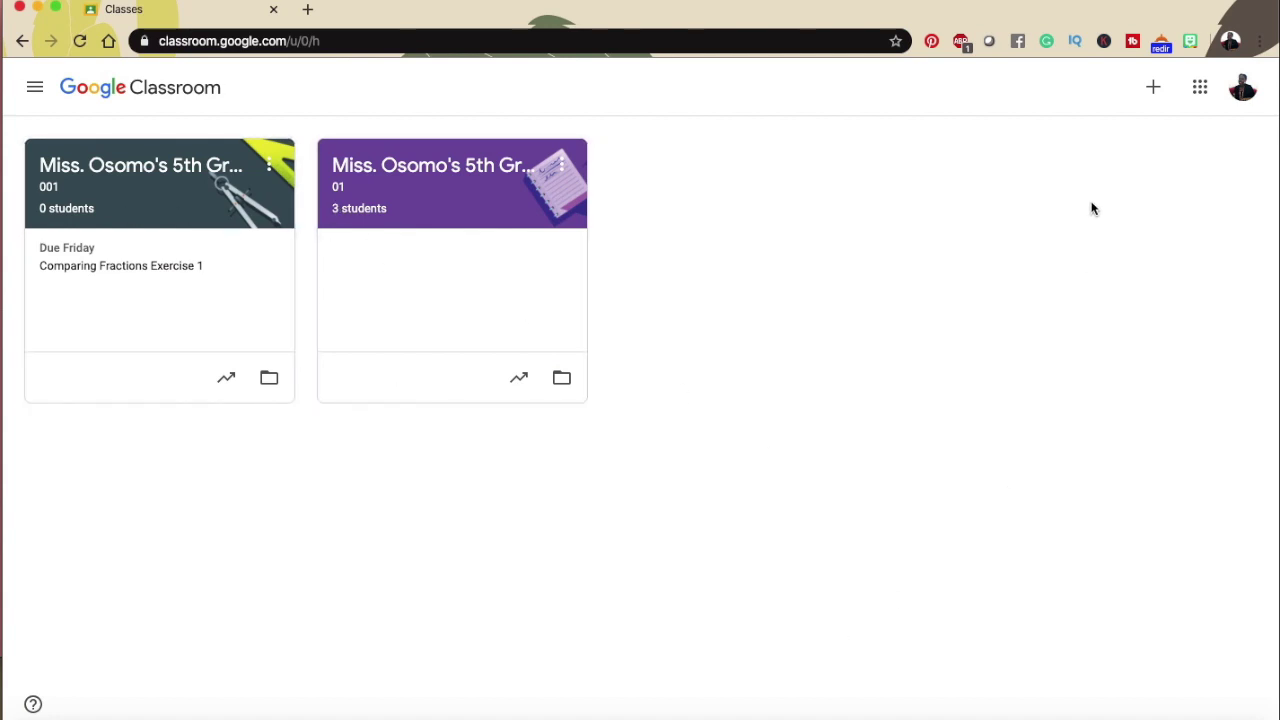
- Start creating a new class and accept the notice about not using Classroom at a school with students
left_click(1153, 90)
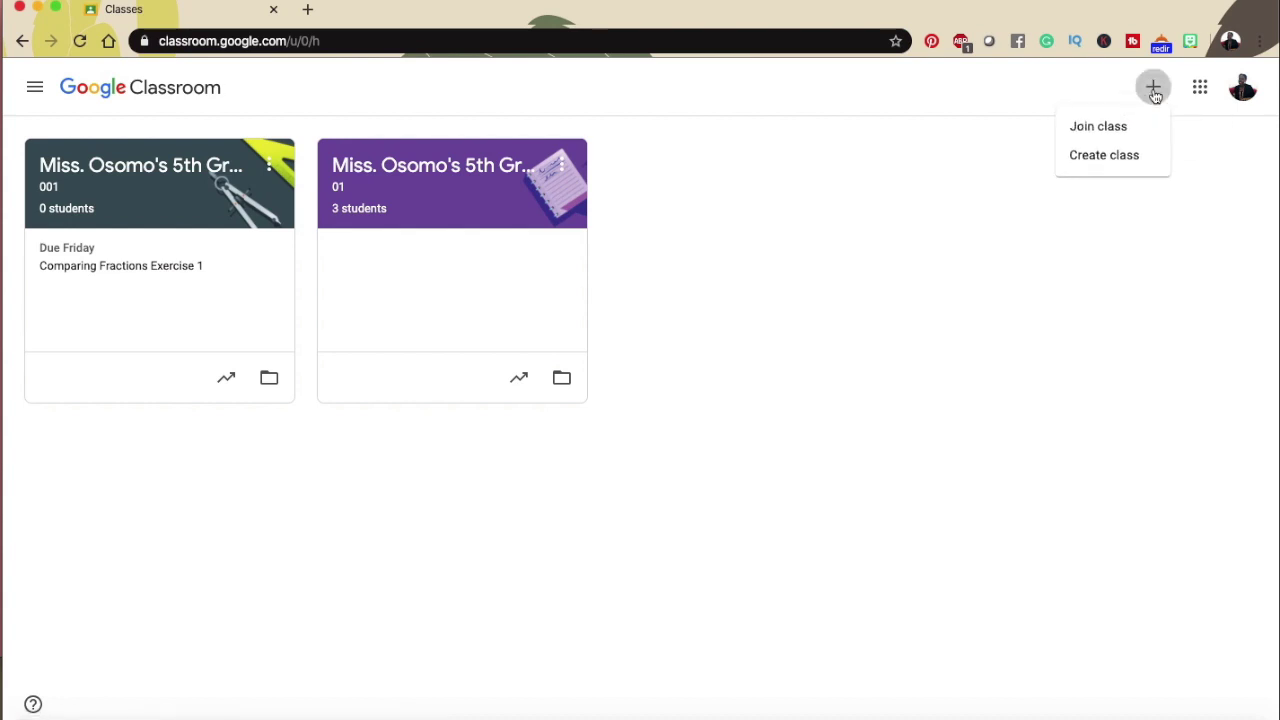
left_click(1122, 164)
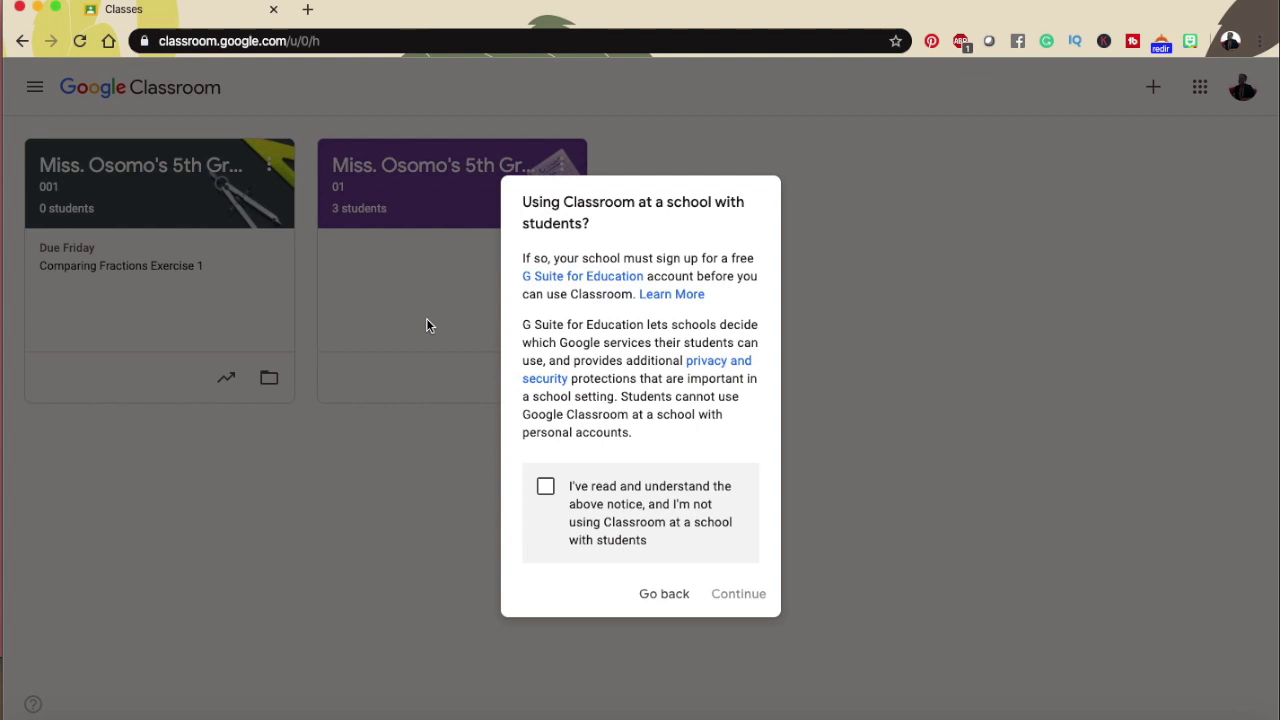
left_click(544, 490)
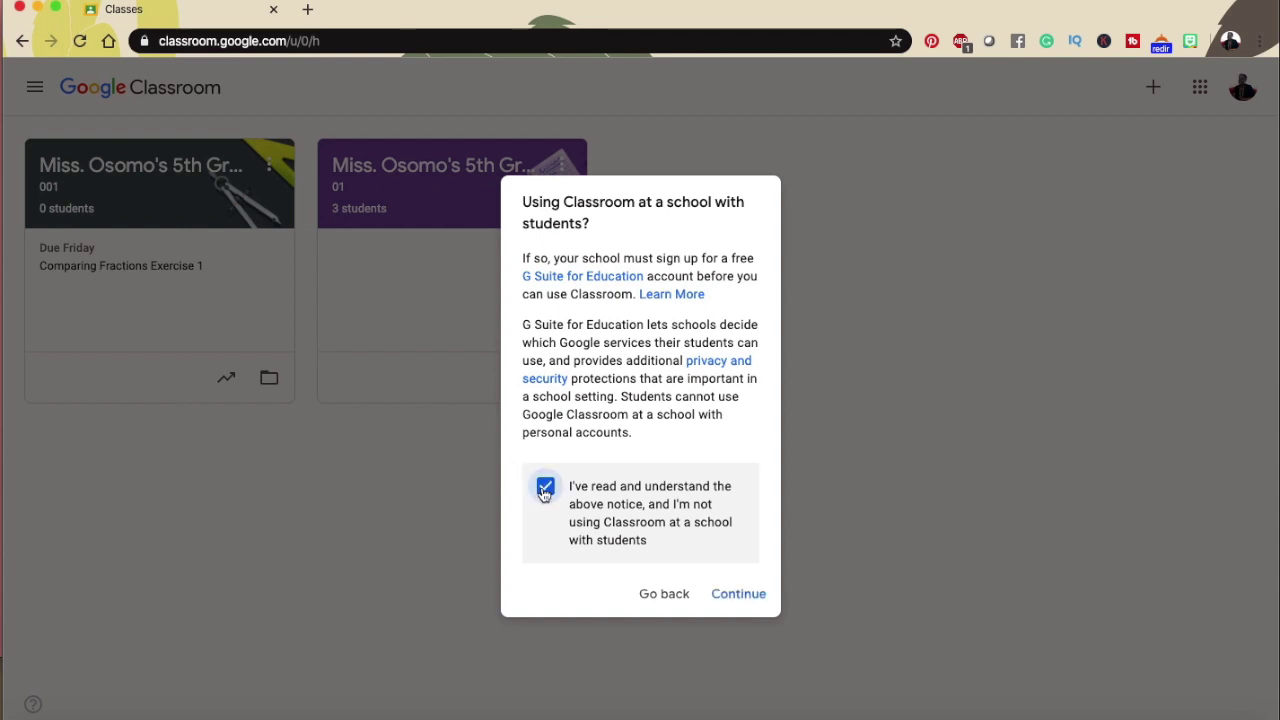
left_click(731, 594)
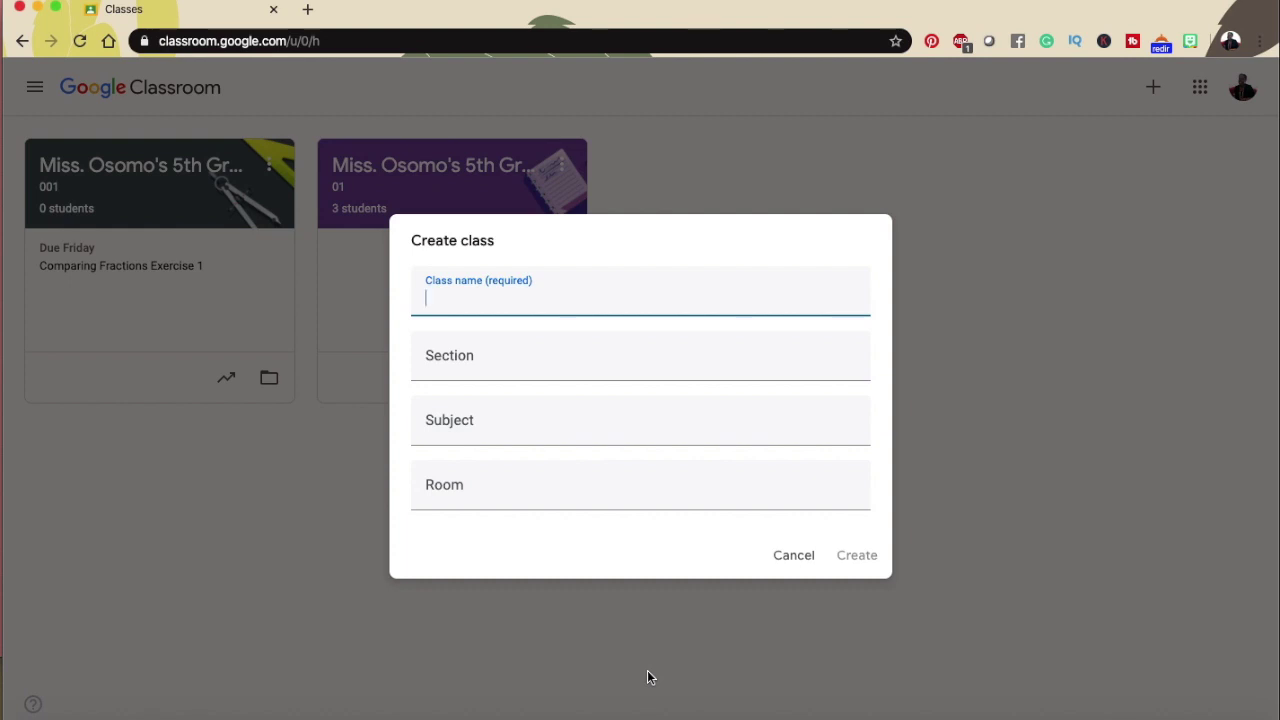
- Name the class with the teacher's title and surname in possessive form, followed by "5th Grade Reading & Writing"
type("Miss. Oso")
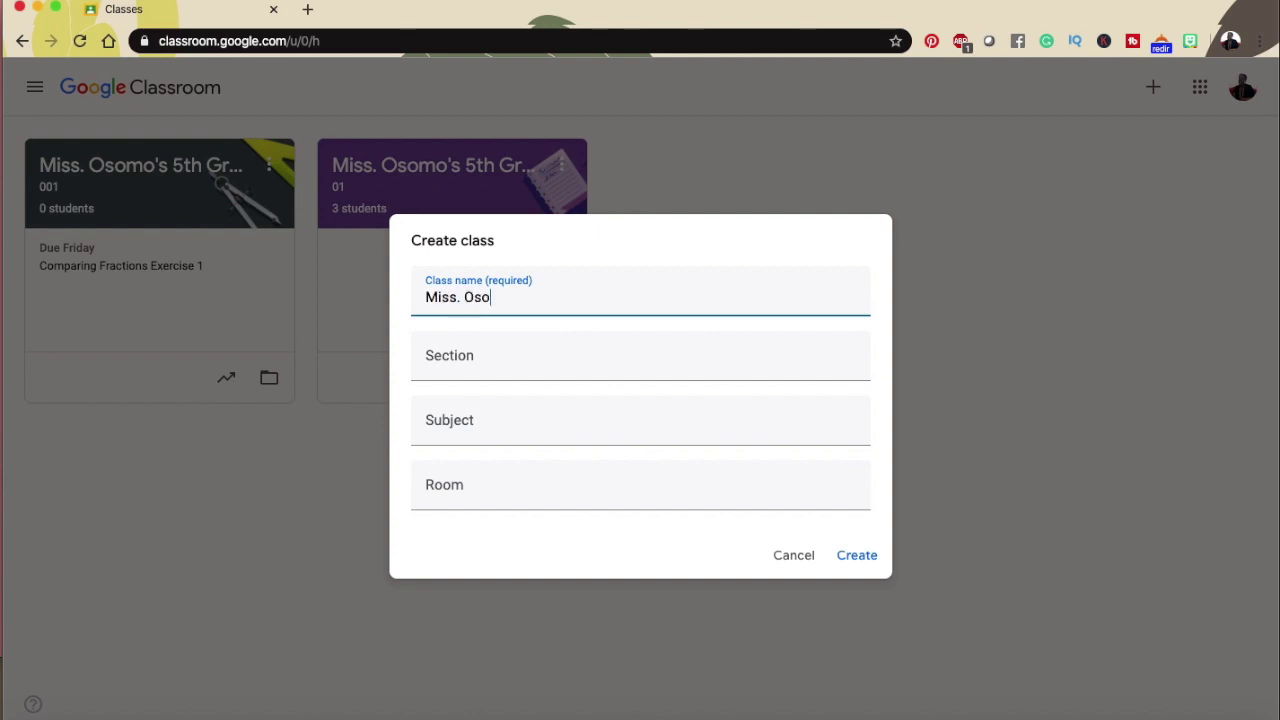
type("mo's")
type("5th Grade ")
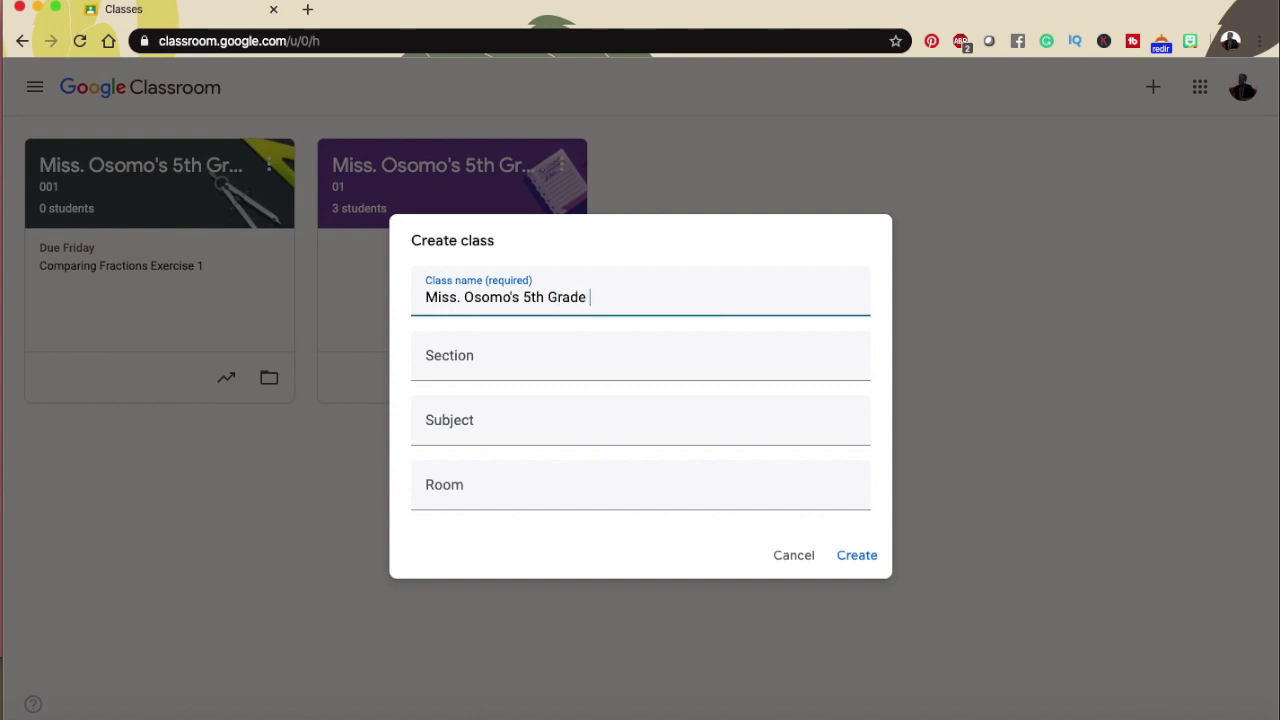
type("Reading & Writing")
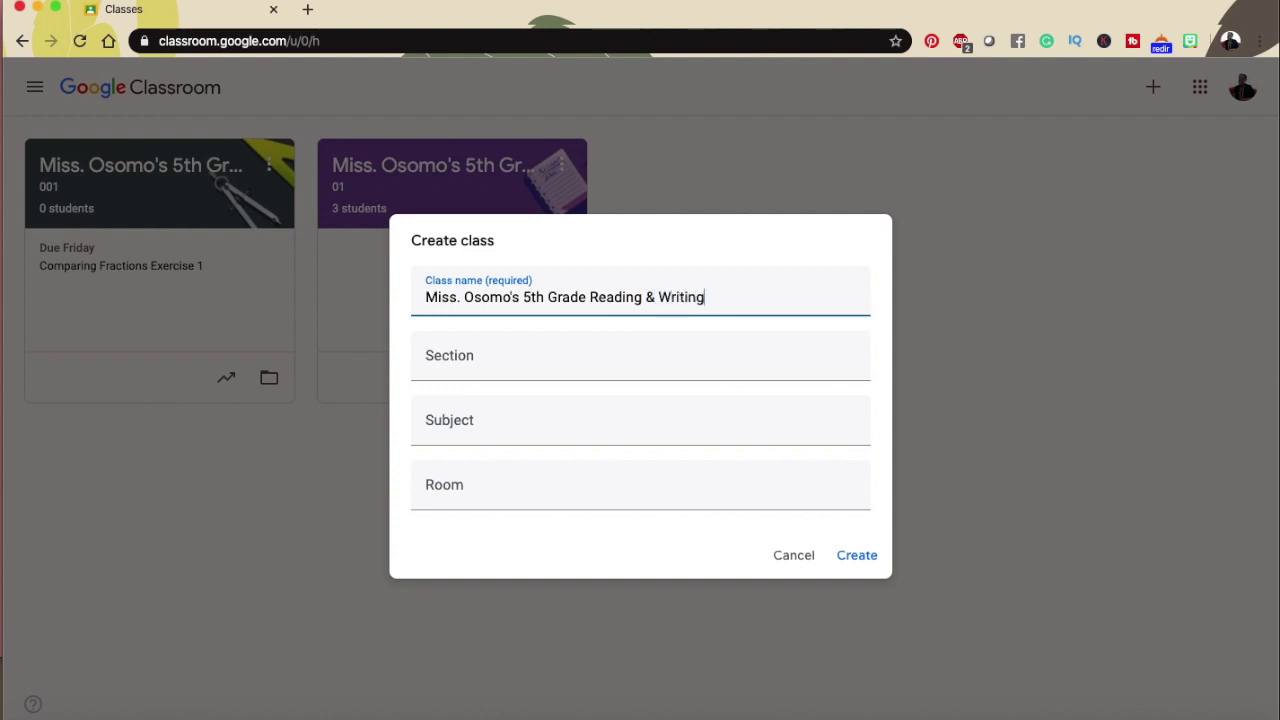
- Set the section to 1, the subject to "Reading & Writing" and the room to 01, and create the class
left_click(511, 365)
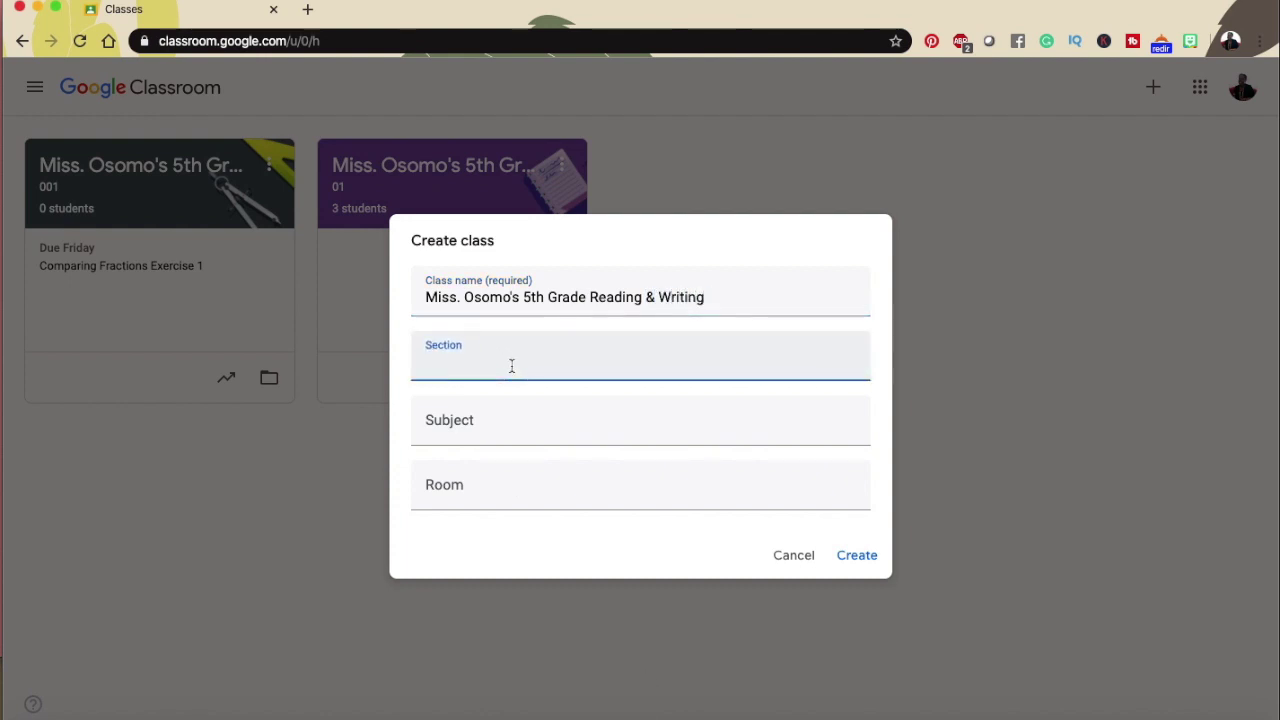
type("1")
left_click(498, 423)
type("Reading ")
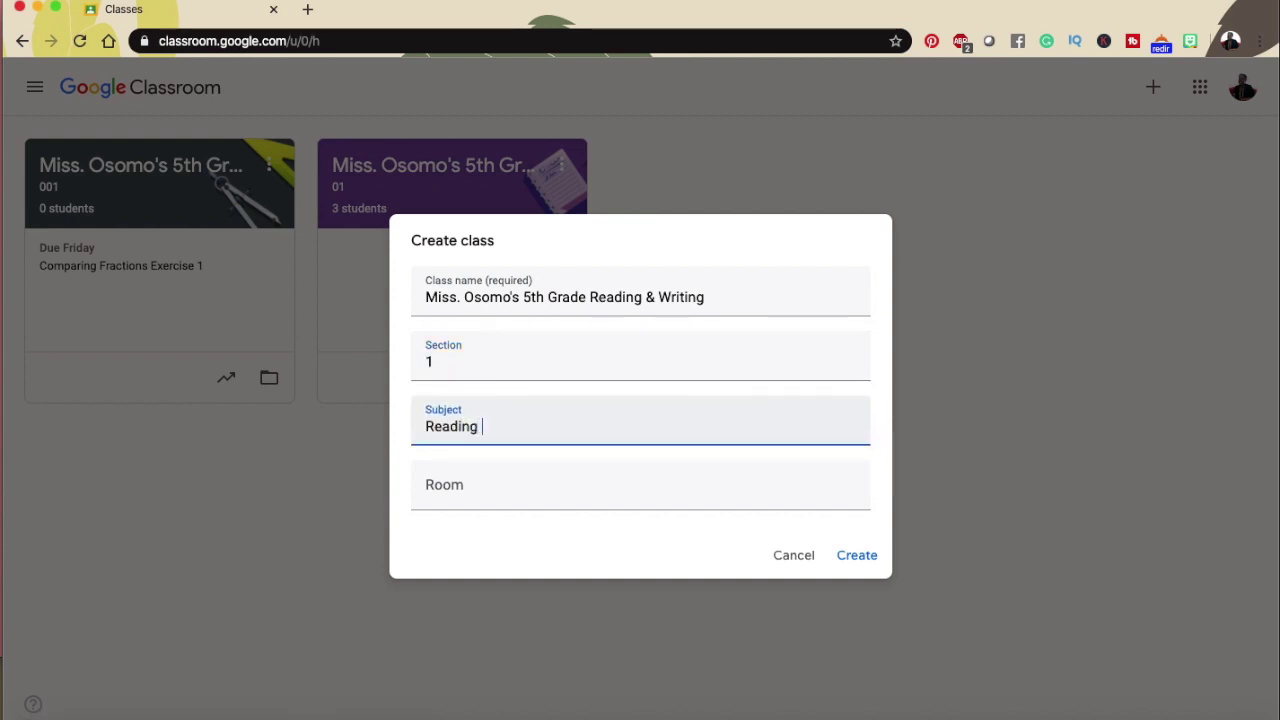
type("& Writing")
left_click(477, 478)
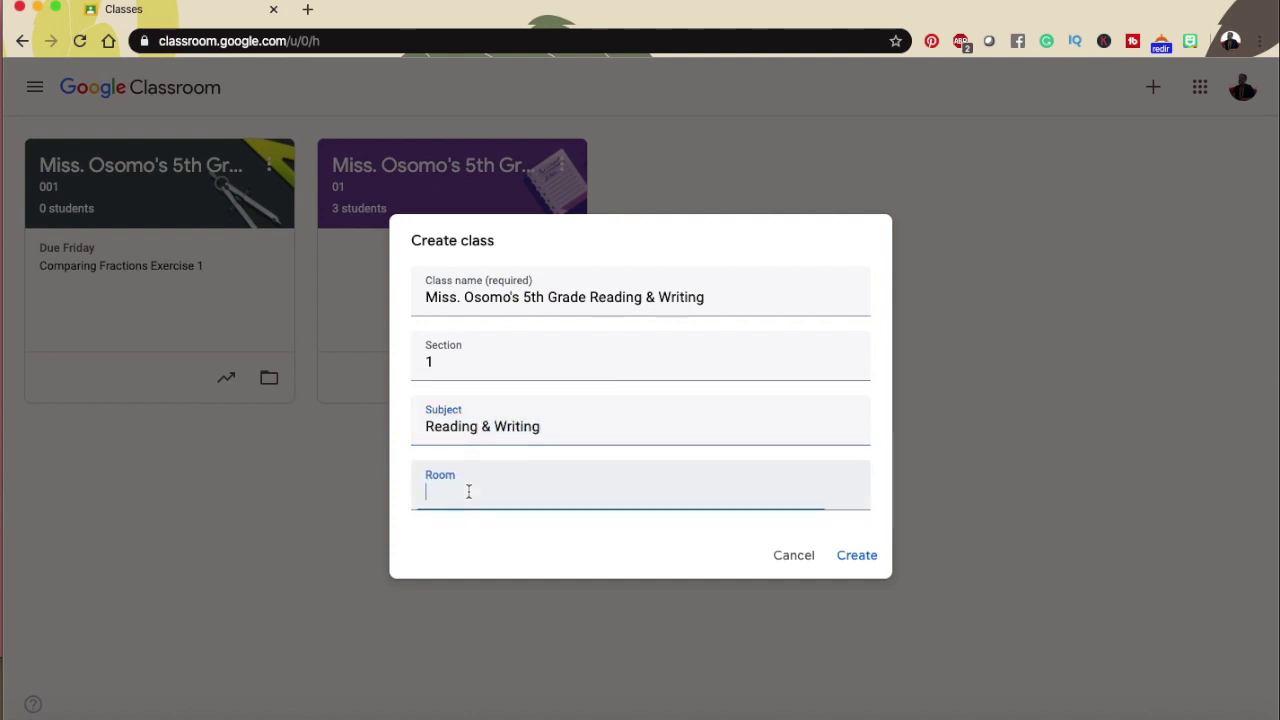
type("01")
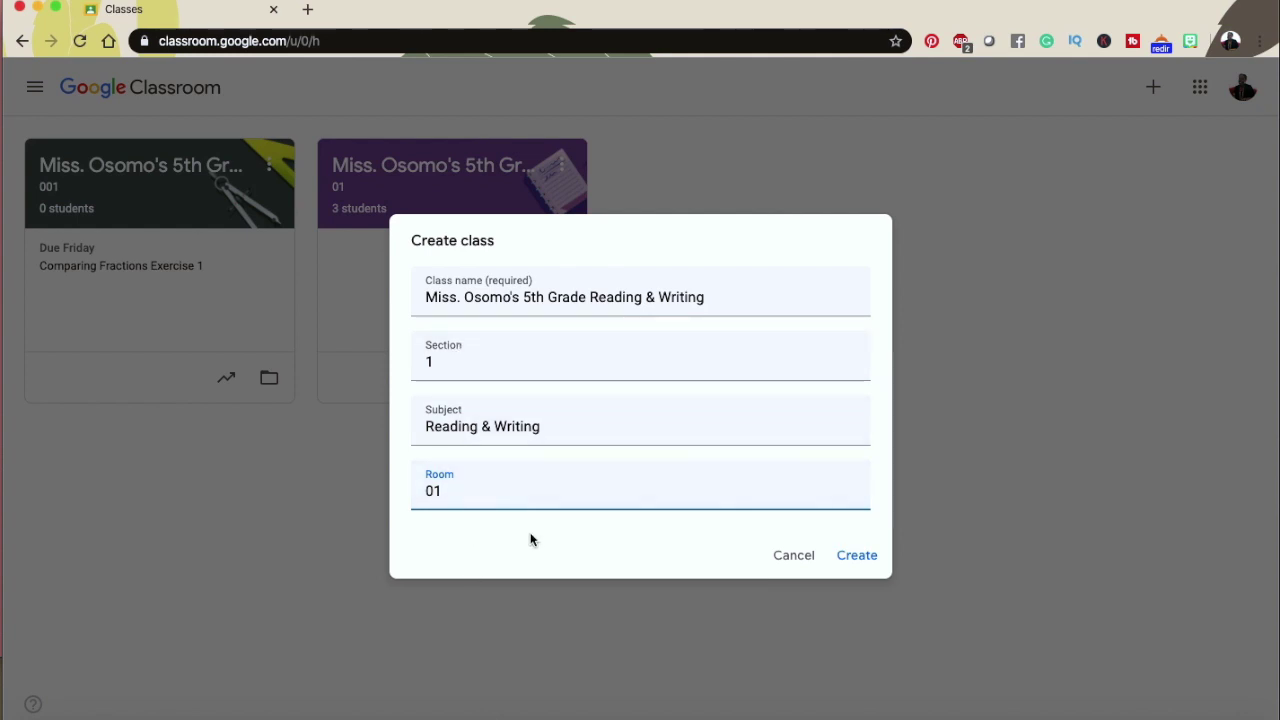
left_click(860, 564)
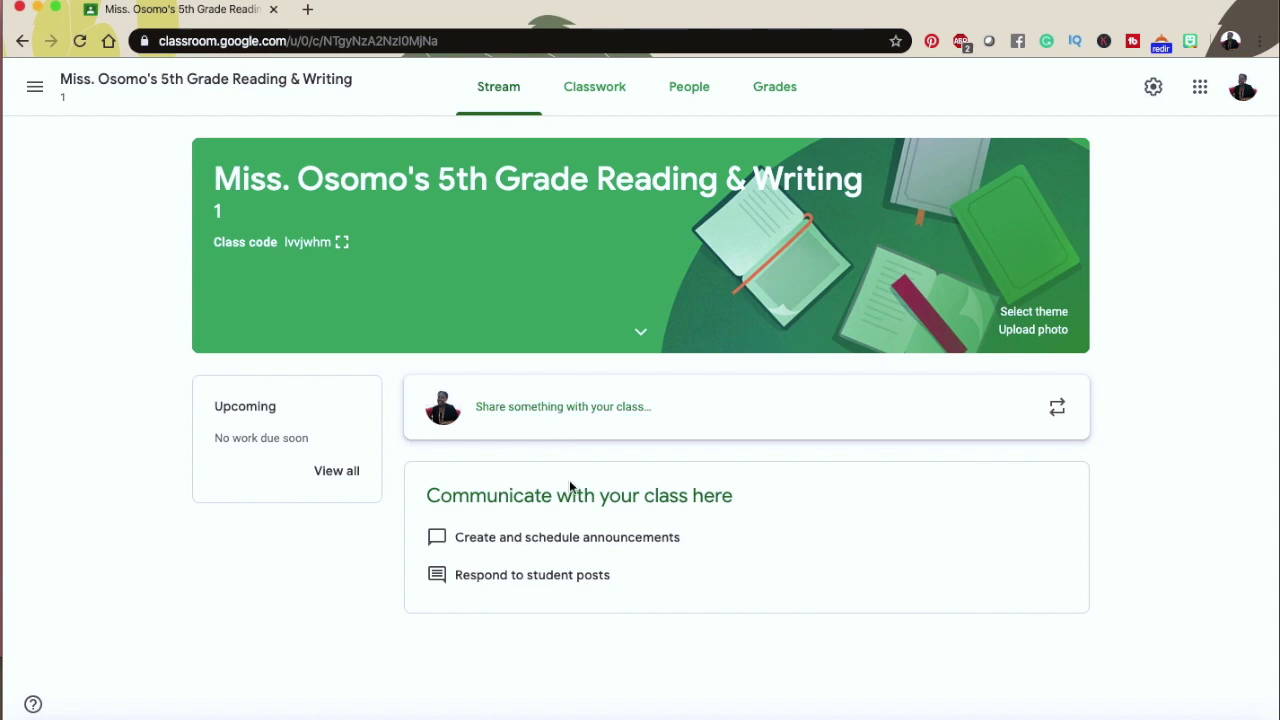
- Post the announcement "Hi Reading Rockets!" to all students in the class stream
left_click(584, 415)
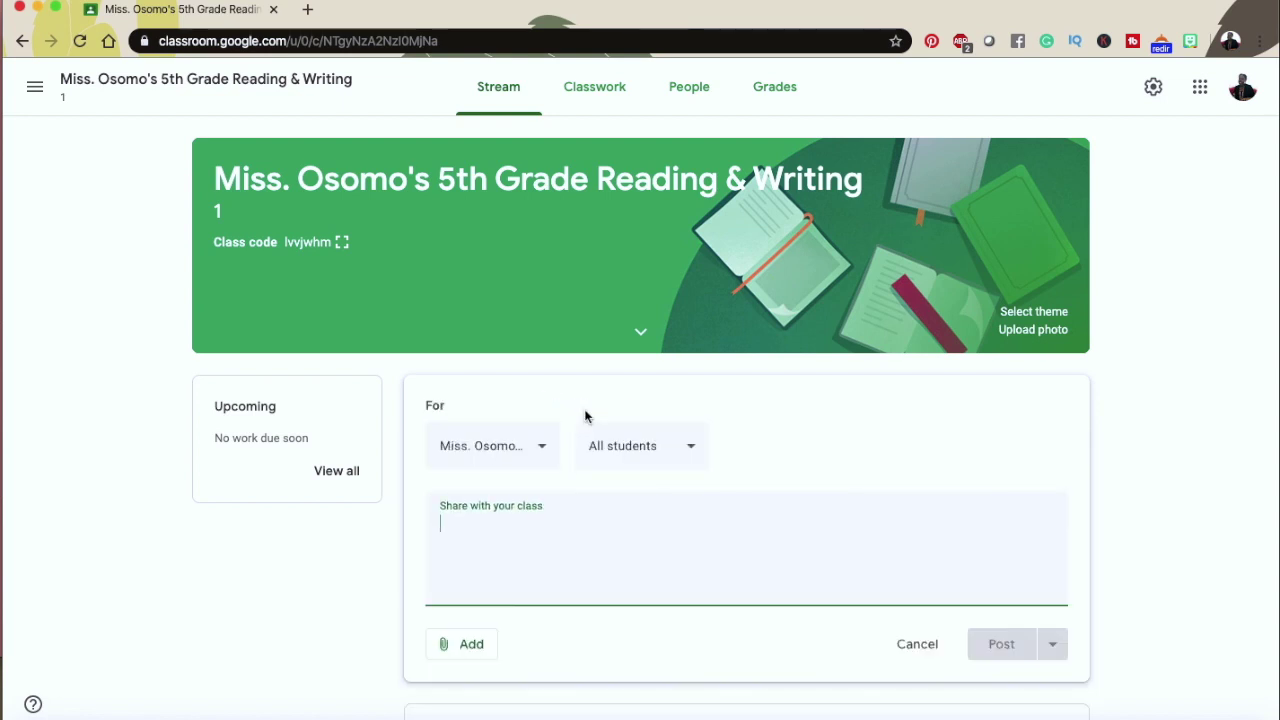
type("Hi ")
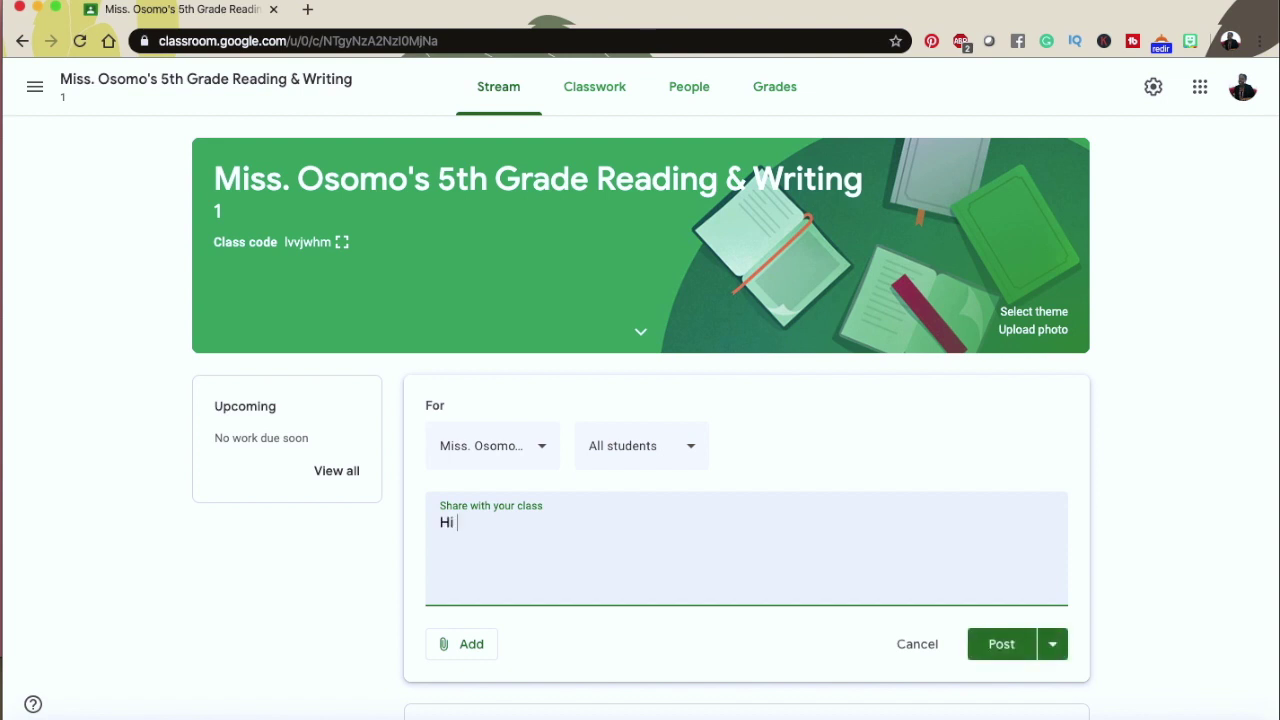
type("Reading Rockets!")
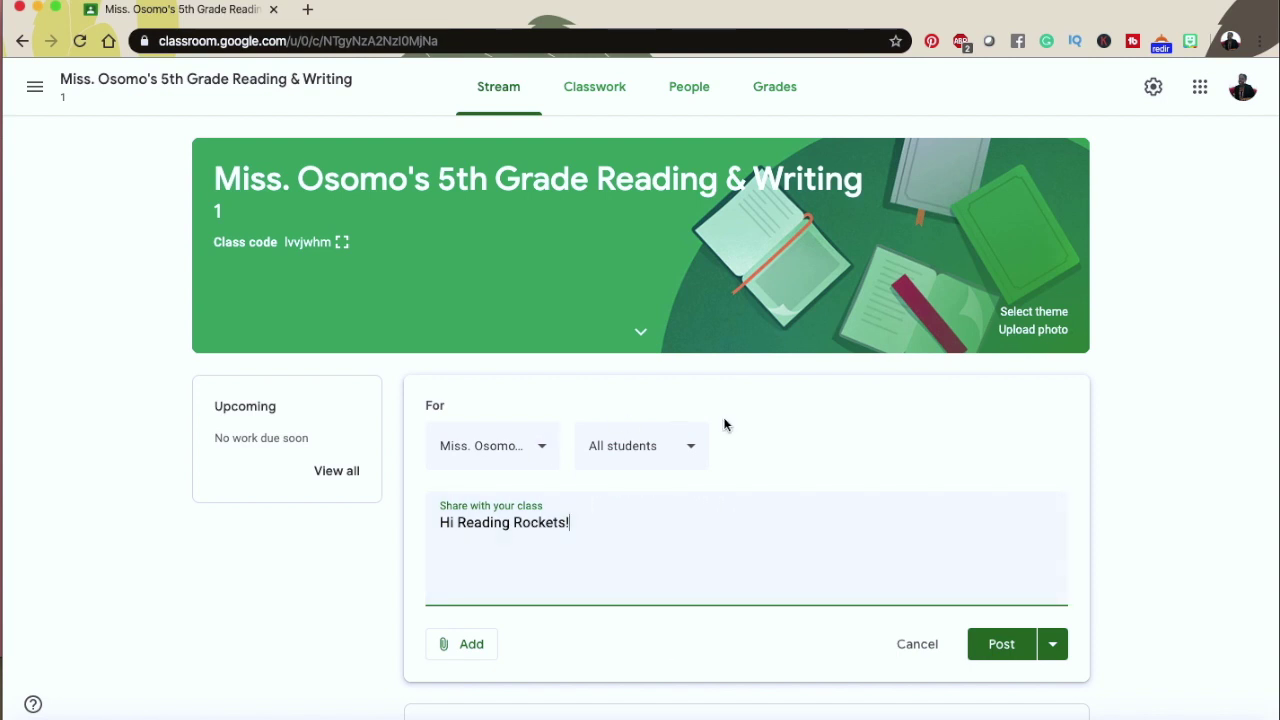
left_click(466, 647)
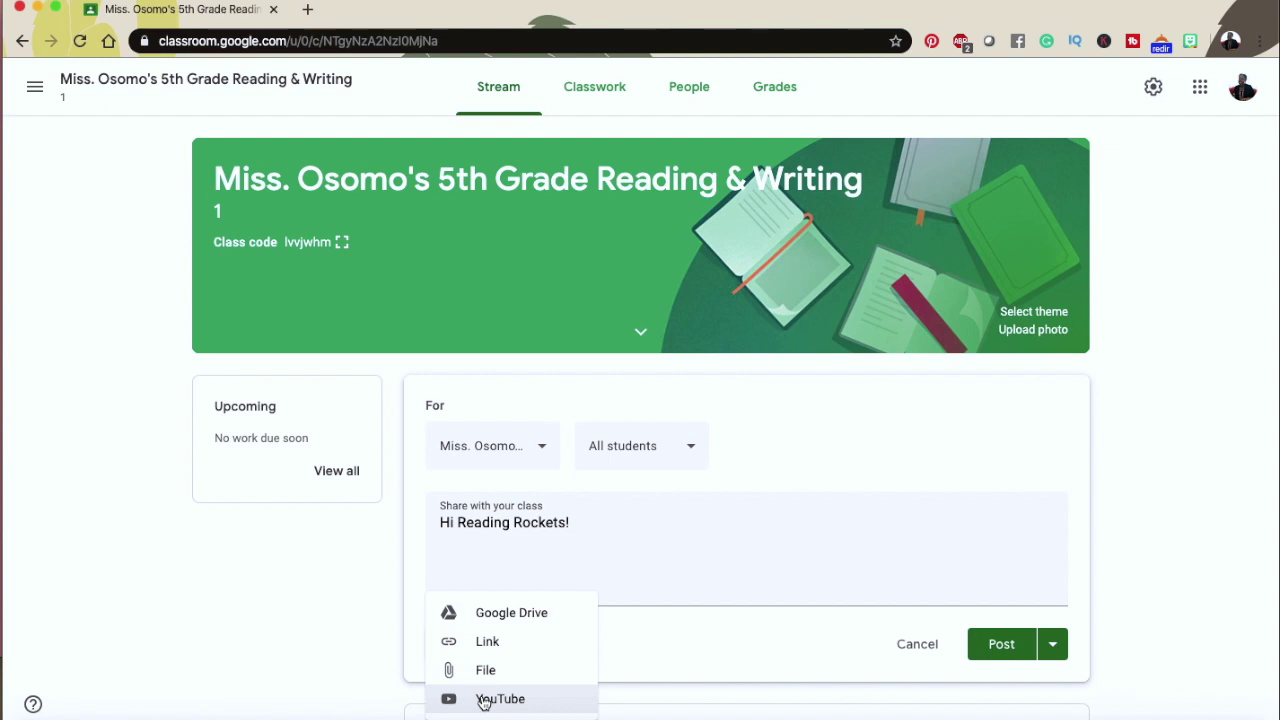
left_click(687, 600)
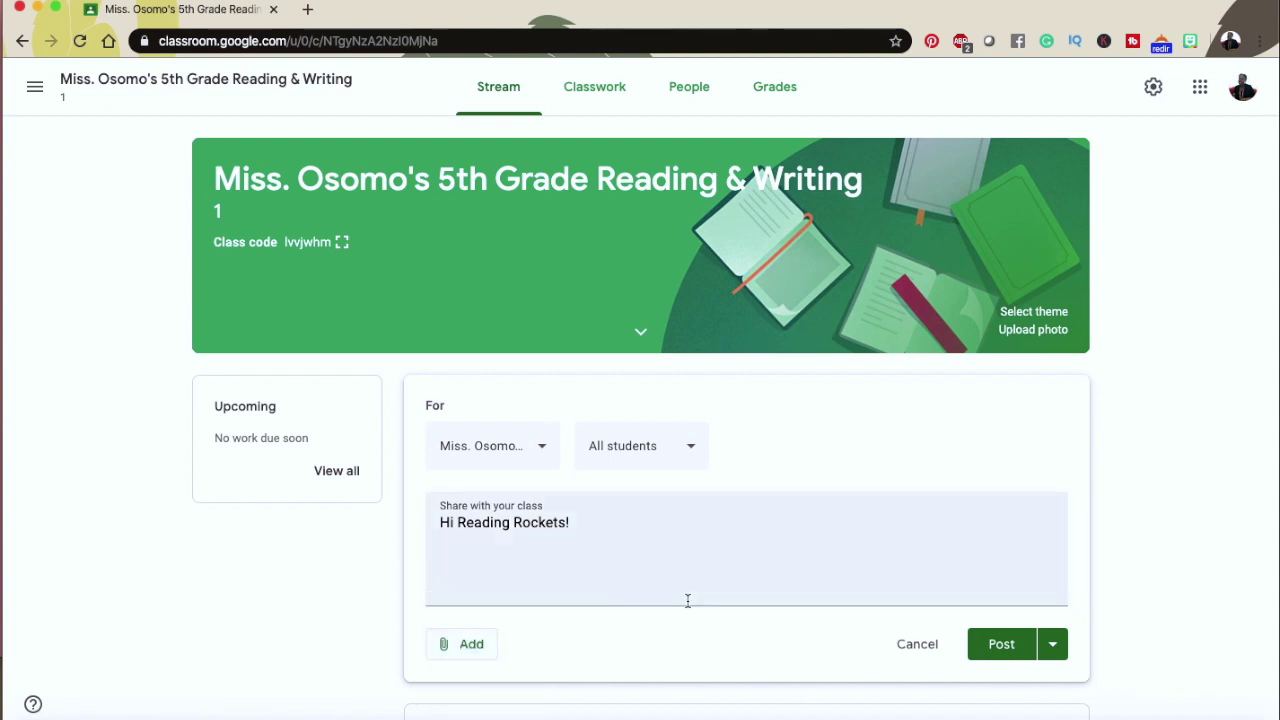
left_click(1052, 650)
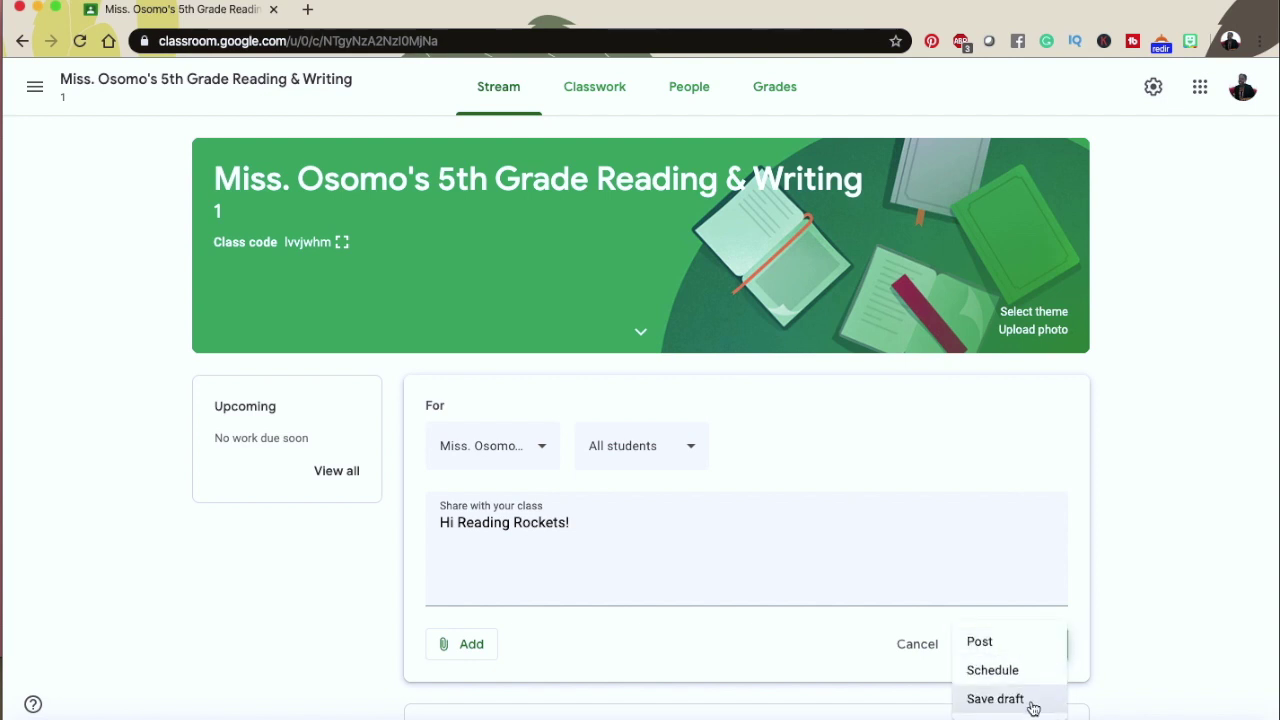
left_click(1006, 645)
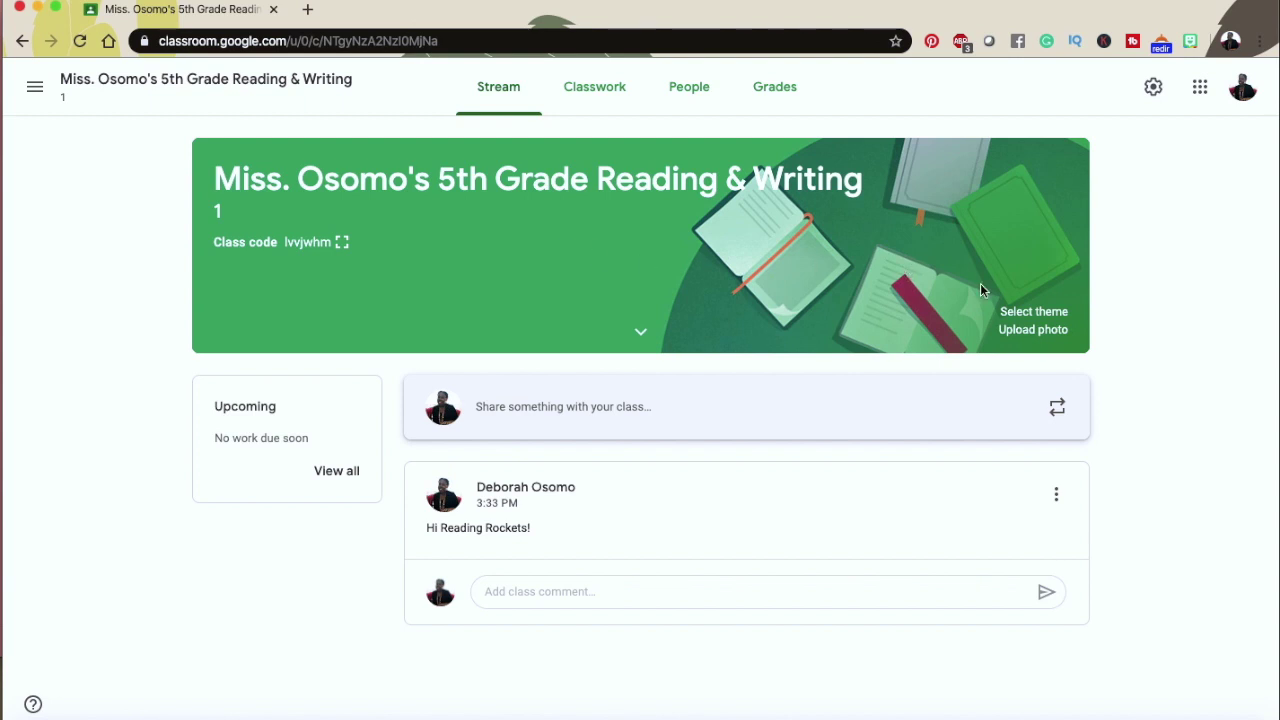
- Change the class theme to the dark blue quill and document image from the English & History gallery
left_click(1014, 313)
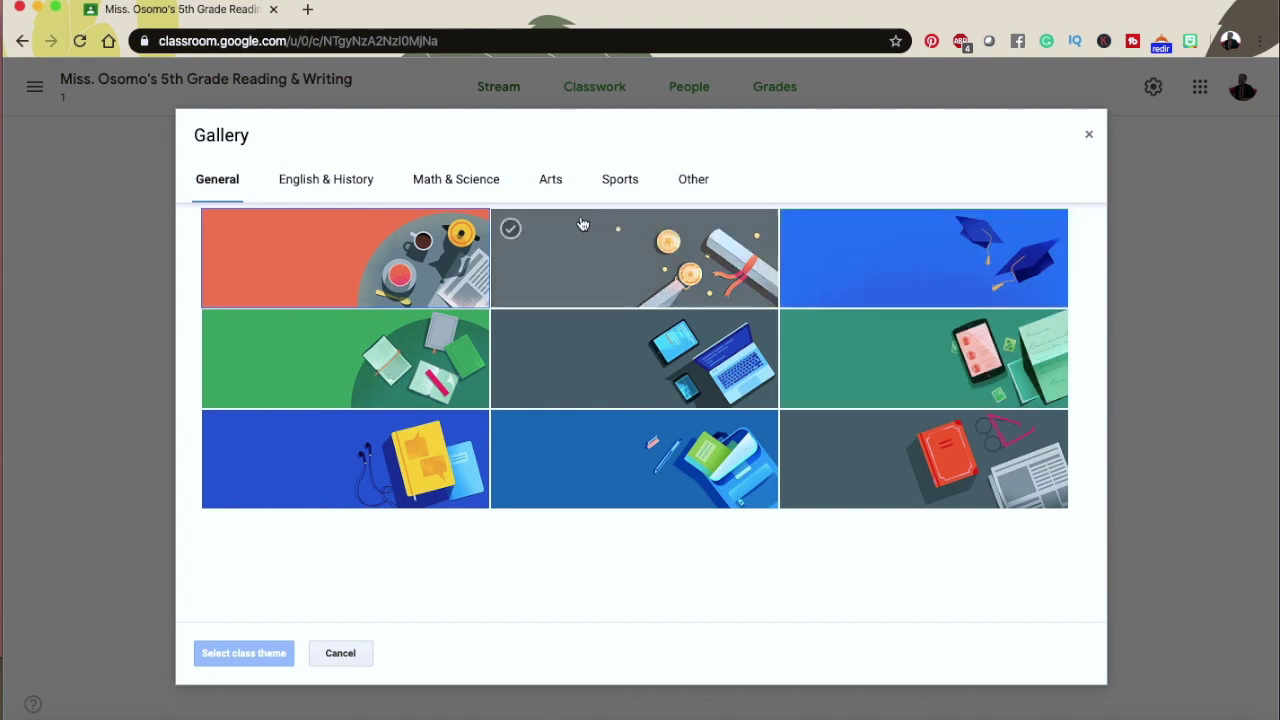
left_click(328, 182)
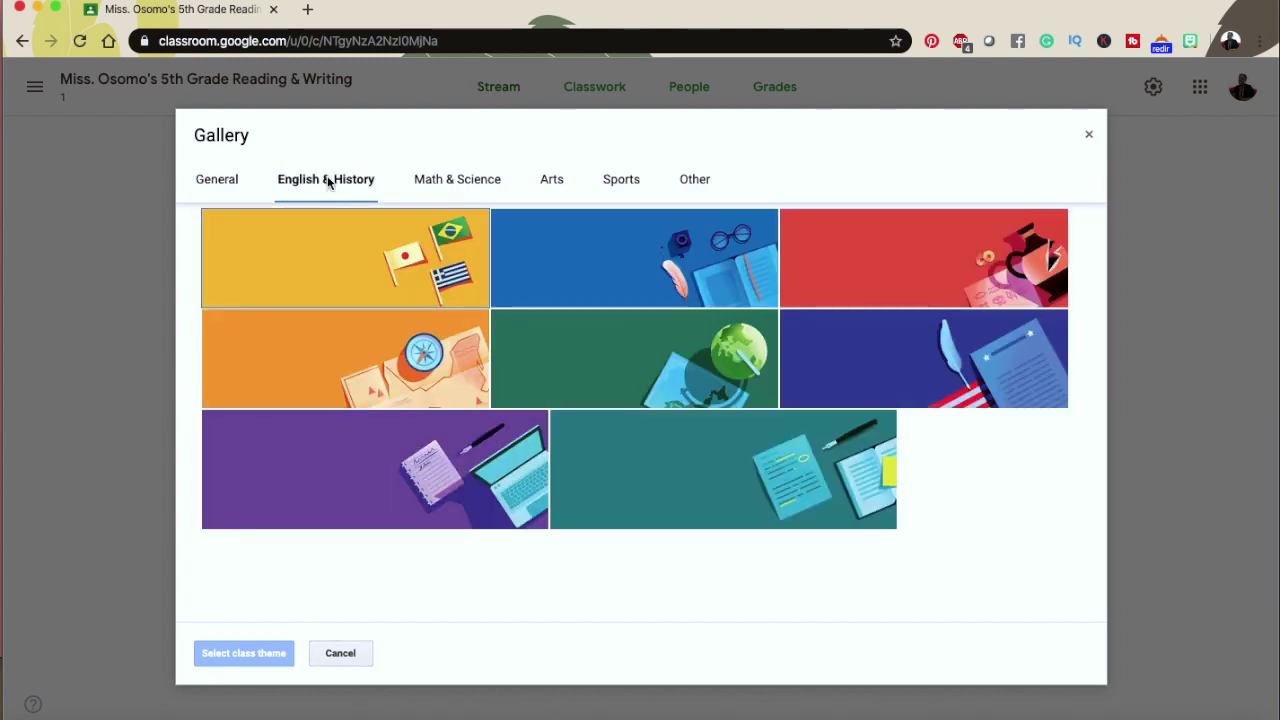
left_click(812, 378)
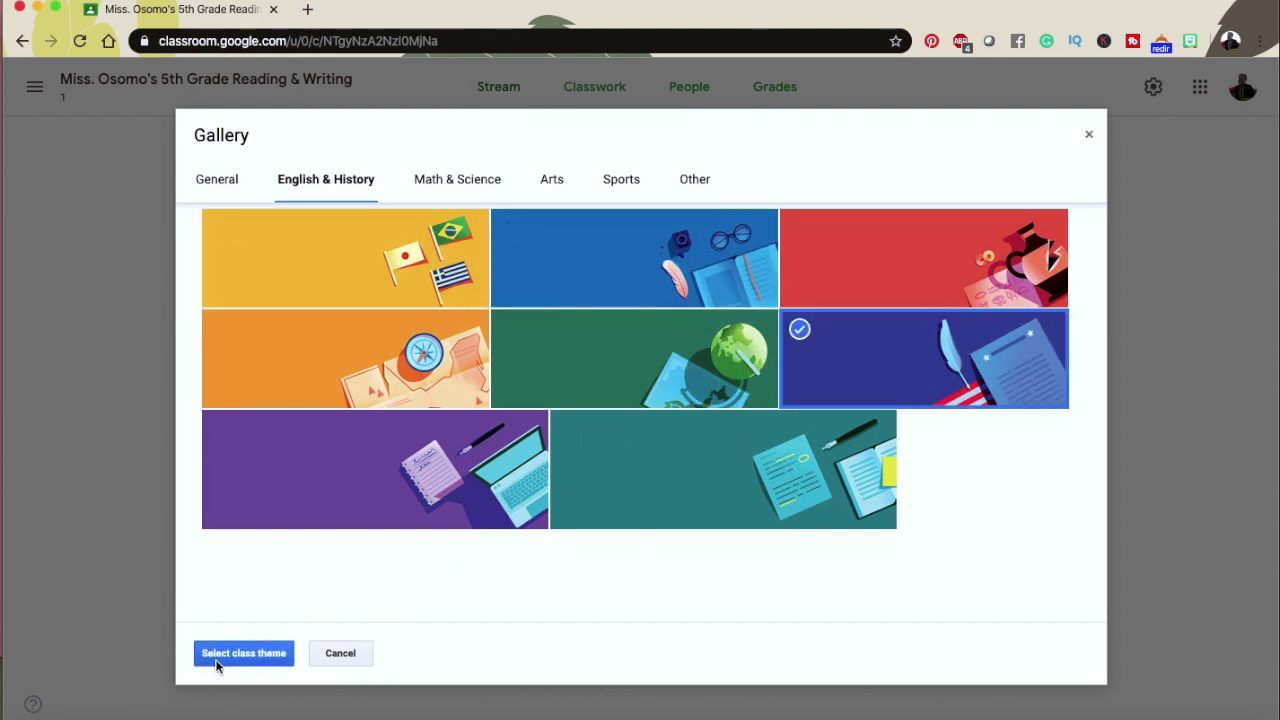
left_click(243, 653)
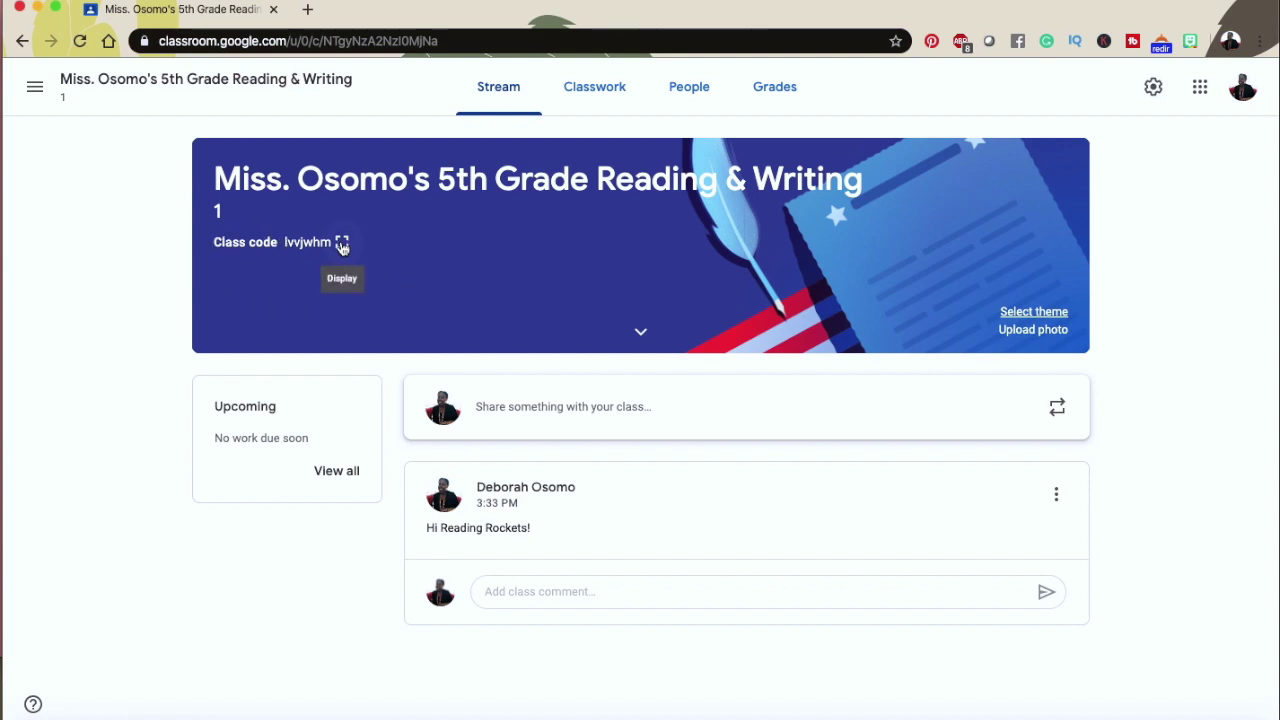
- Display the class code enlarged and close it again
left_click(342, 245)
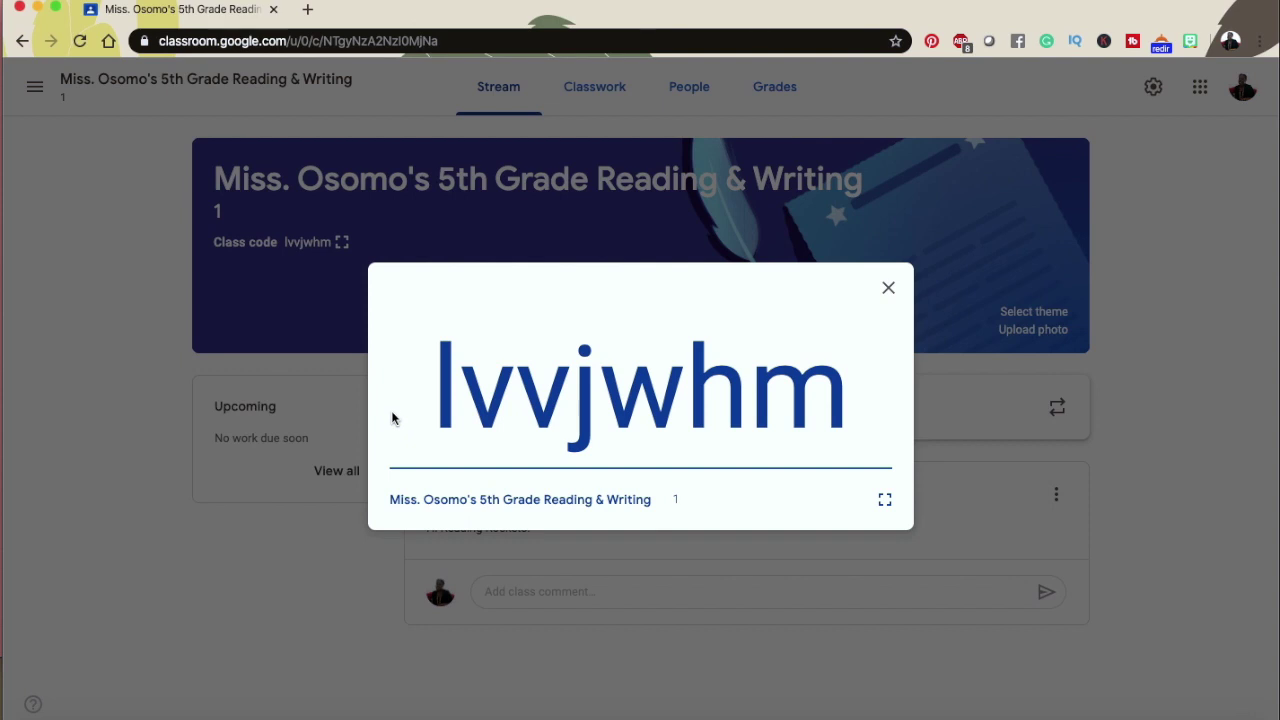
left_click(460, 250)
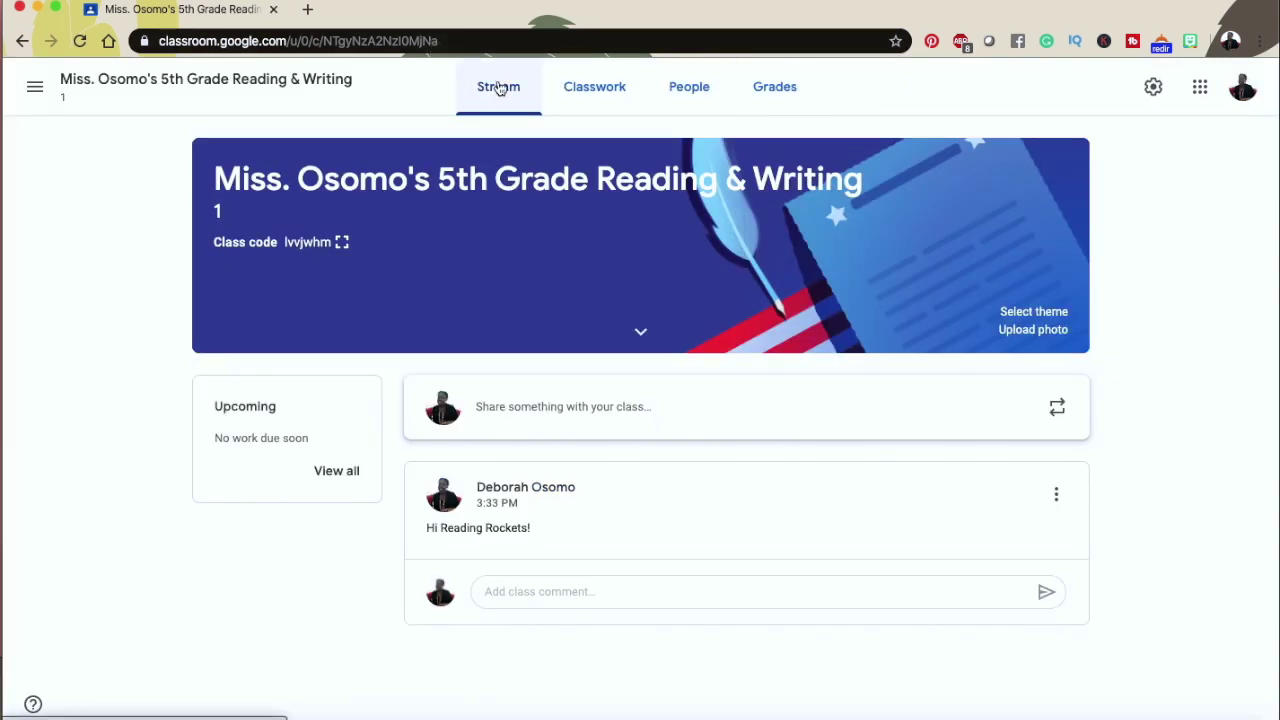
- Add a classwork topic named "Morning Prompts"
left_click(595, 90)
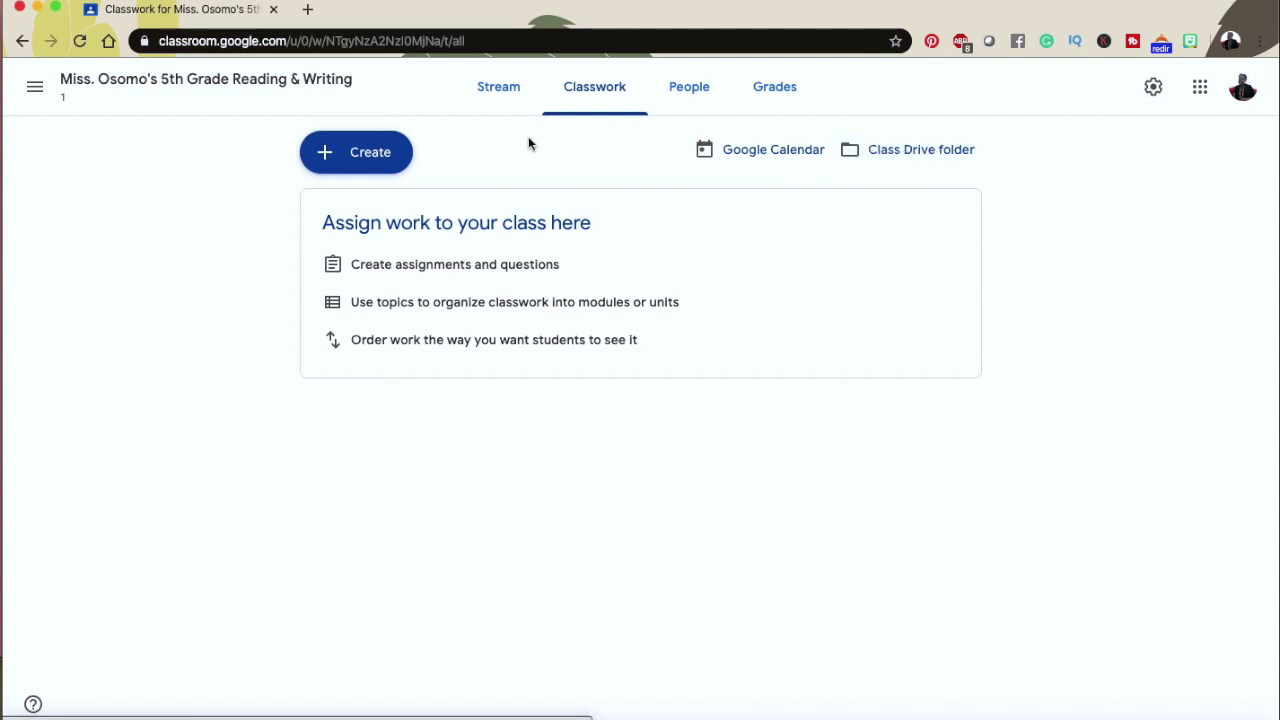
left_click(347, 160)
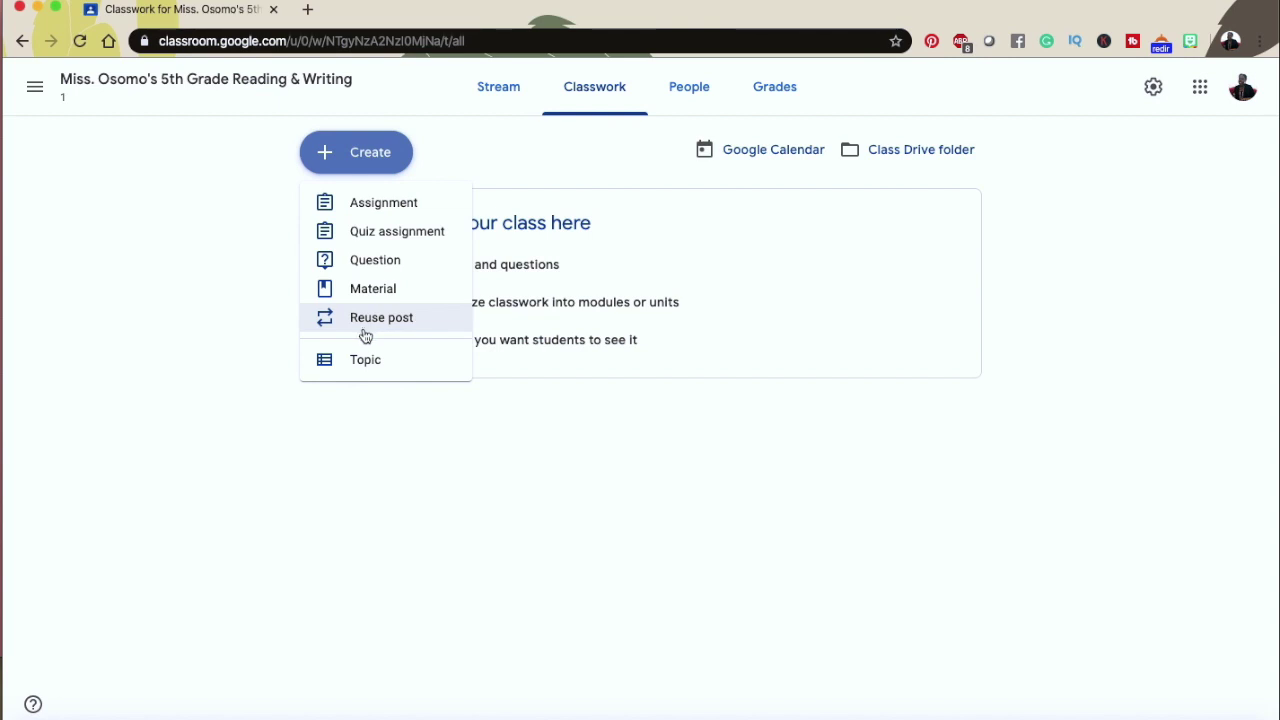
left_click(365, 362)
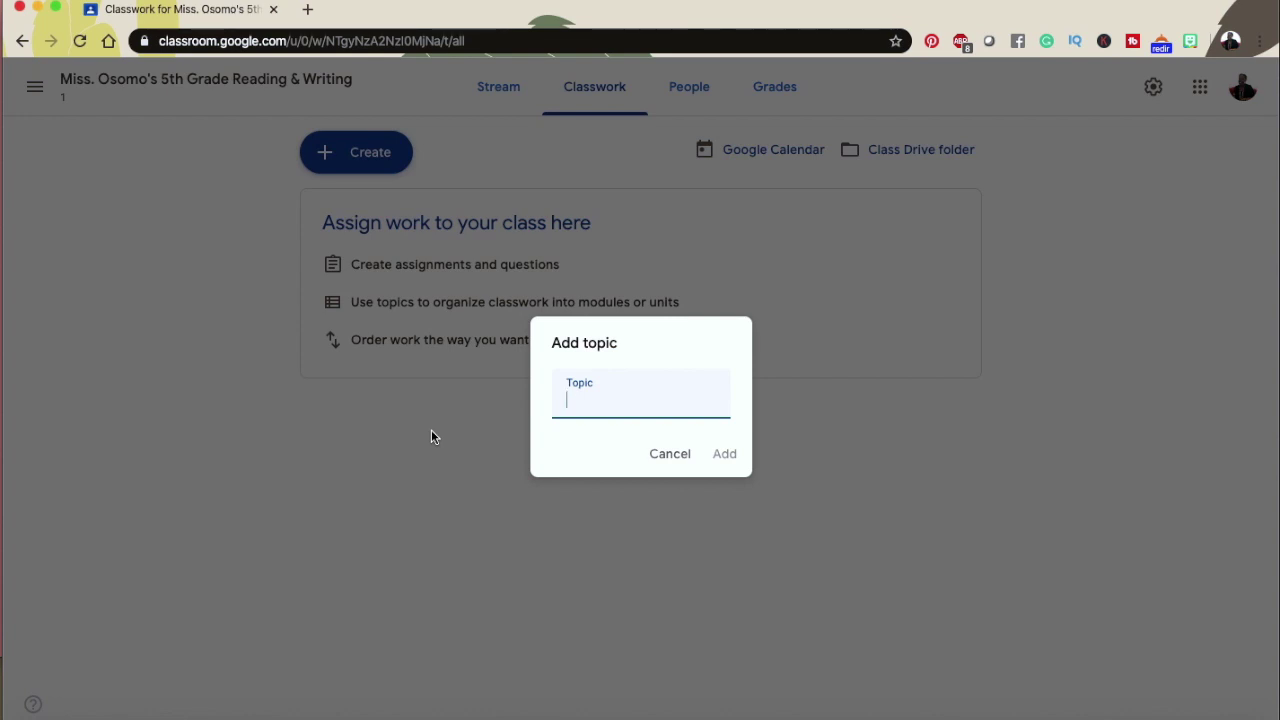
type("Morning Prompts")
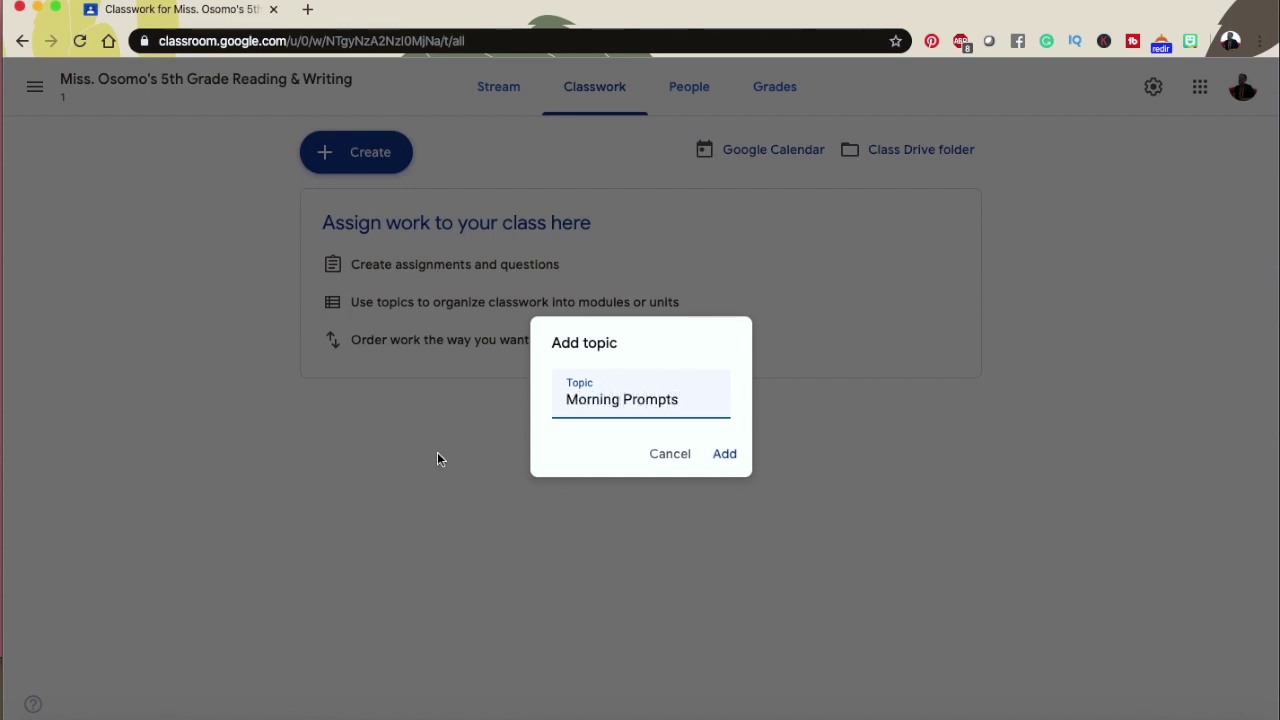
left_click(726, 464)
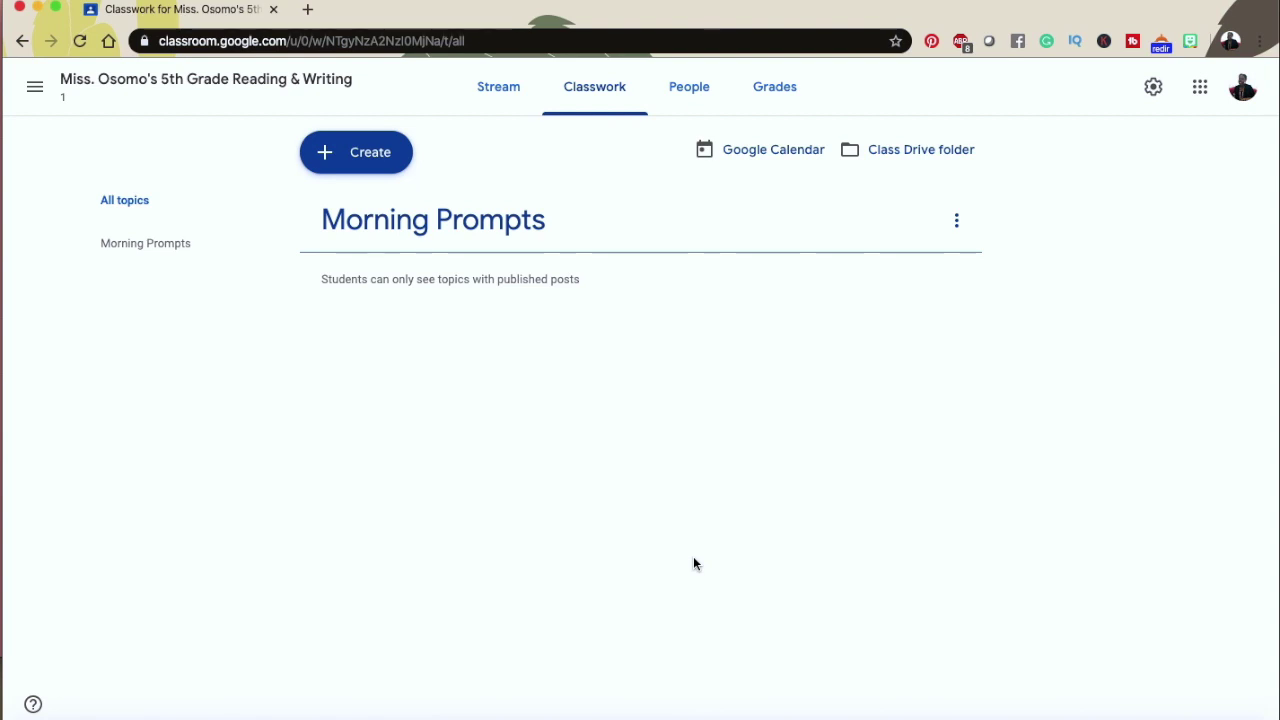
- Review the options available for the Morning Prompts topic
left_click(955, 222)
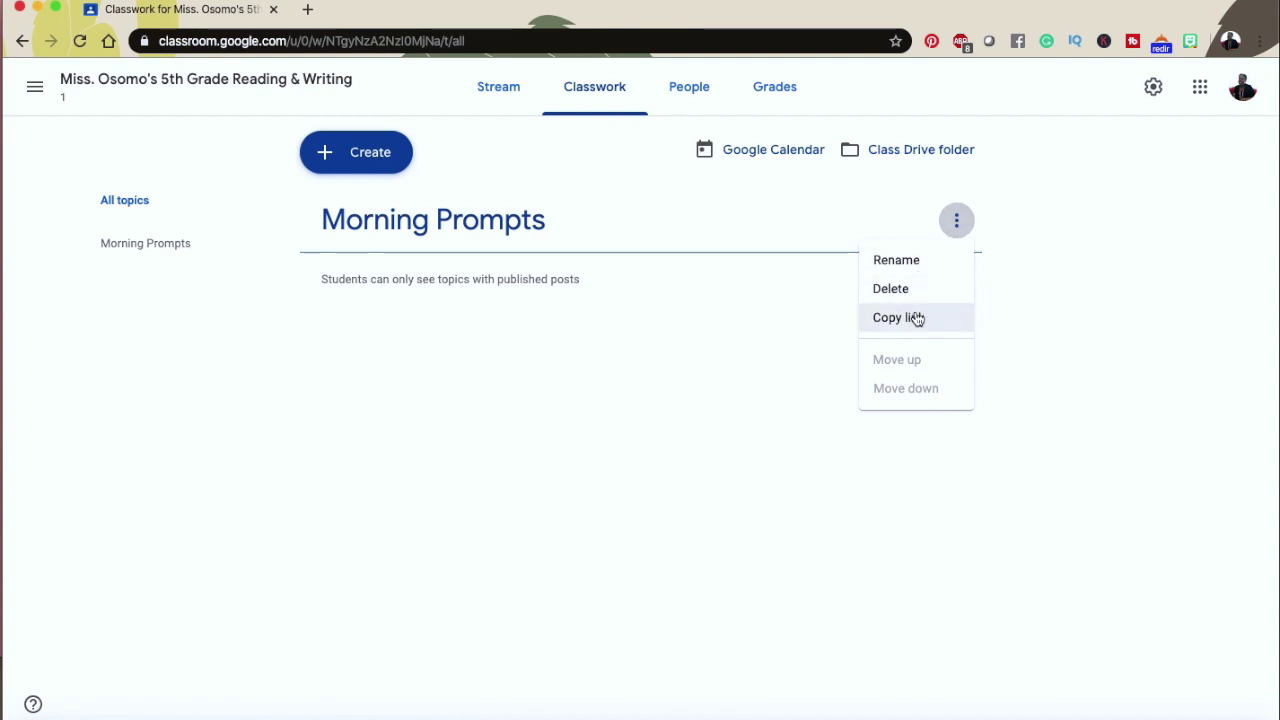
left_click(717, 368)
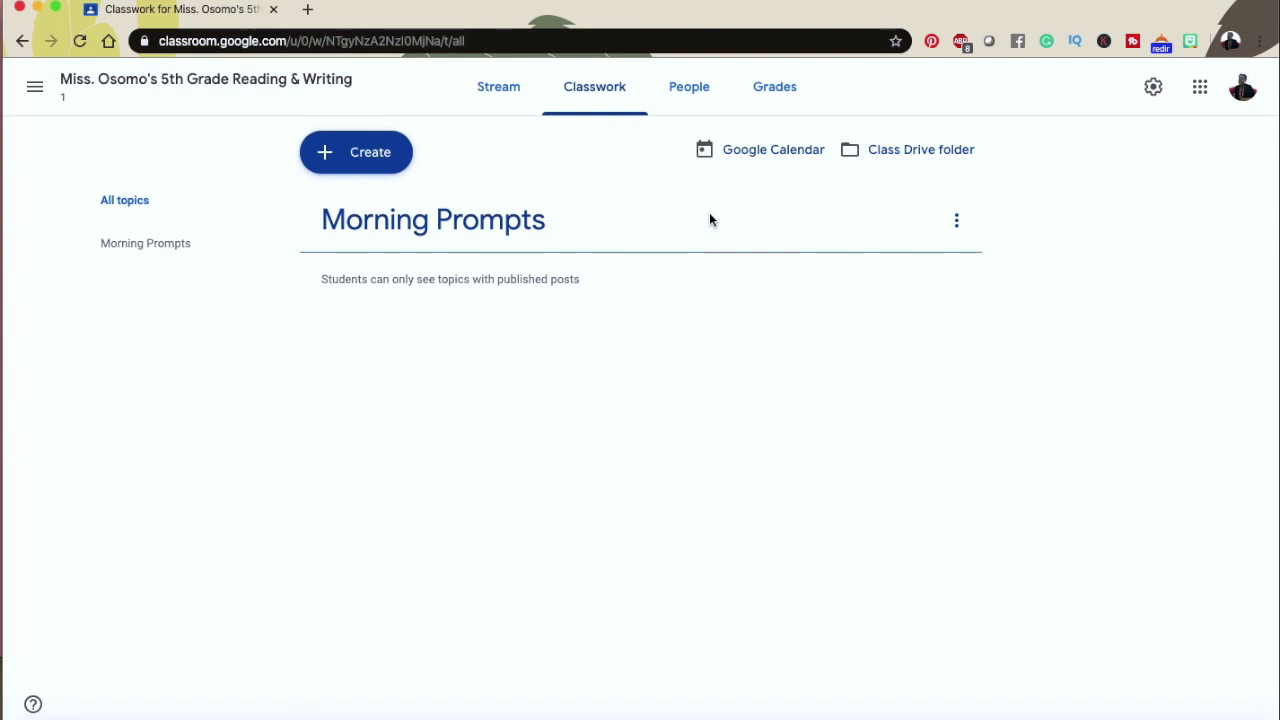
- Open the class's people list and inspect the teacher invitation form without sending an invitation
left_click(694, 100)
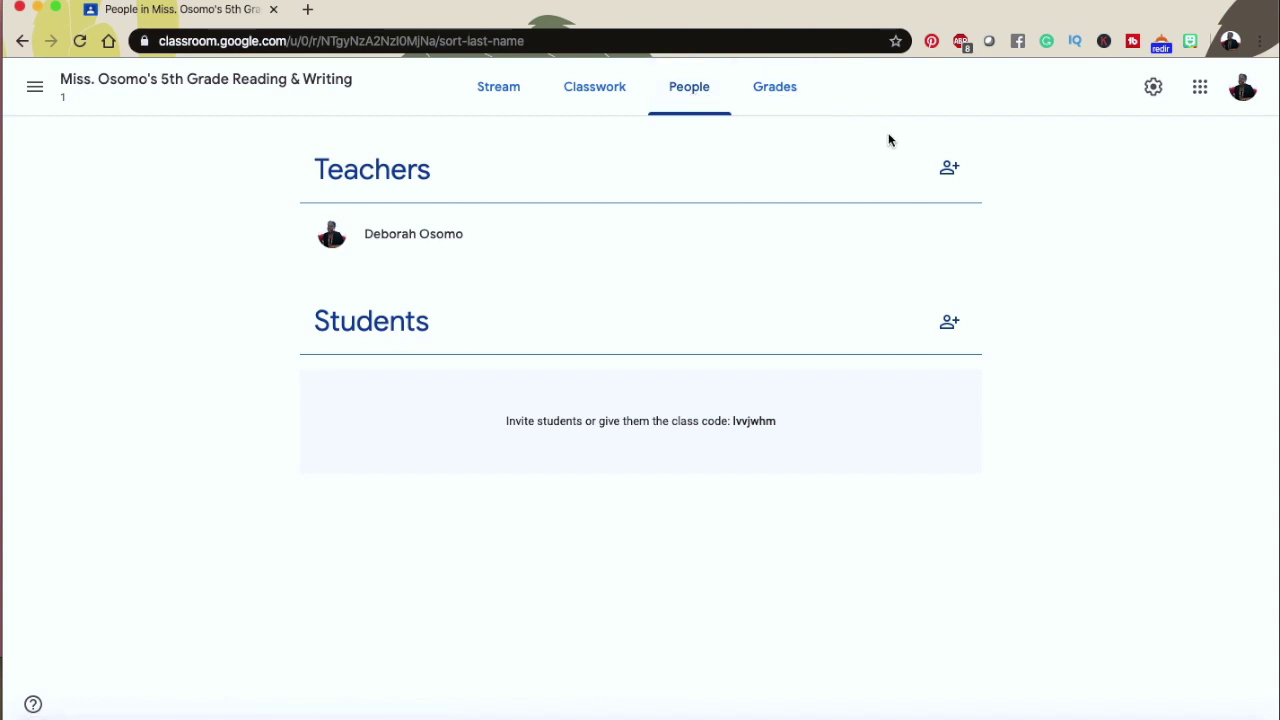
left_click(947, 167)
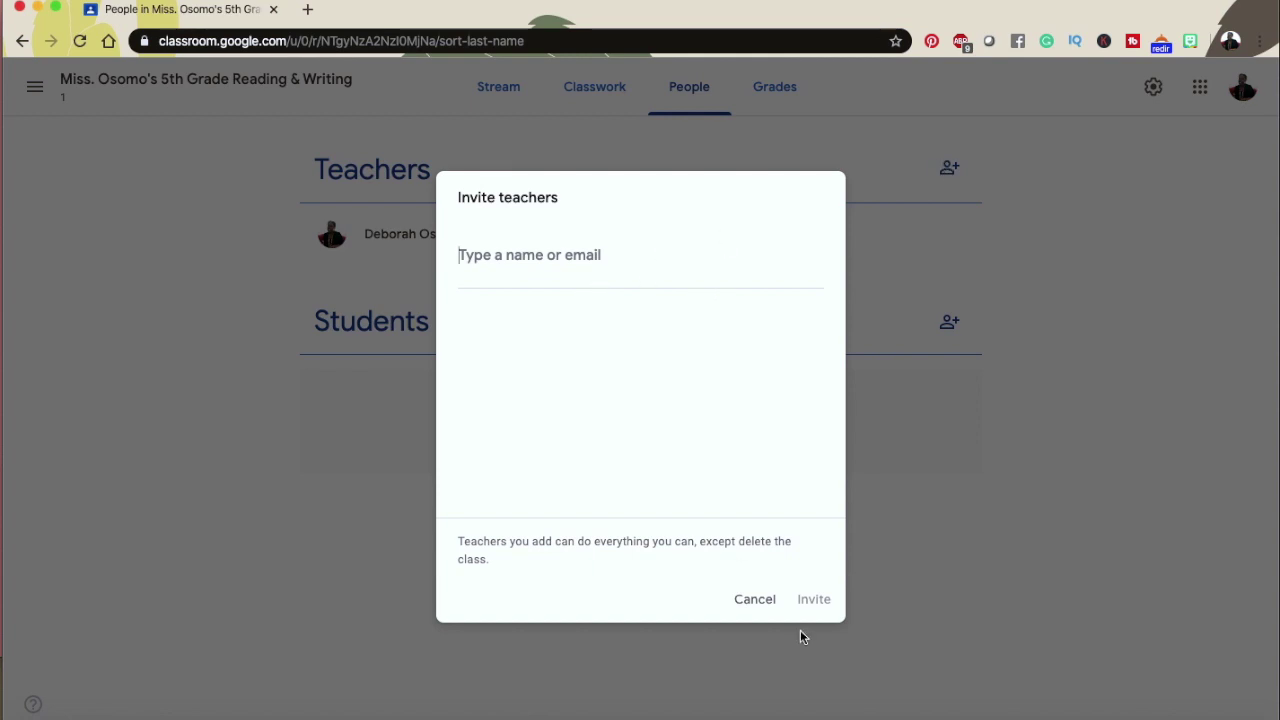
left_click(754, 604)
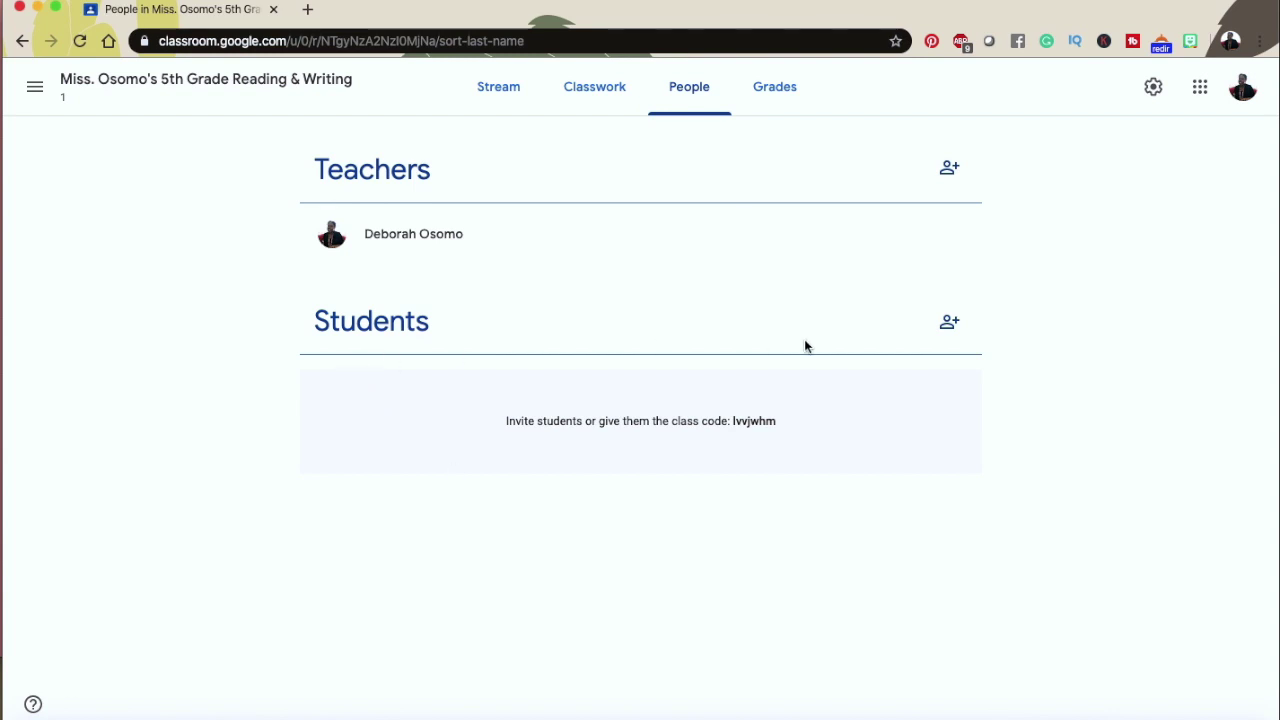
- Inspect the student invitation form without sending an invitation, and view the class's grades page
left_click(948, 322)
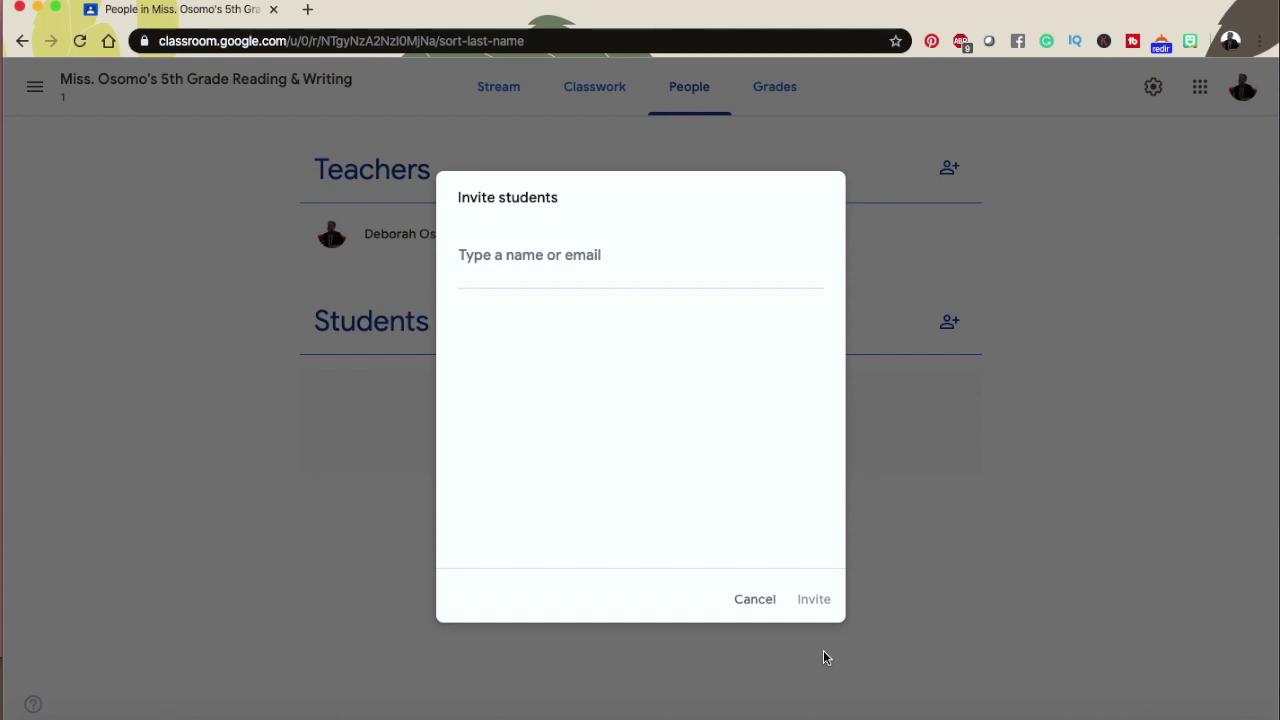
left_click(740, 600)
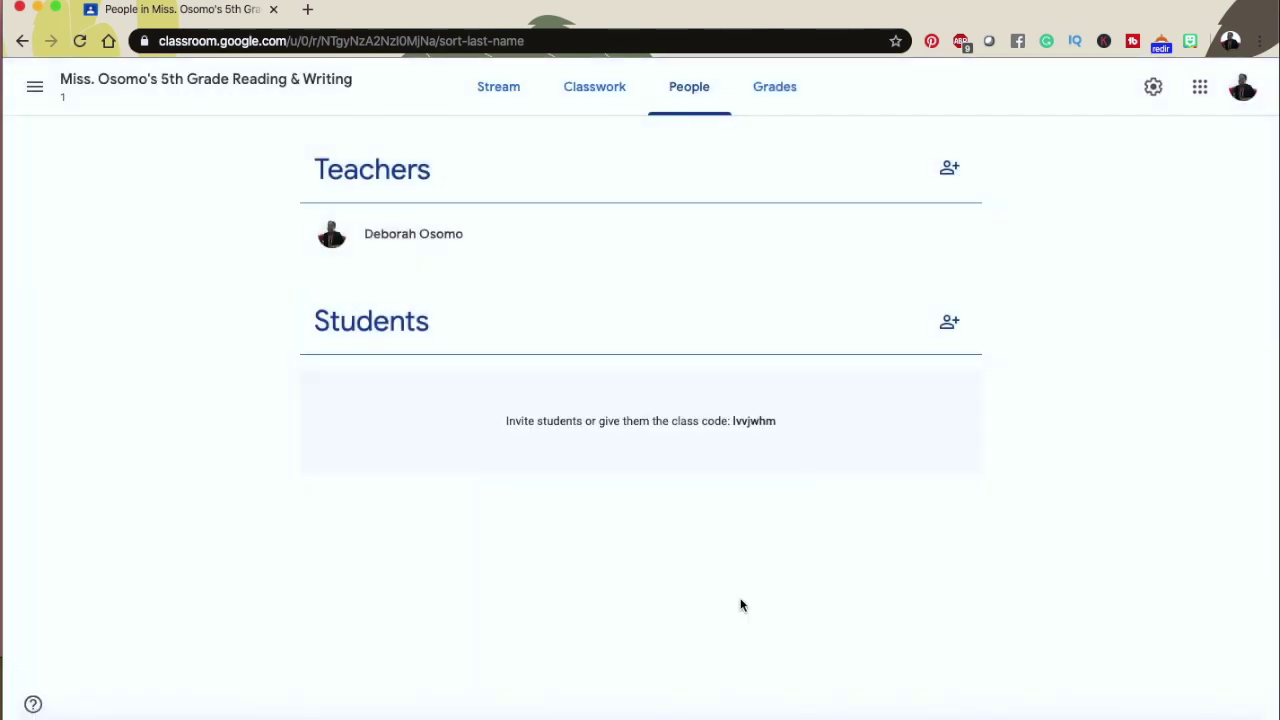
left_click(772, 106)
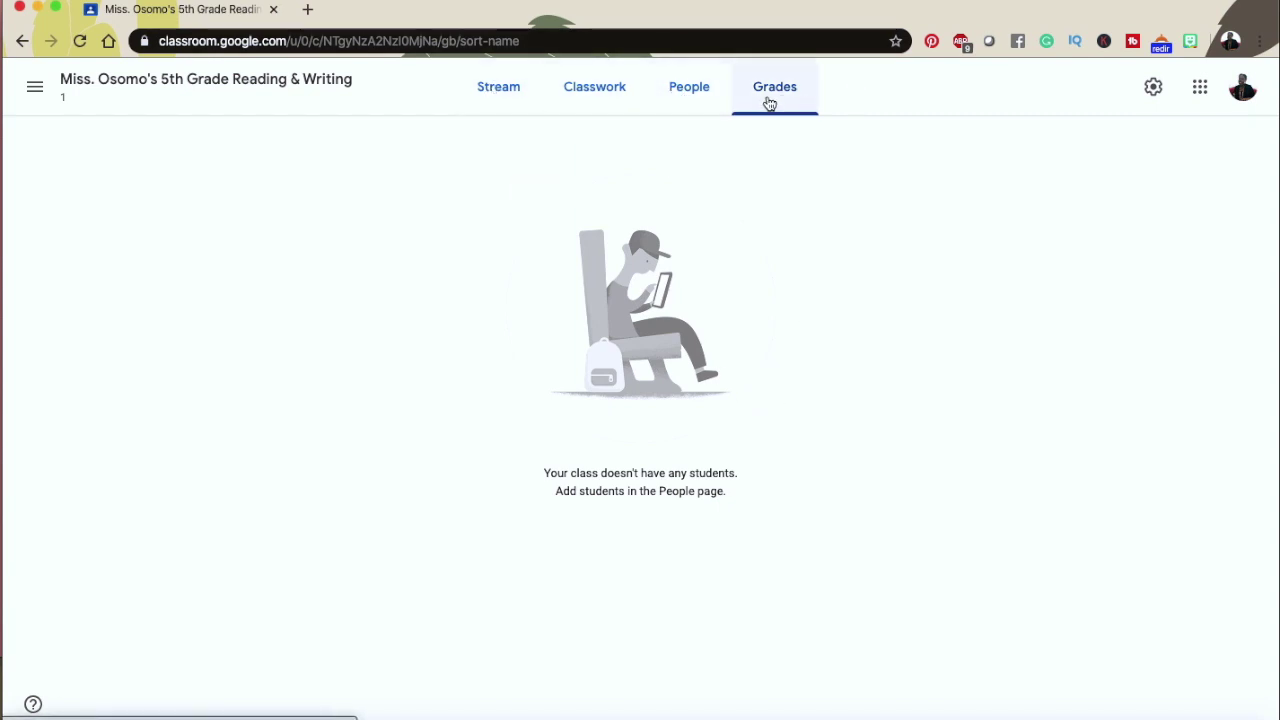
- Switch from the Reading & Writing class to the 5th Grade Class, section 01, and open its people list
left_click(503, 86)
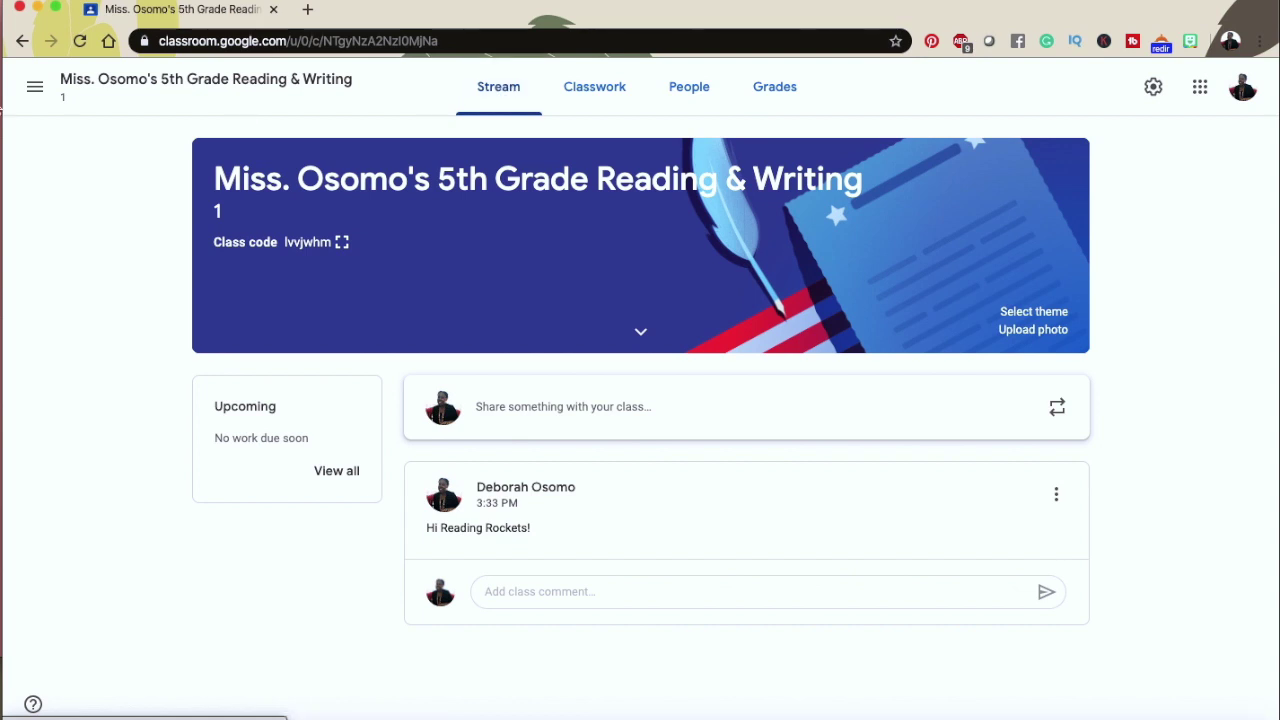
left_click(35, 87)
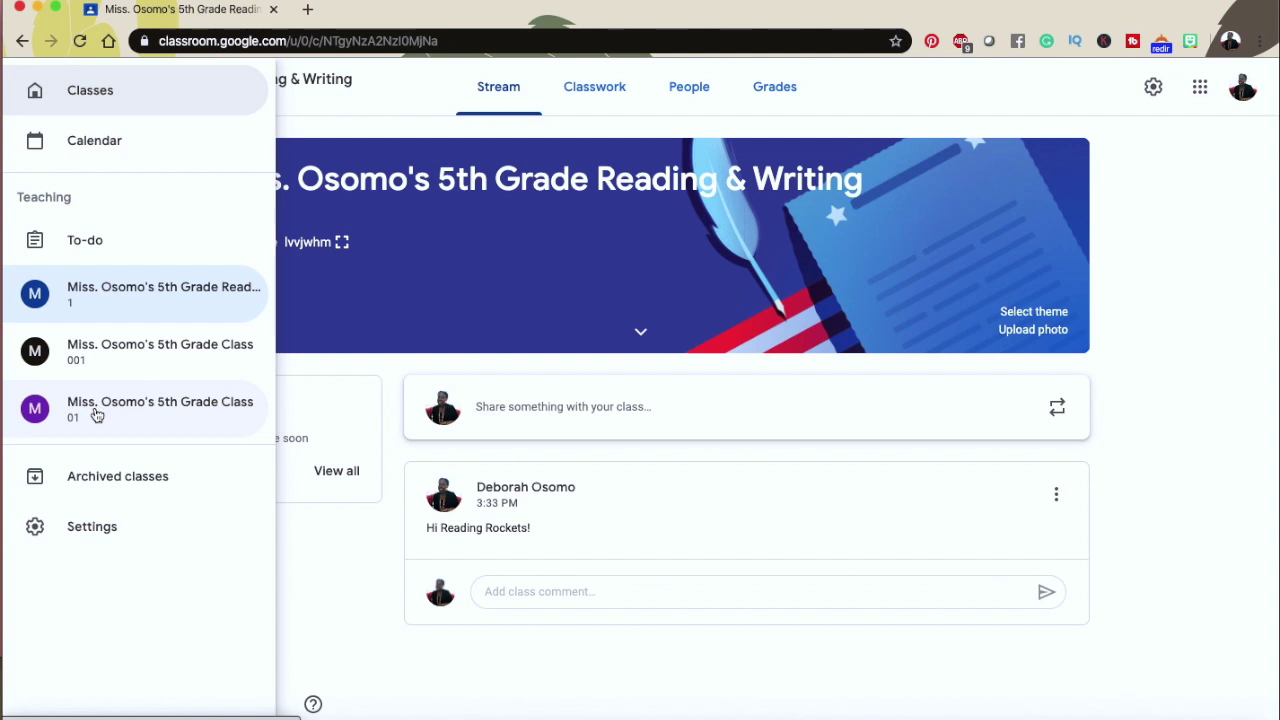
left_click(96, 415)
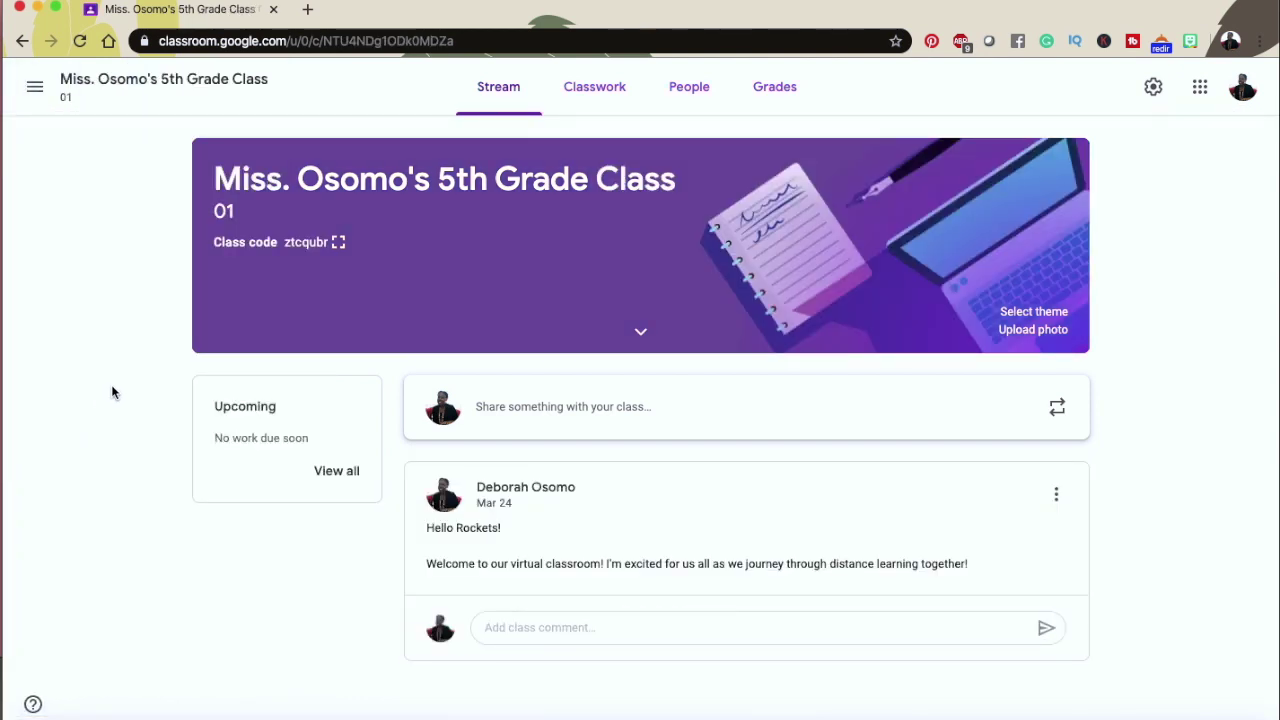
left_click(677, 107)
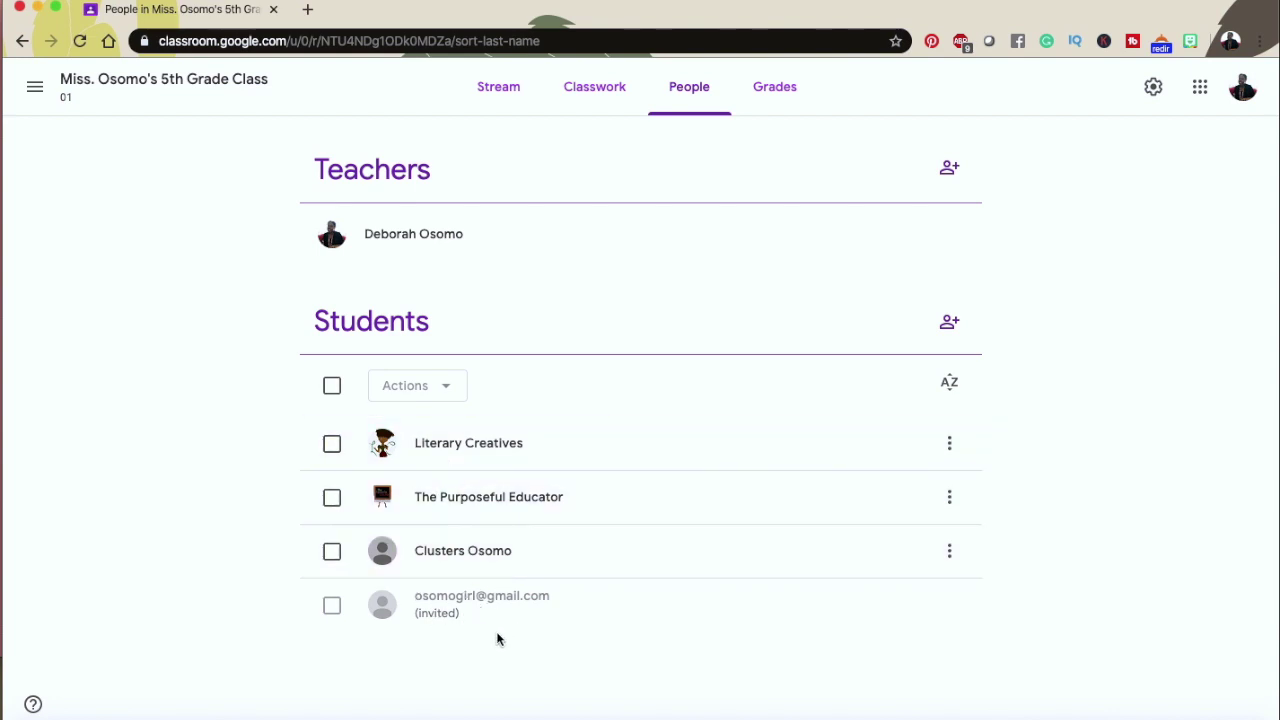
- Inspect the options for the first listed student, open an email draft to them and close it unsent
left_click(955, 452)
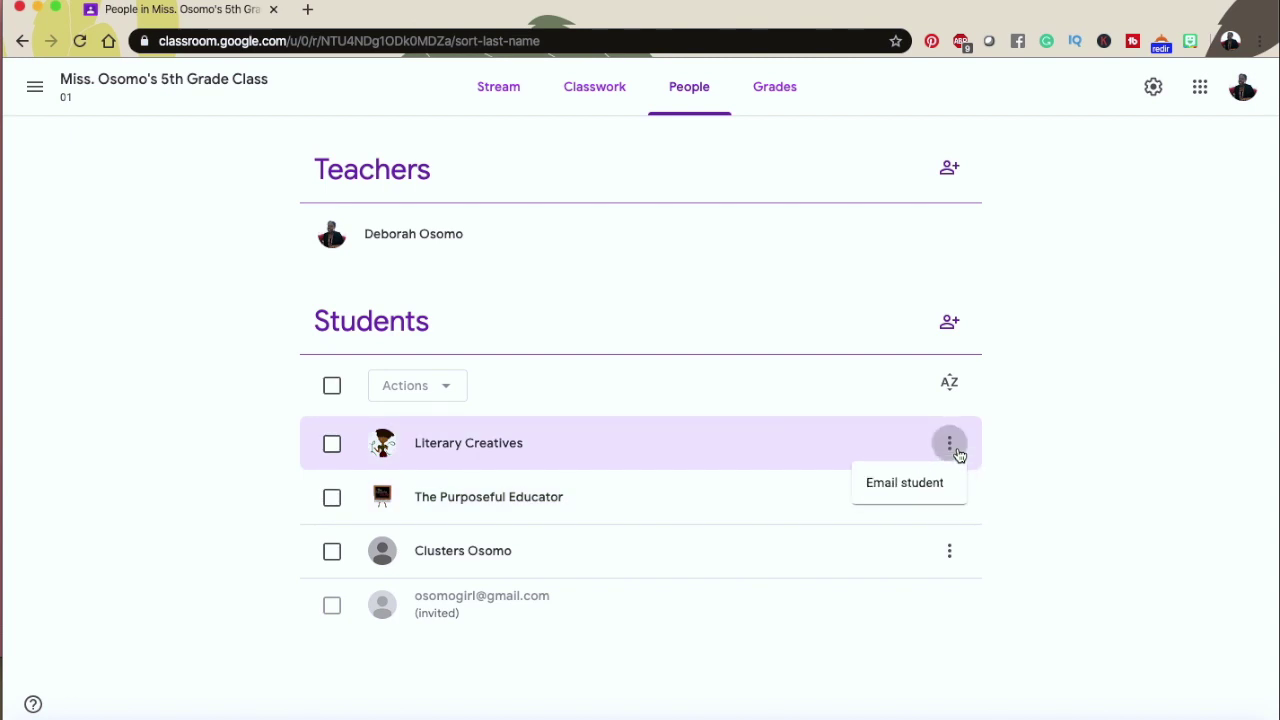
left_click(1057, 436)
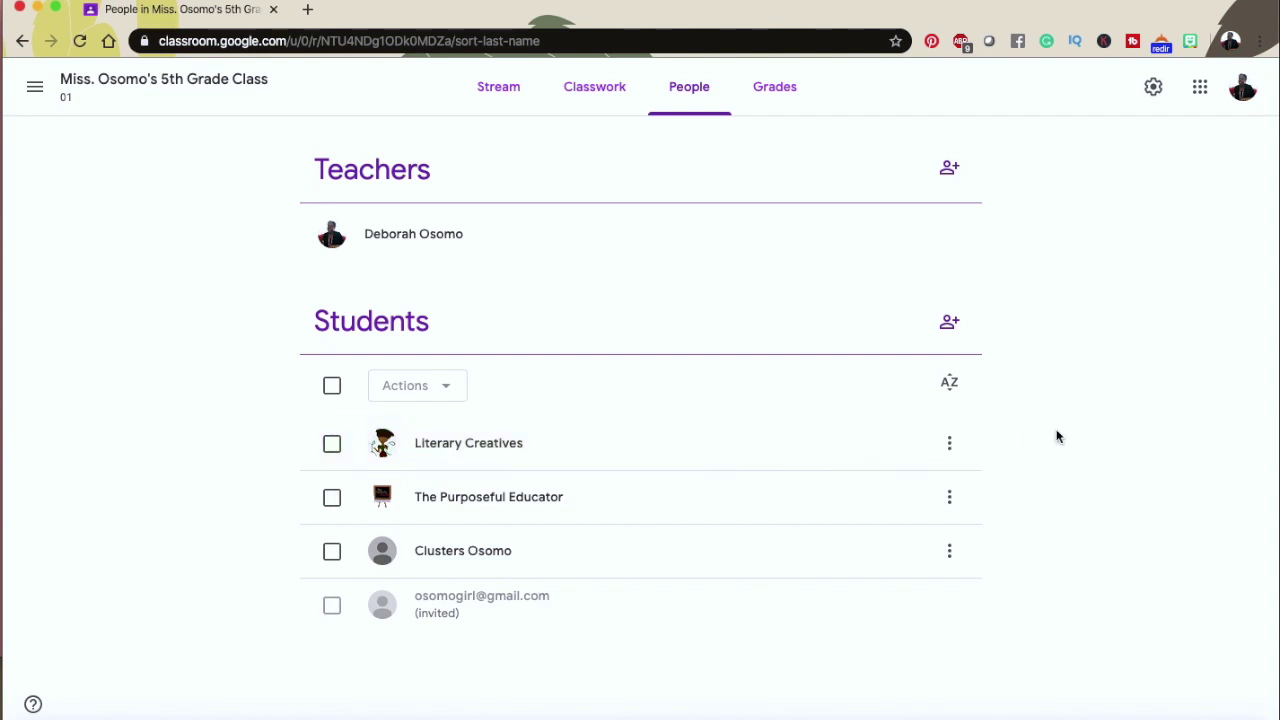
left_click(951, 452)
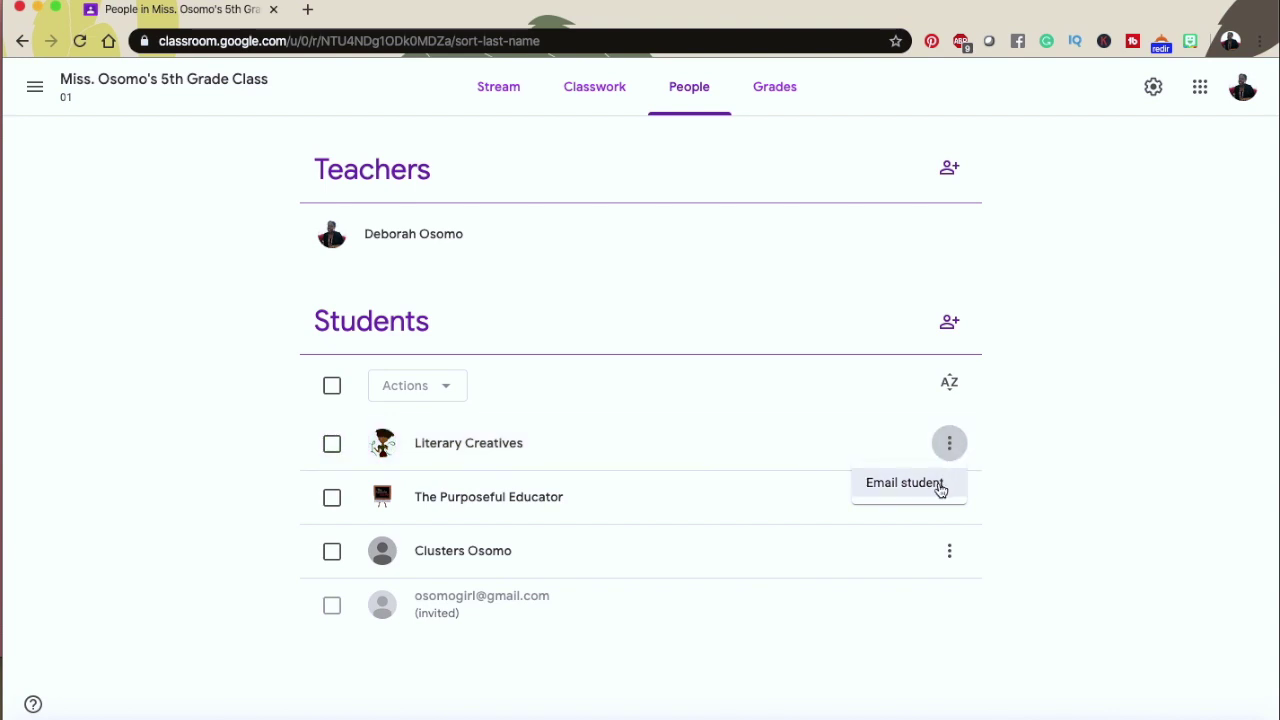
left_click(938, 484)
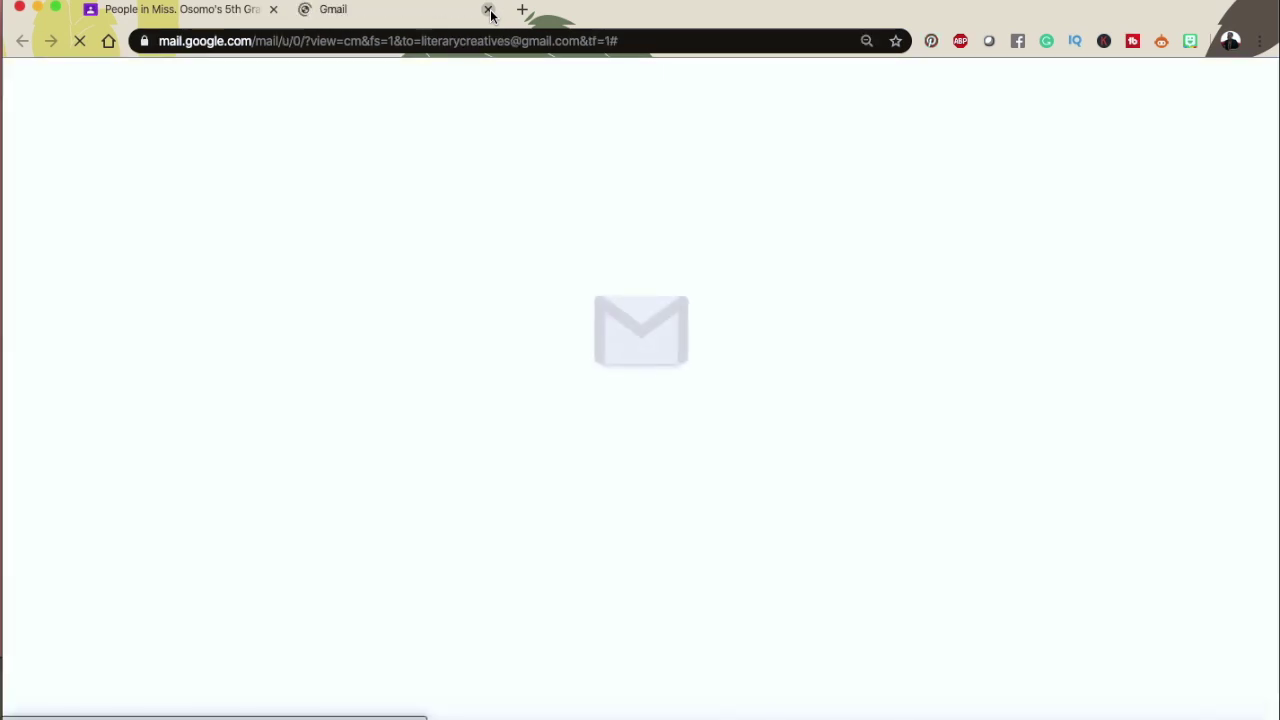
left_click(488, 11)
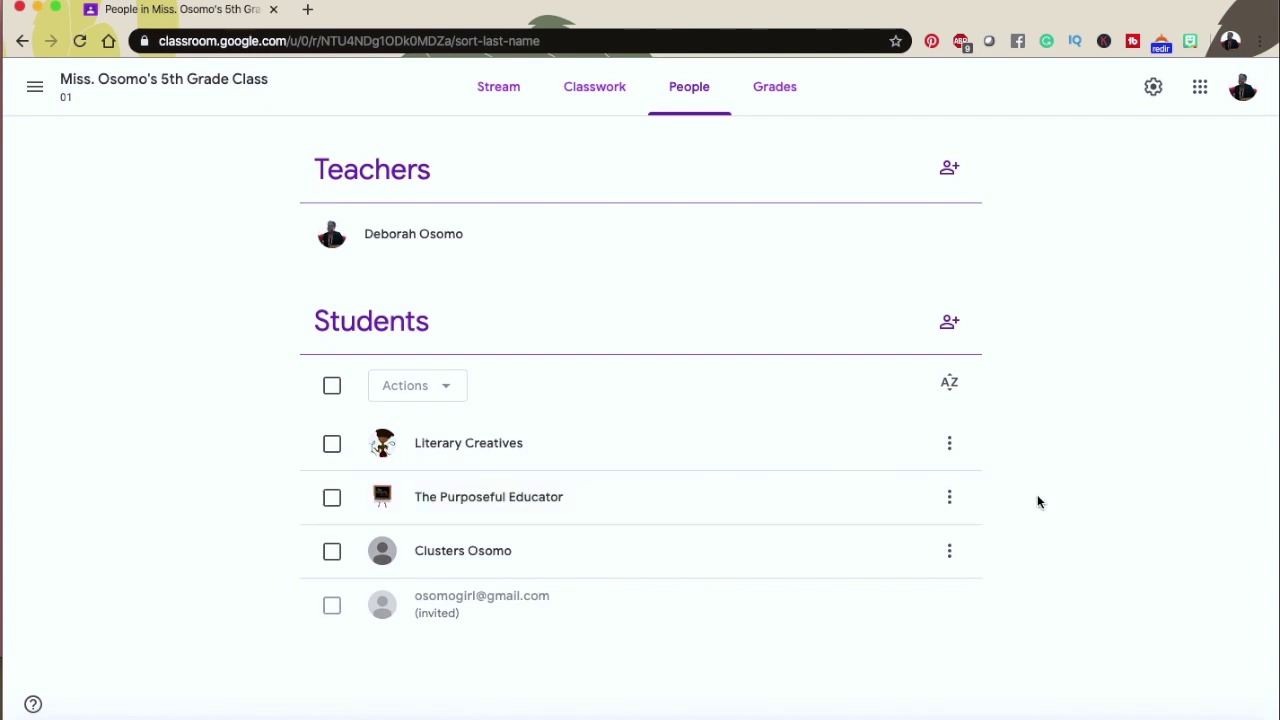
- Start a new classwork assignment in the section 01 class with the title "Morning Prompts"
left_click(500, 88)
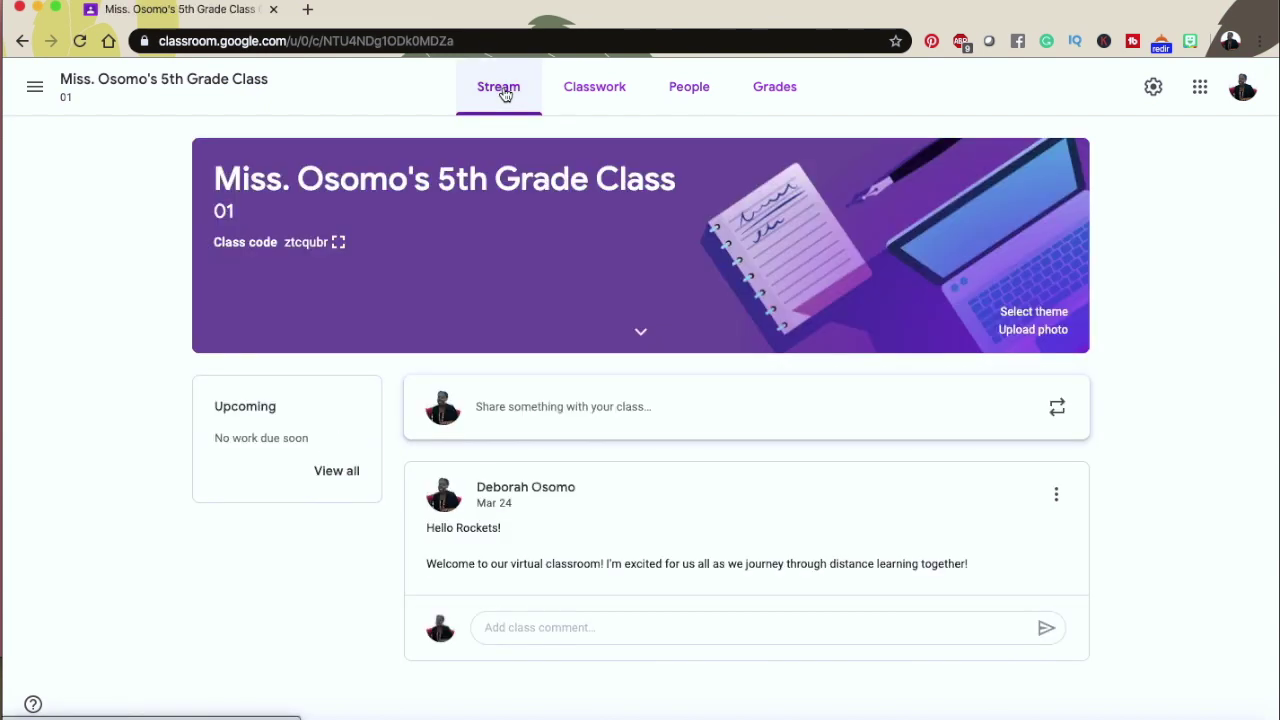
left_click(575, 90)
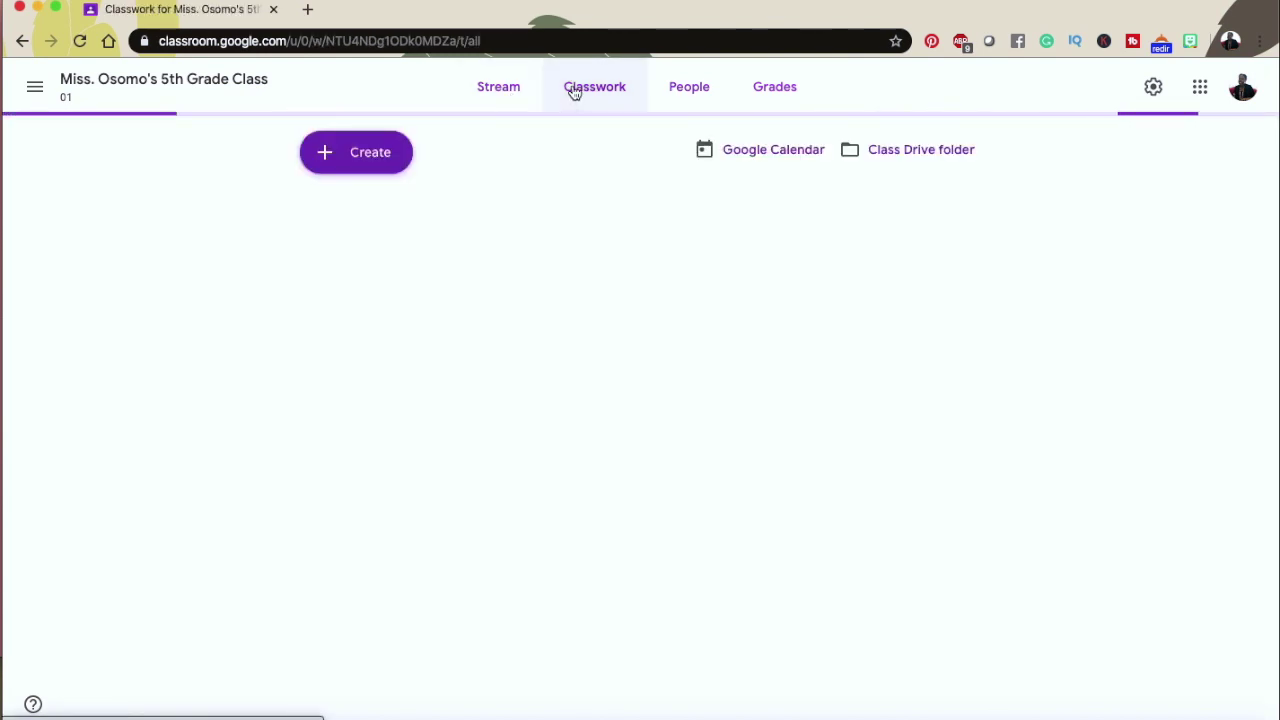
left_click(366, 168)
left_click(371, 203)
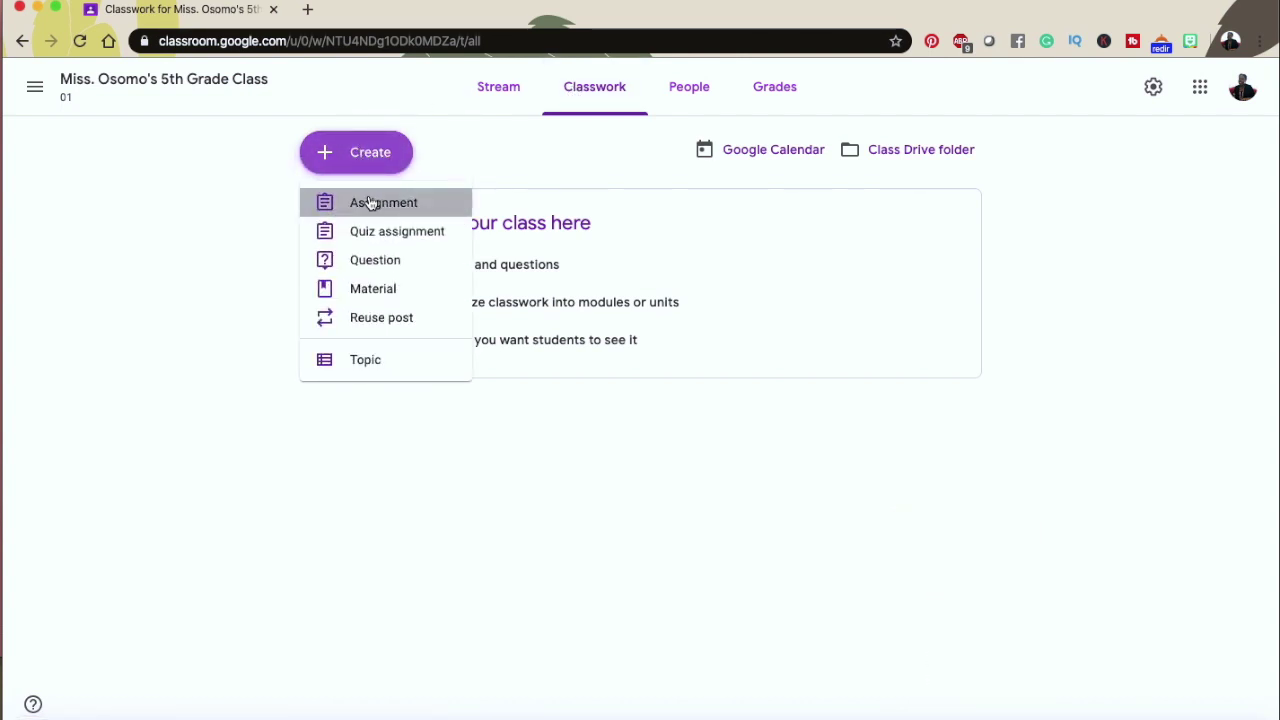
type("Morning P")
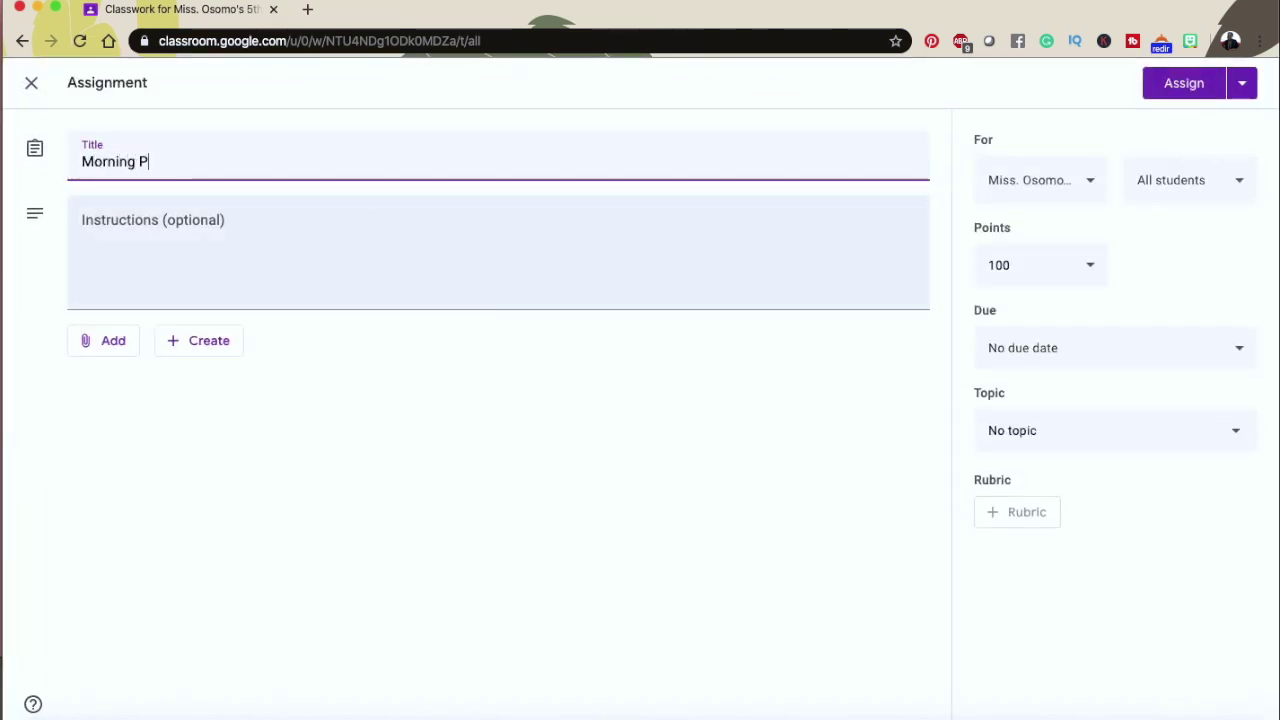
type("rompts")
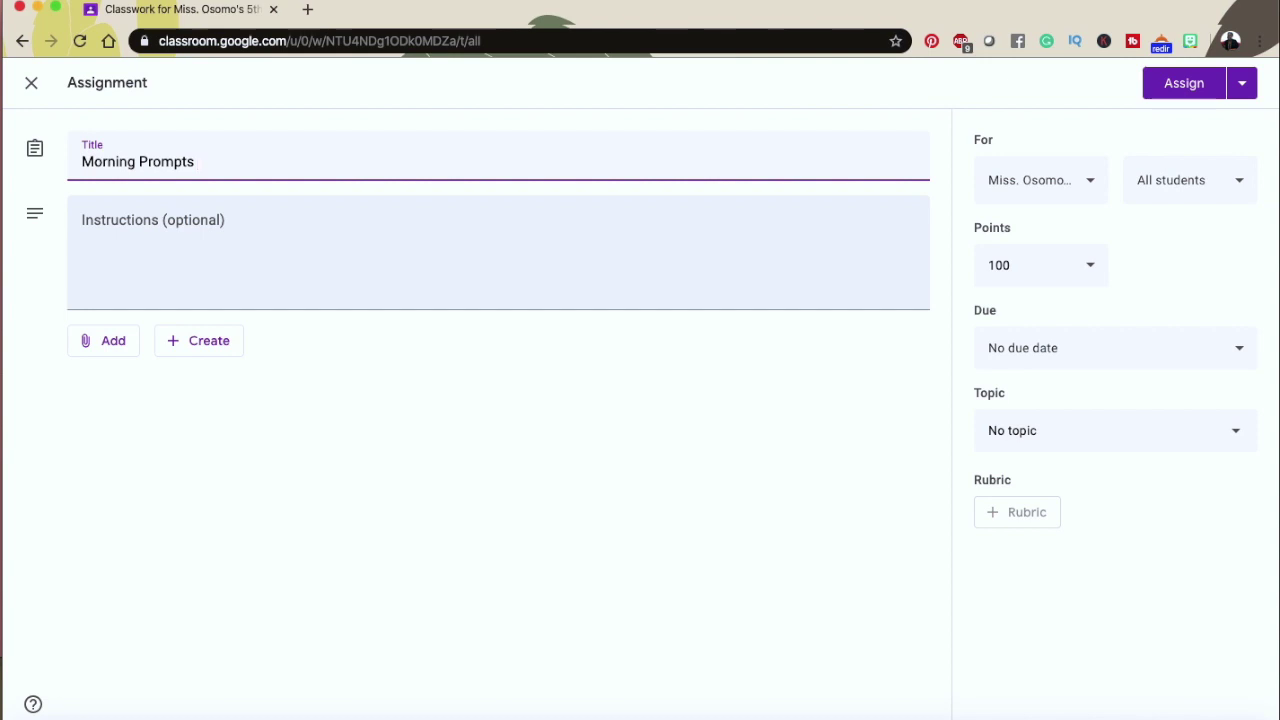
- Change the assignment's title to "Morning Opinion Prompts"
left_click(134, 160)
type("O")
type("pini")
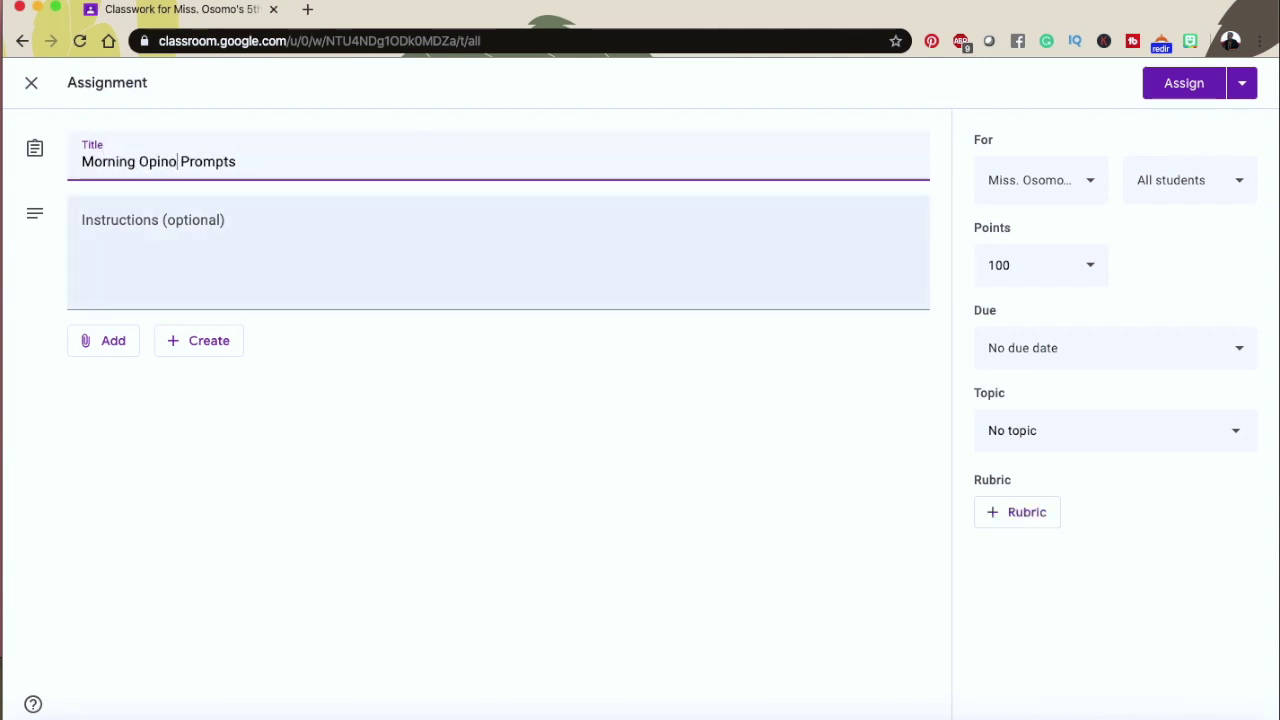
key("BackSpace")
key("BackSpace")
type("nion")
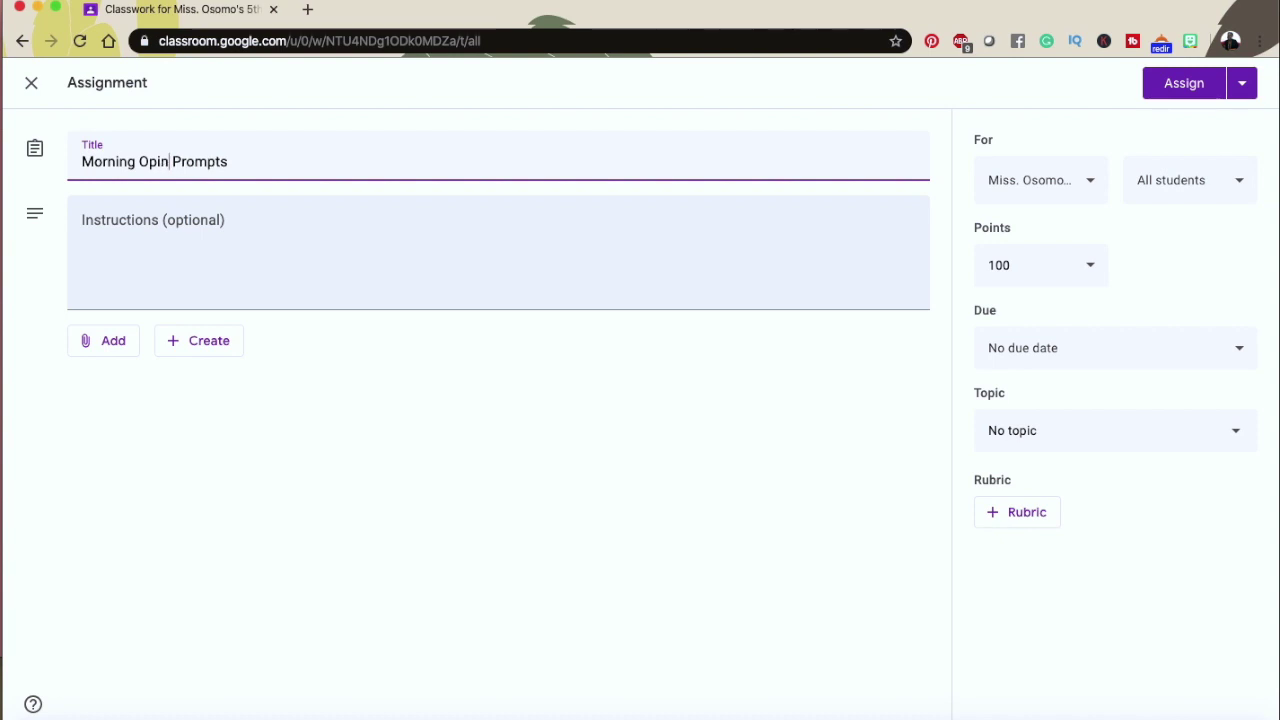
left_click(445, 536)
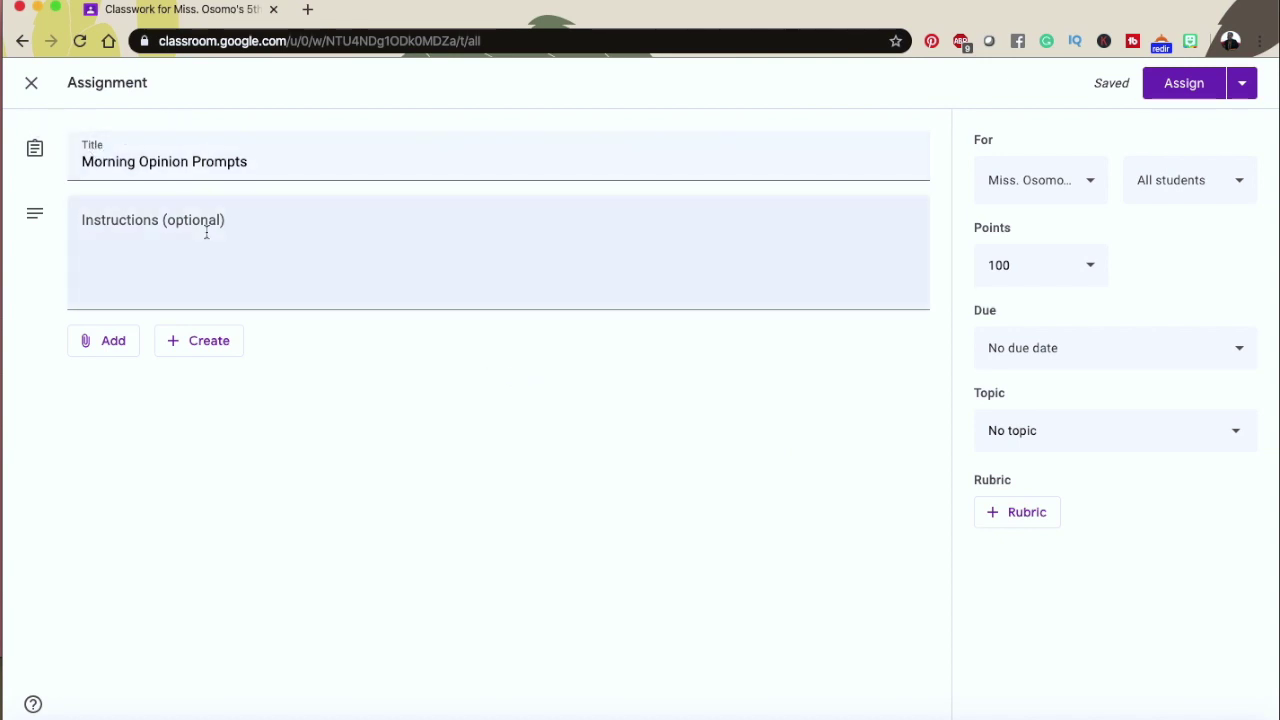
- Review the attachment sources and the file types that can be created for the assignment
left_click(108, 353)
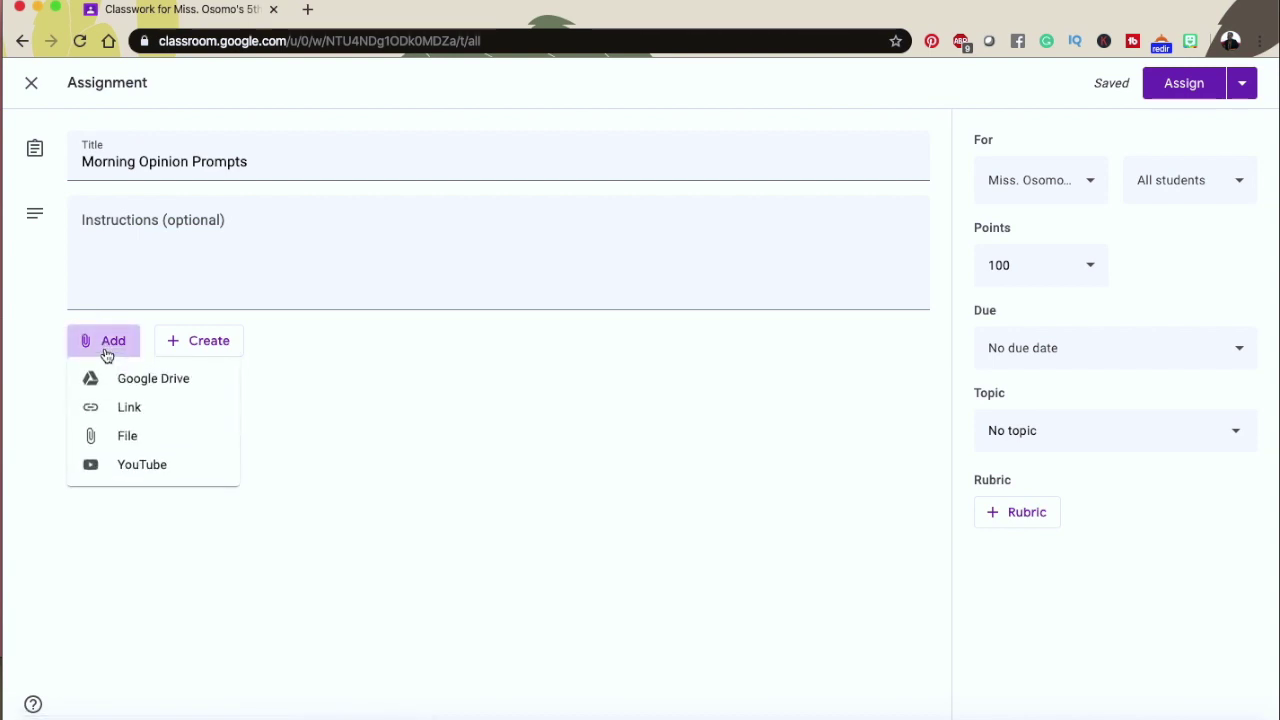
left_click(369, 348)
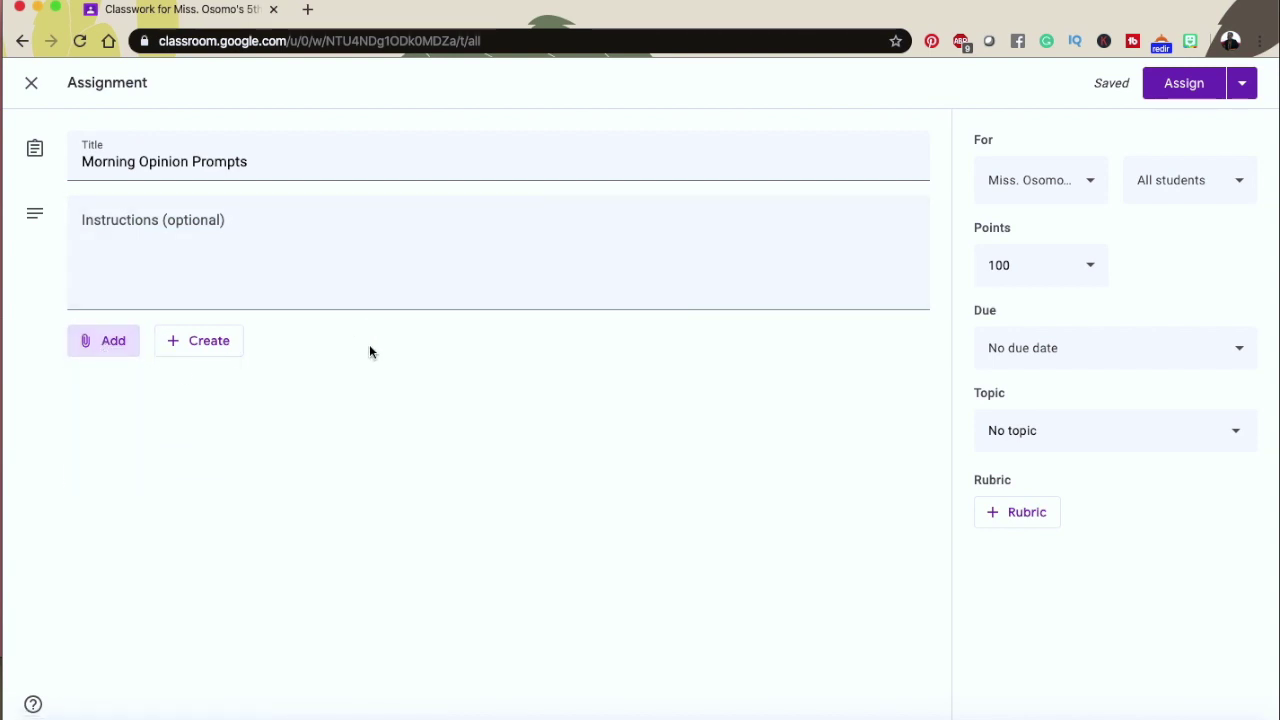
left_click(90, 345)
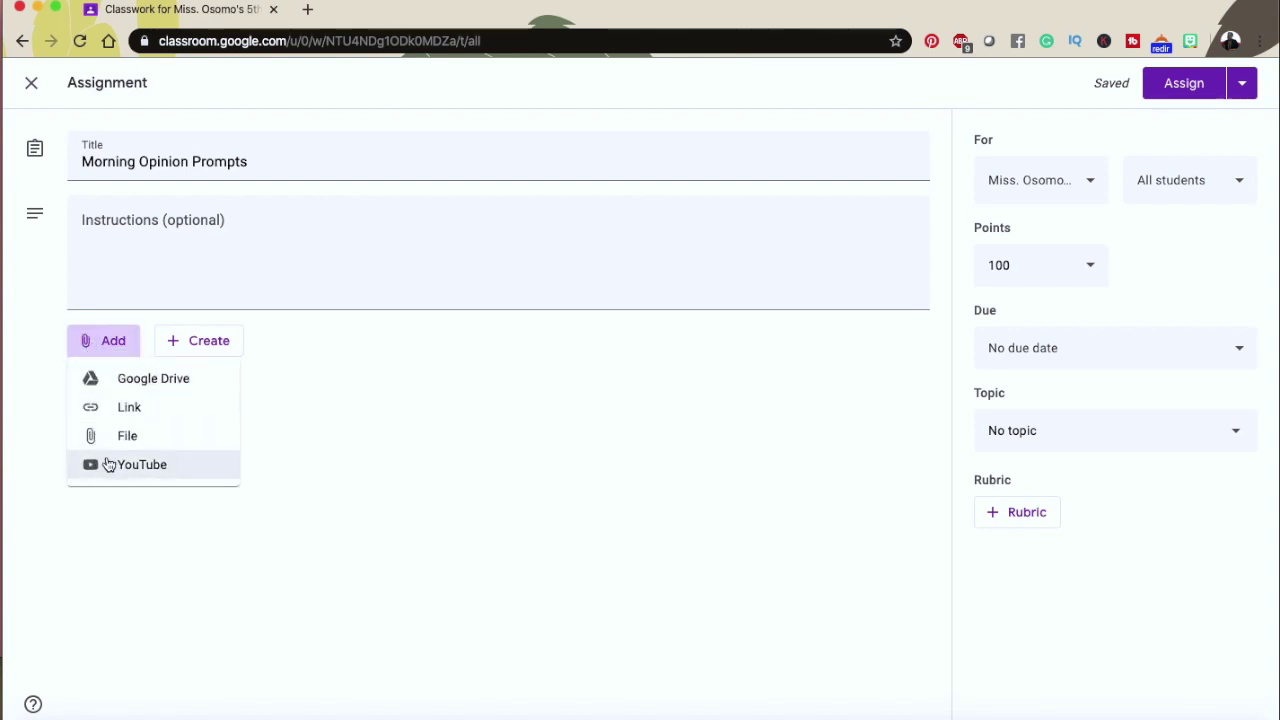
left_click(190, 342)
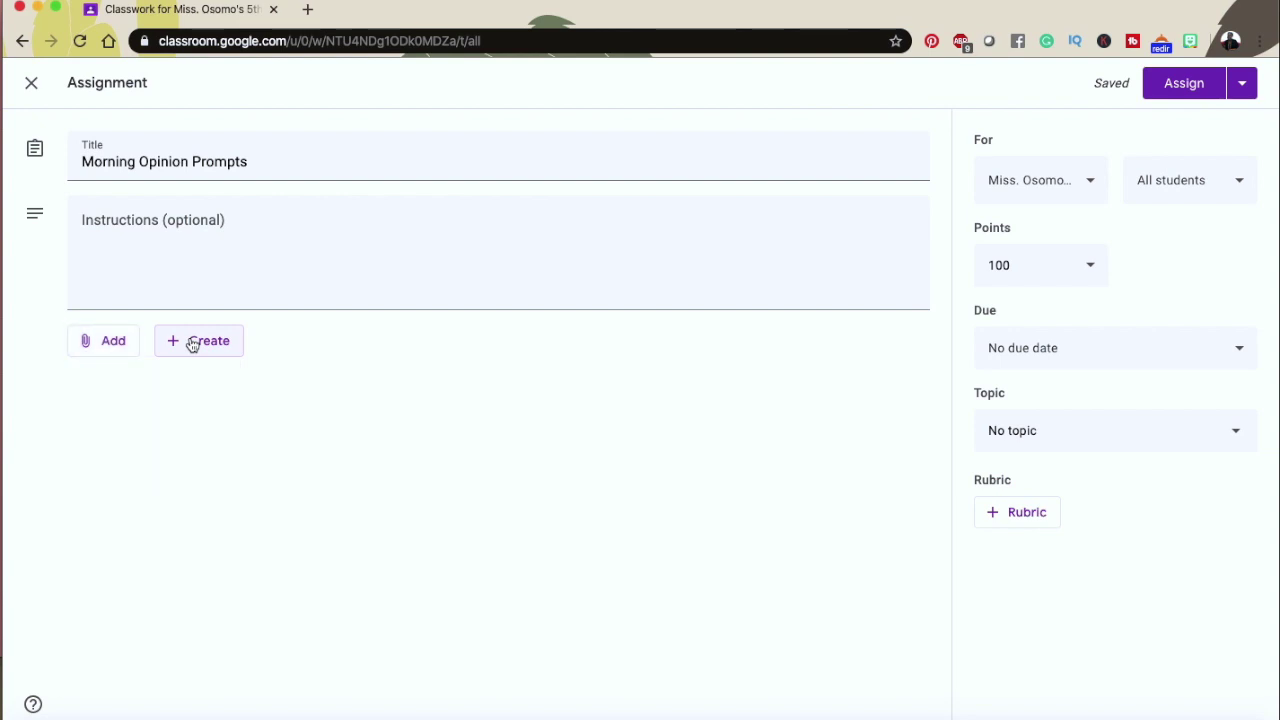
left_click(194, 348)
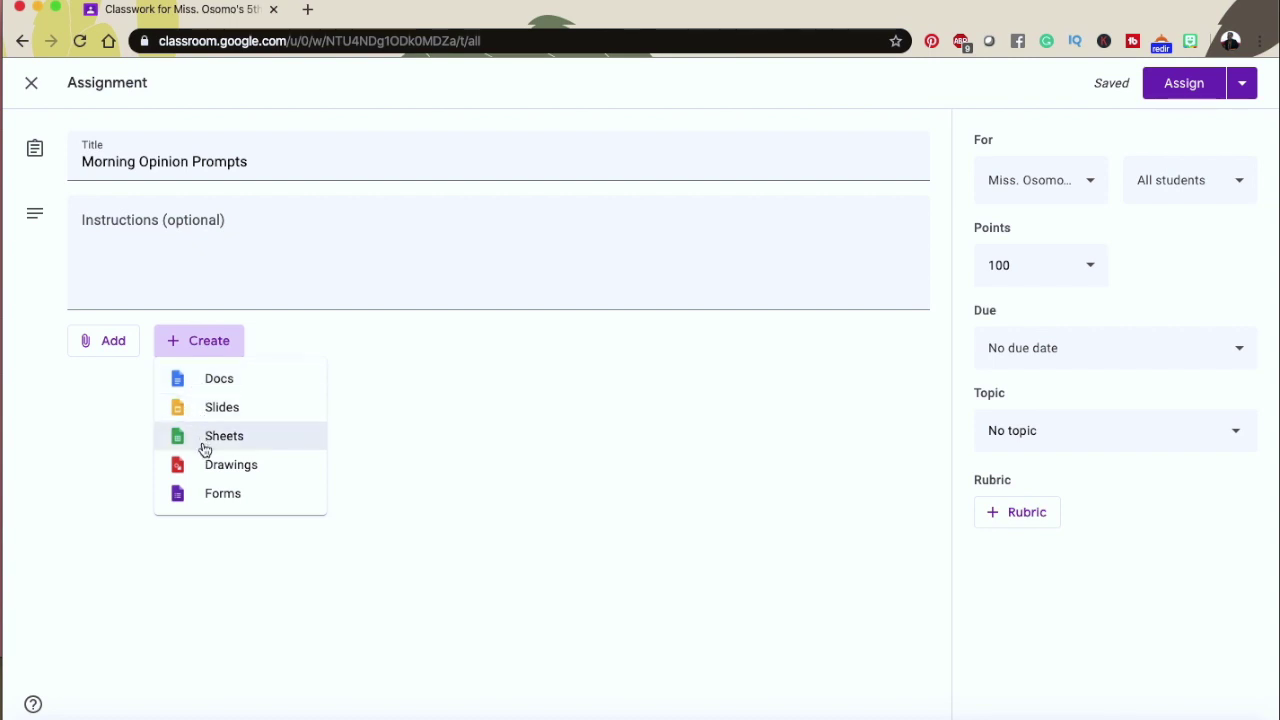
left_click(200, 553)
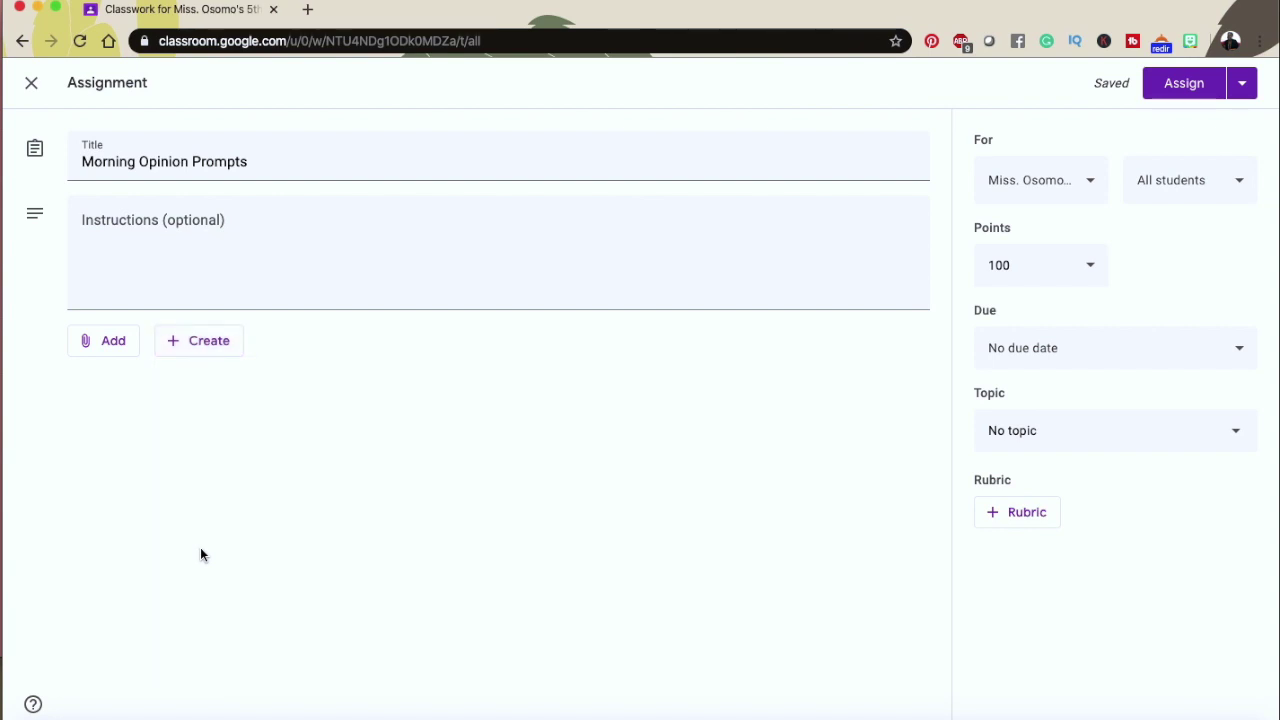
- Attach the "Copy of Opinion Prompts" slides from the recent Google Drive files to the assignment
left_click(104, 350)
left_click(119, 380)
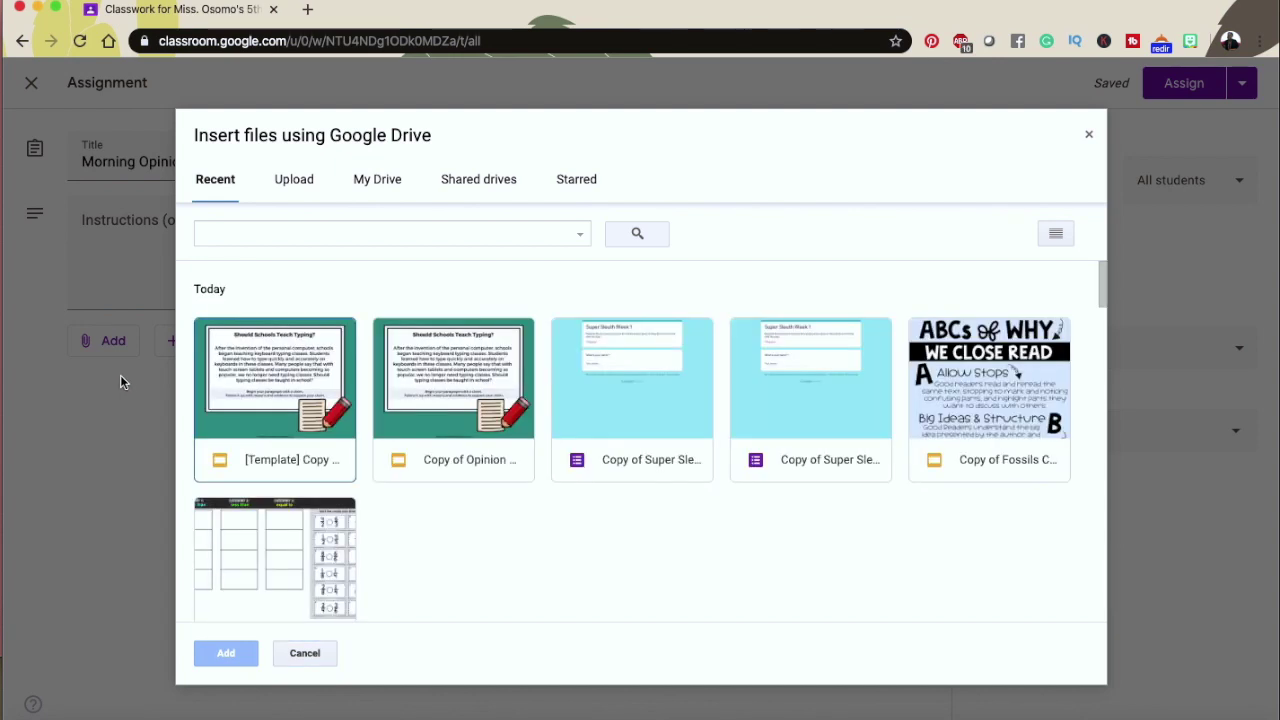
left_click(450, 425)
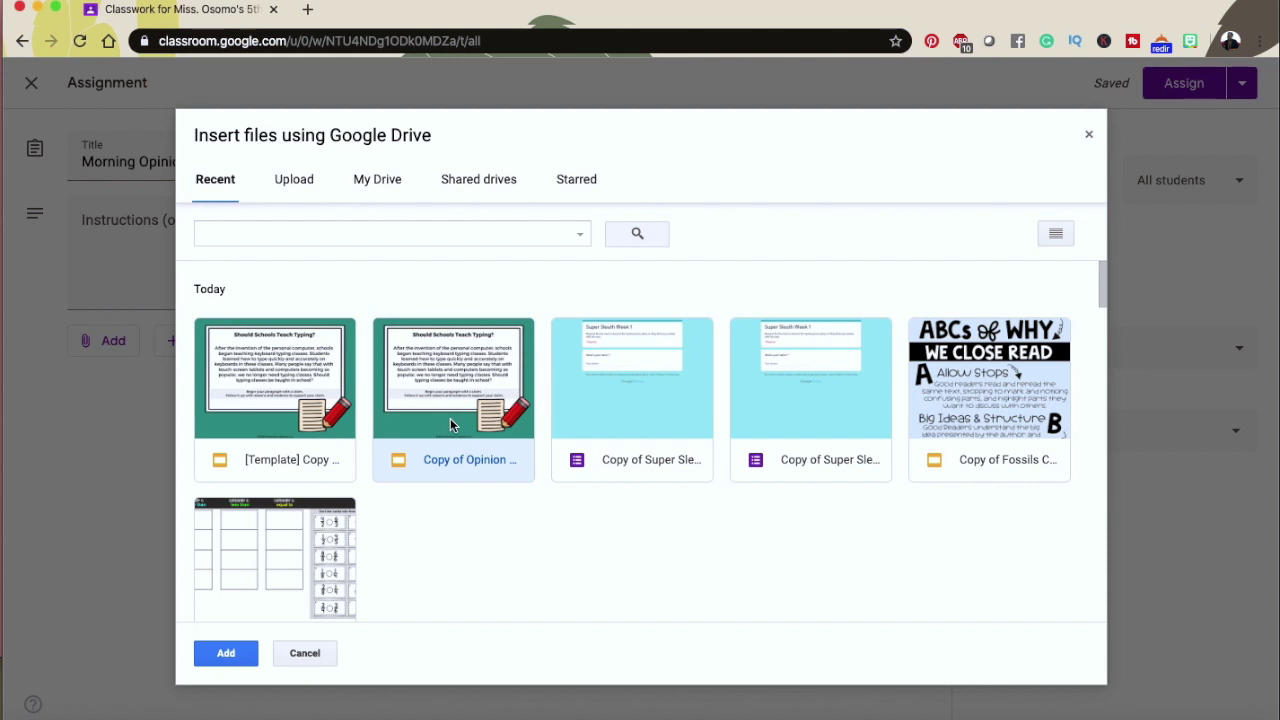
left_click(226, 653)
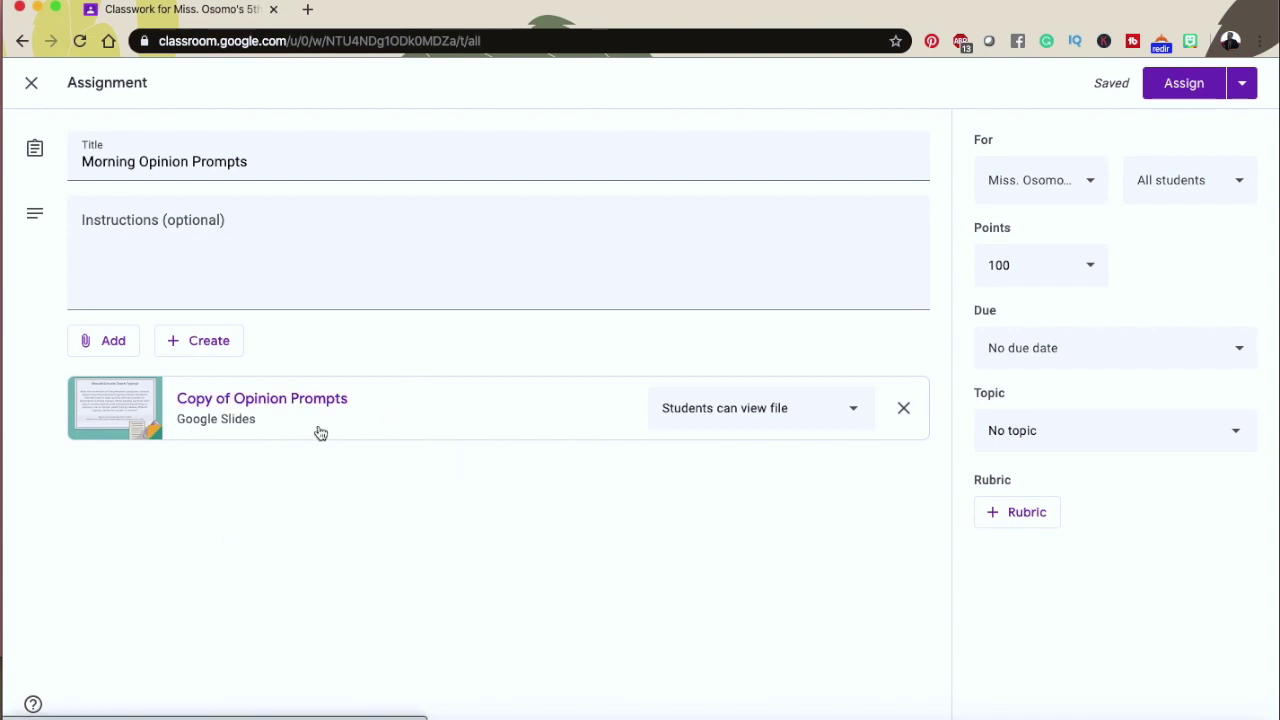
- Set the attached slides to make a copy for each student, and switch them back to view access
left_click(821, 417)
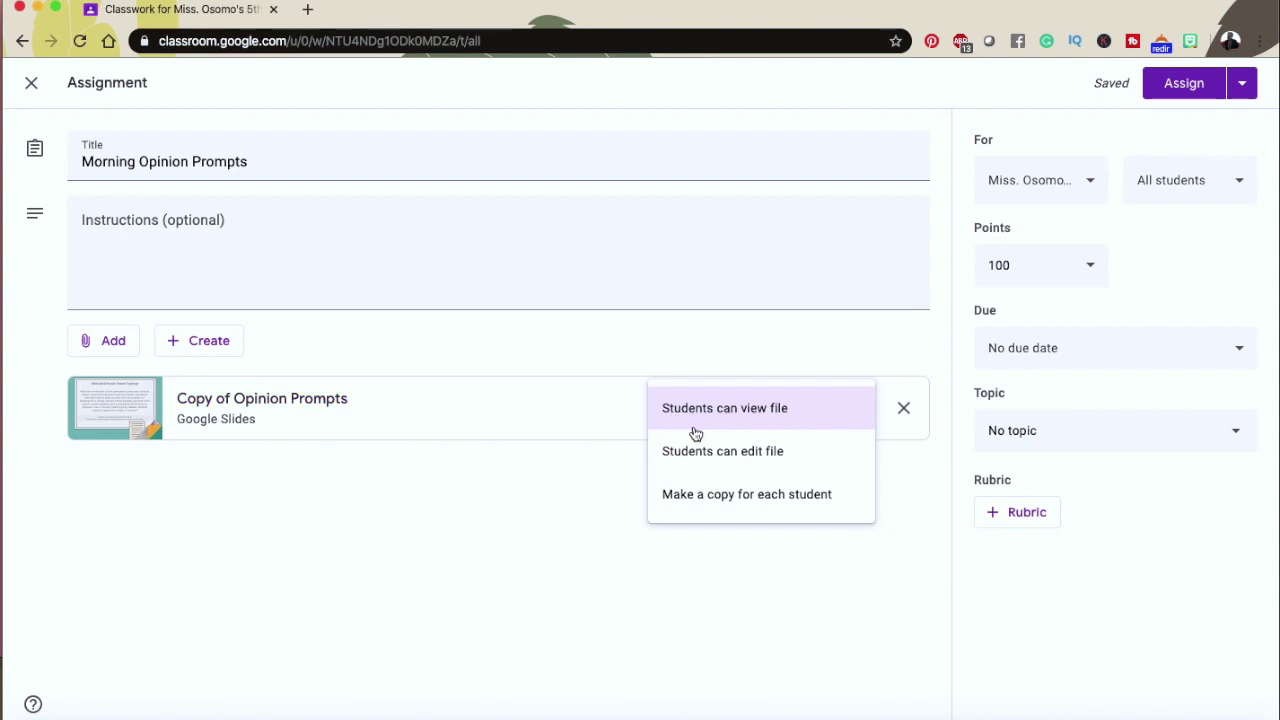
left_click(789, 500)
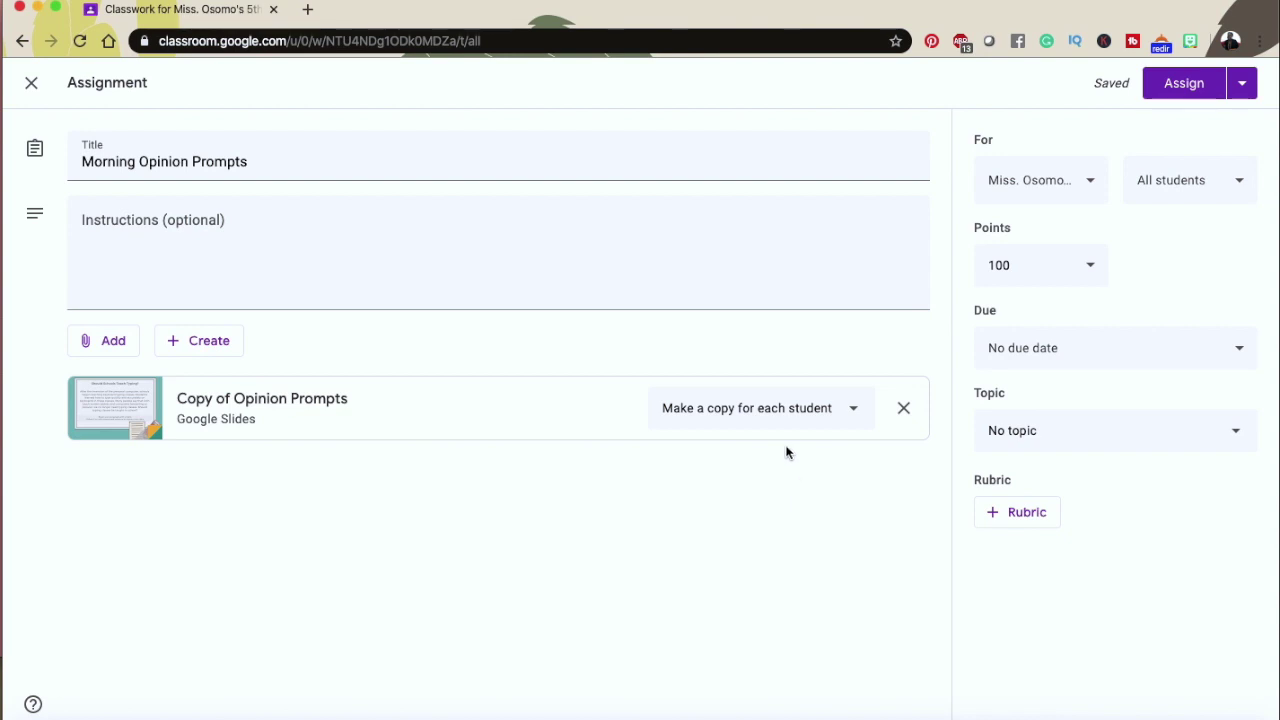
left_click(787, 408)
left_click(755, 321)
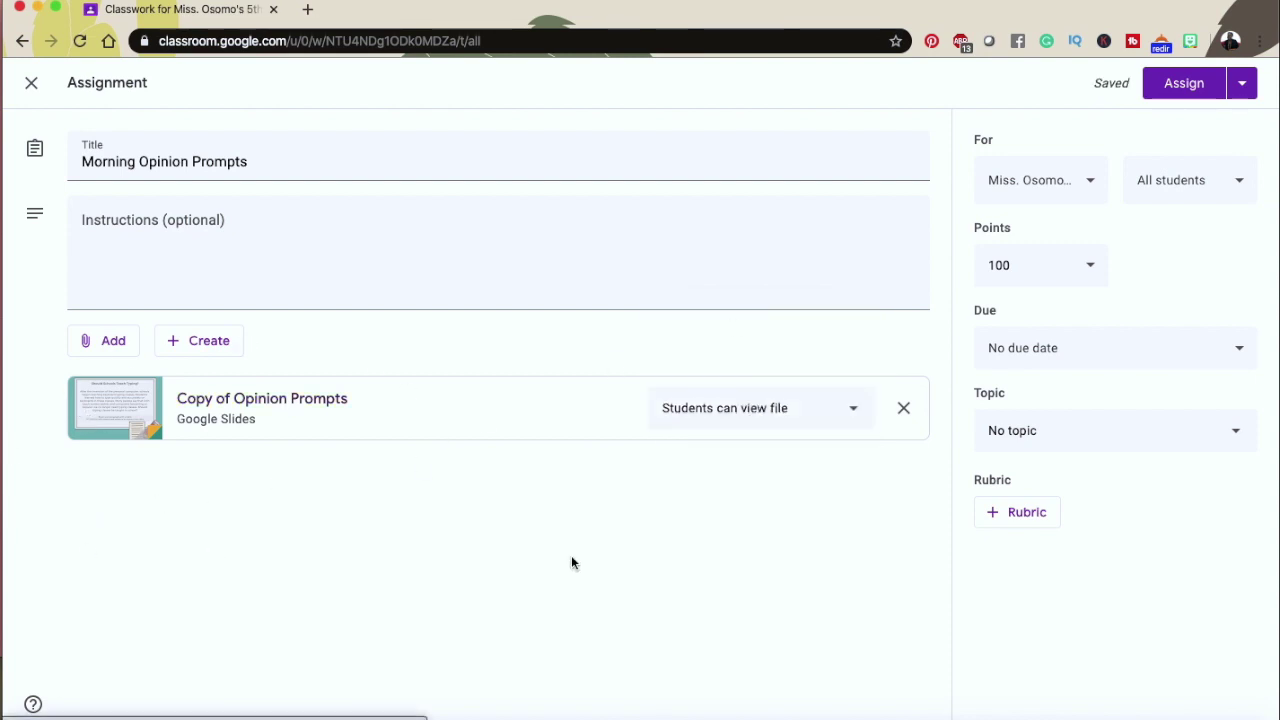
- Give students edit access to the attached slides, and change it to make a copy for each student
left_click(760, 414)
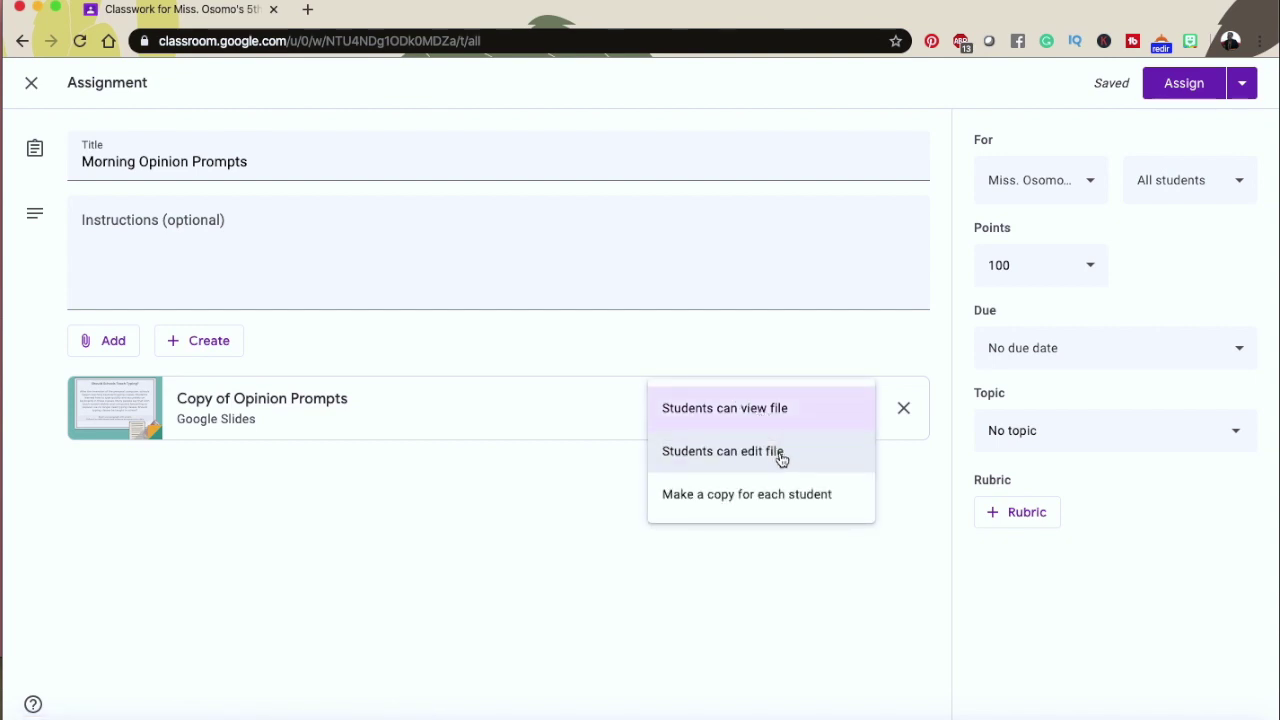
left_click(780, 453)
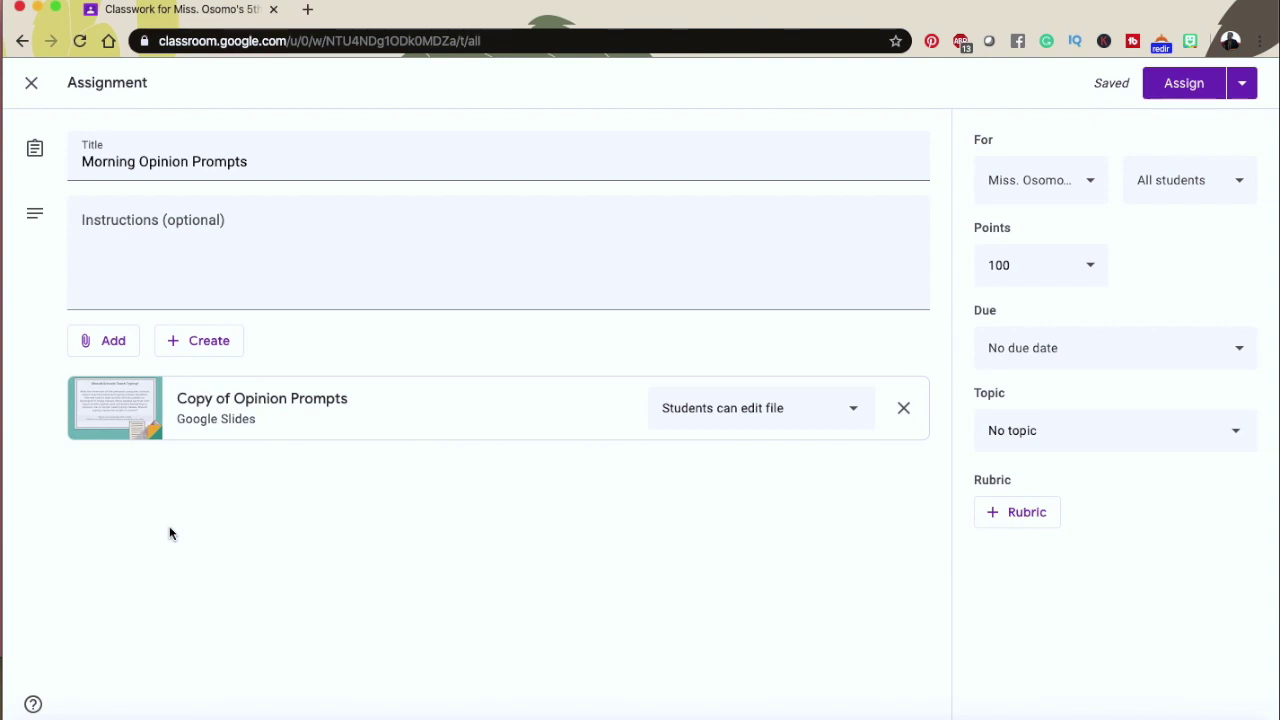
left_click(690, 411)
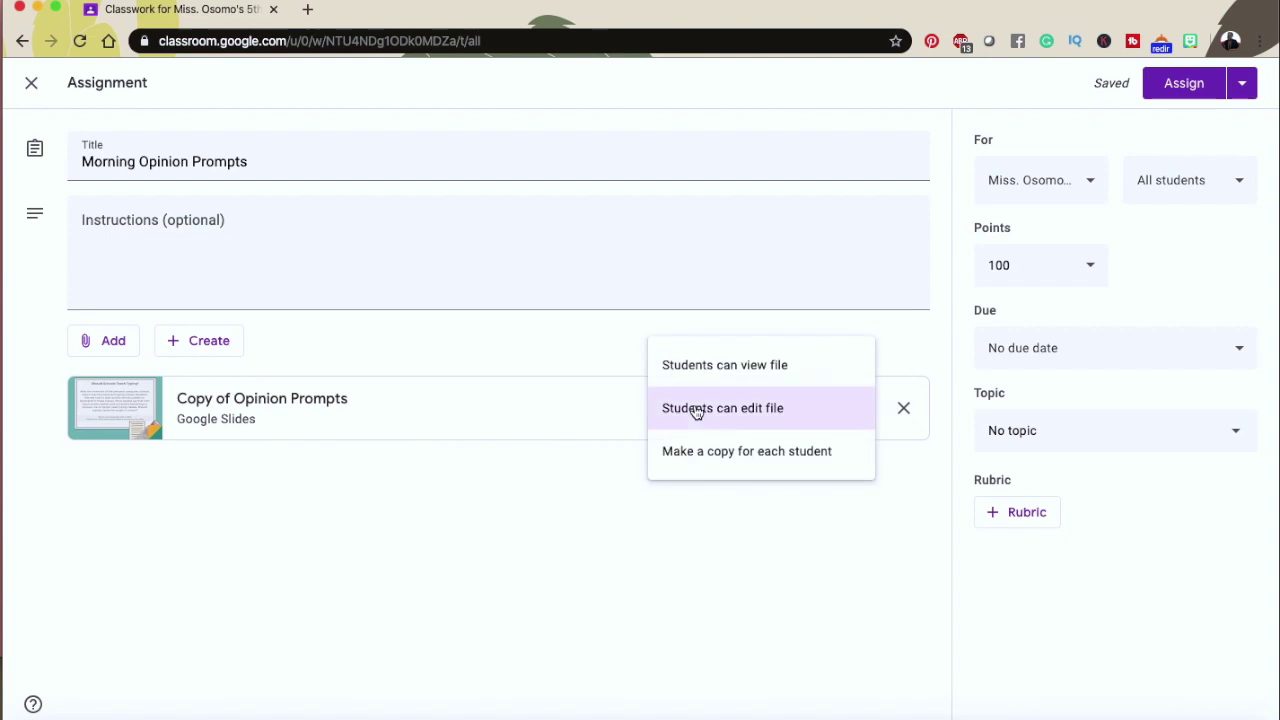
left_click(722, 452)
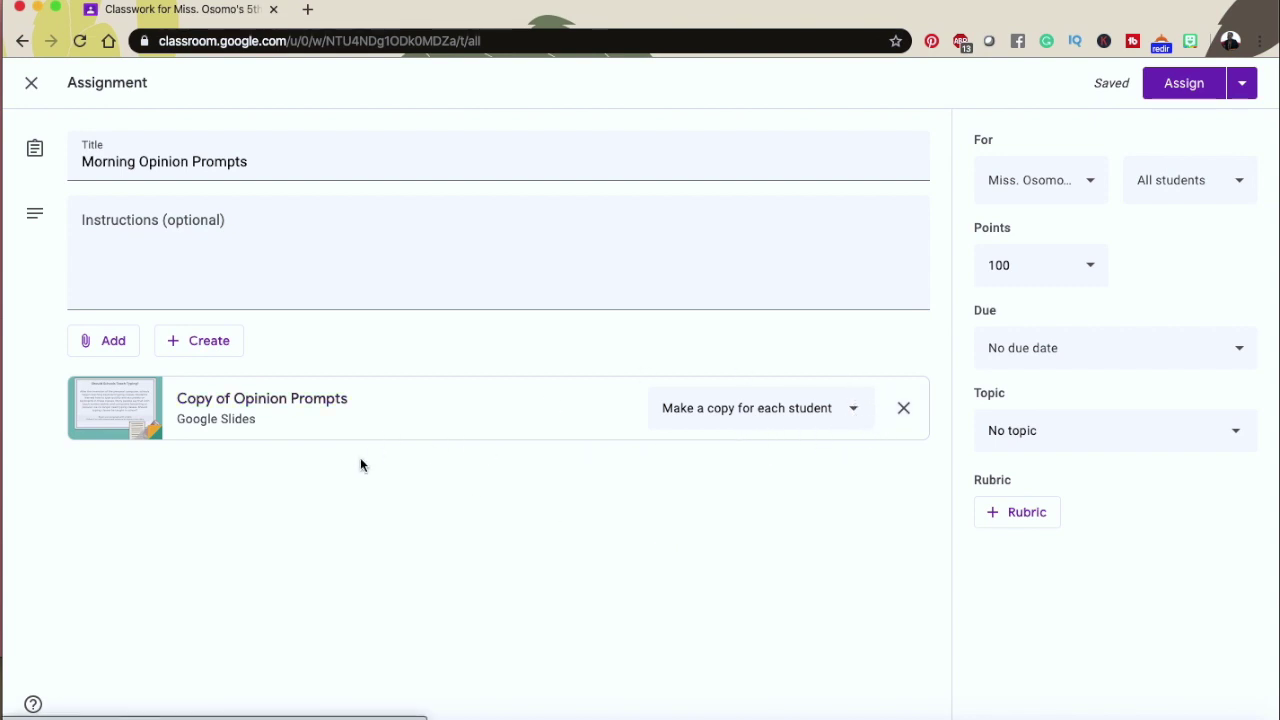
- Attach the YouTube video "Opinion Writing for Kids | Episode 1 | What Is It?" to the assignment by pasting its copied URL
left_click(103, 345)
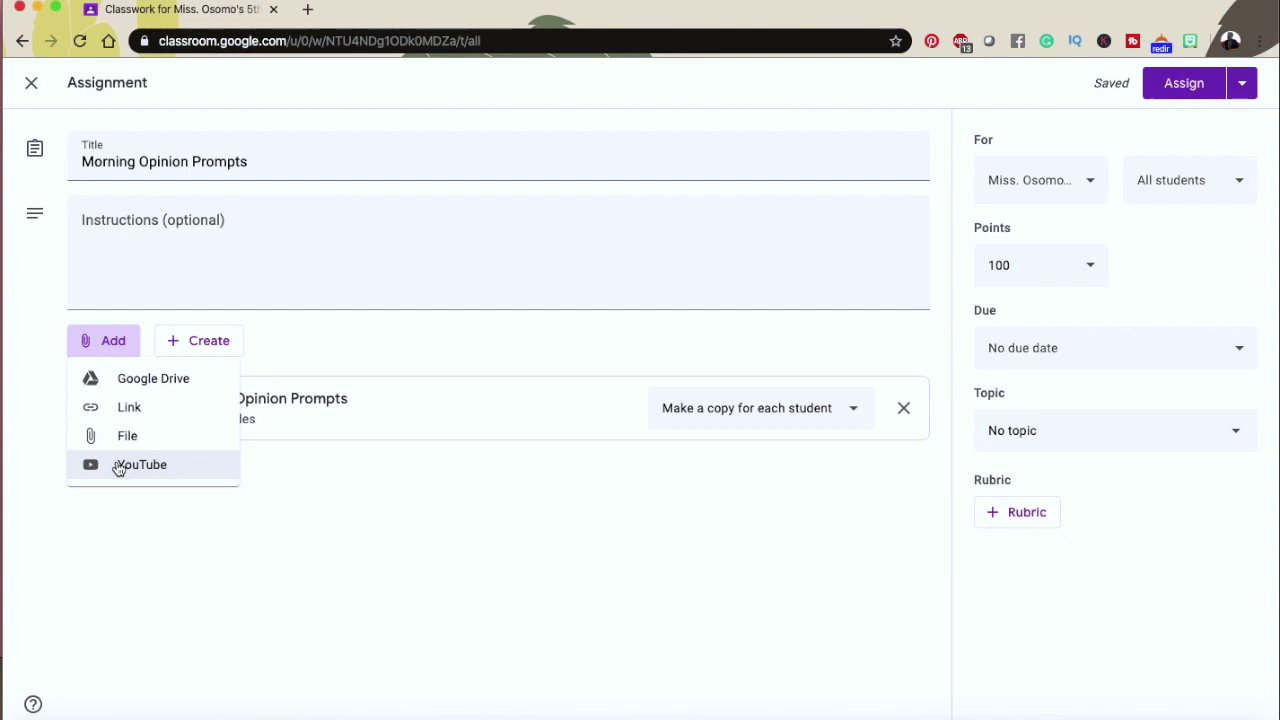
left_click(195, 568)
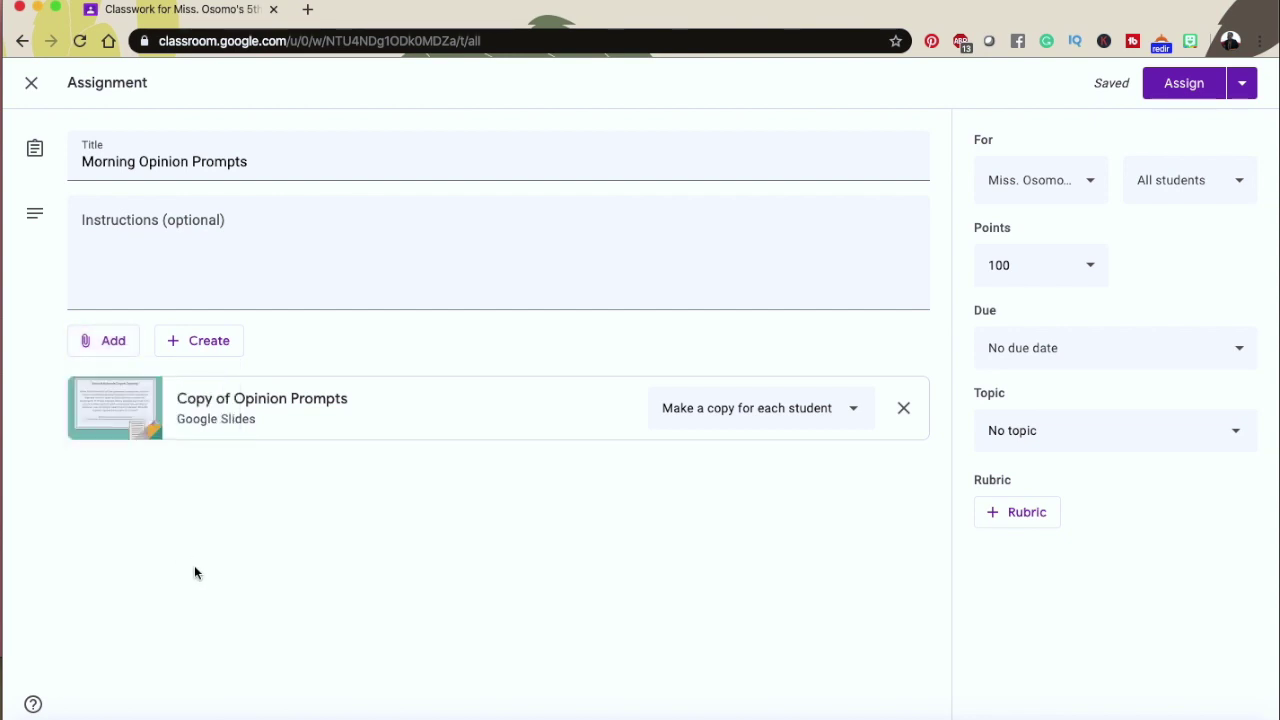
left_click(110, 346)
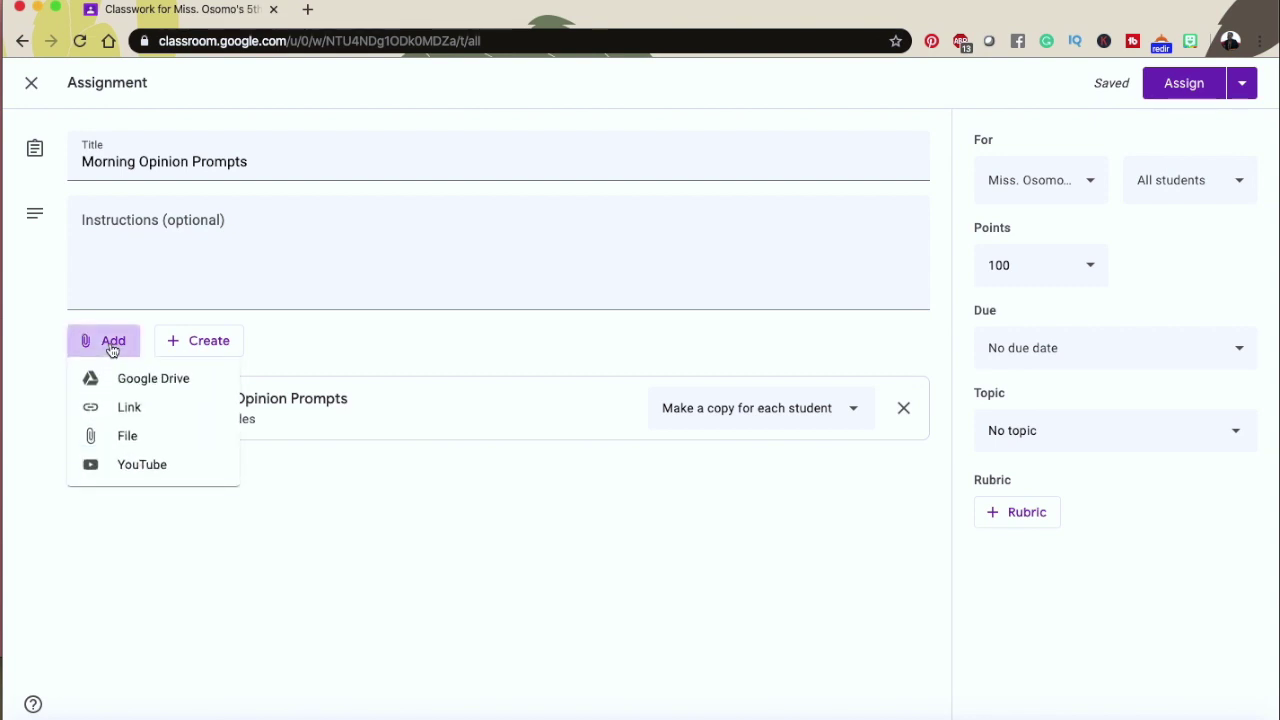
left_click(139, 471)
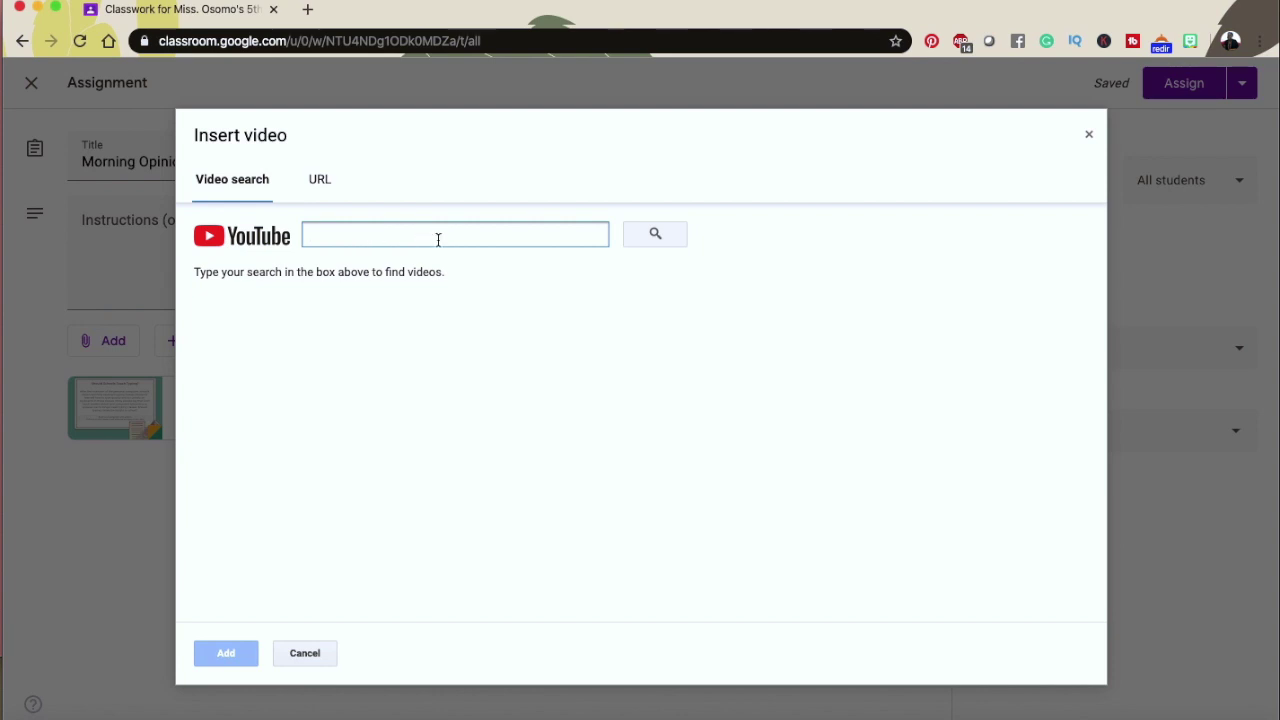
left_click(322, 181)
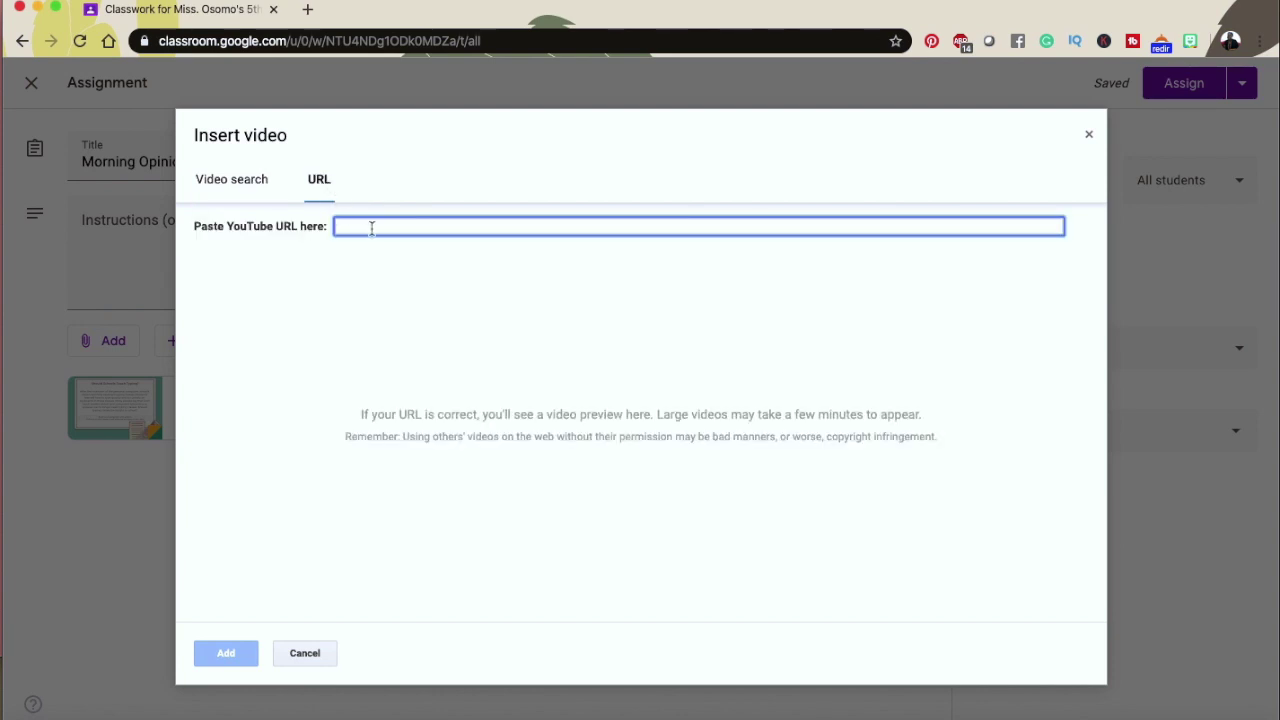
right_click(371, 227)
left_click(410, 341)
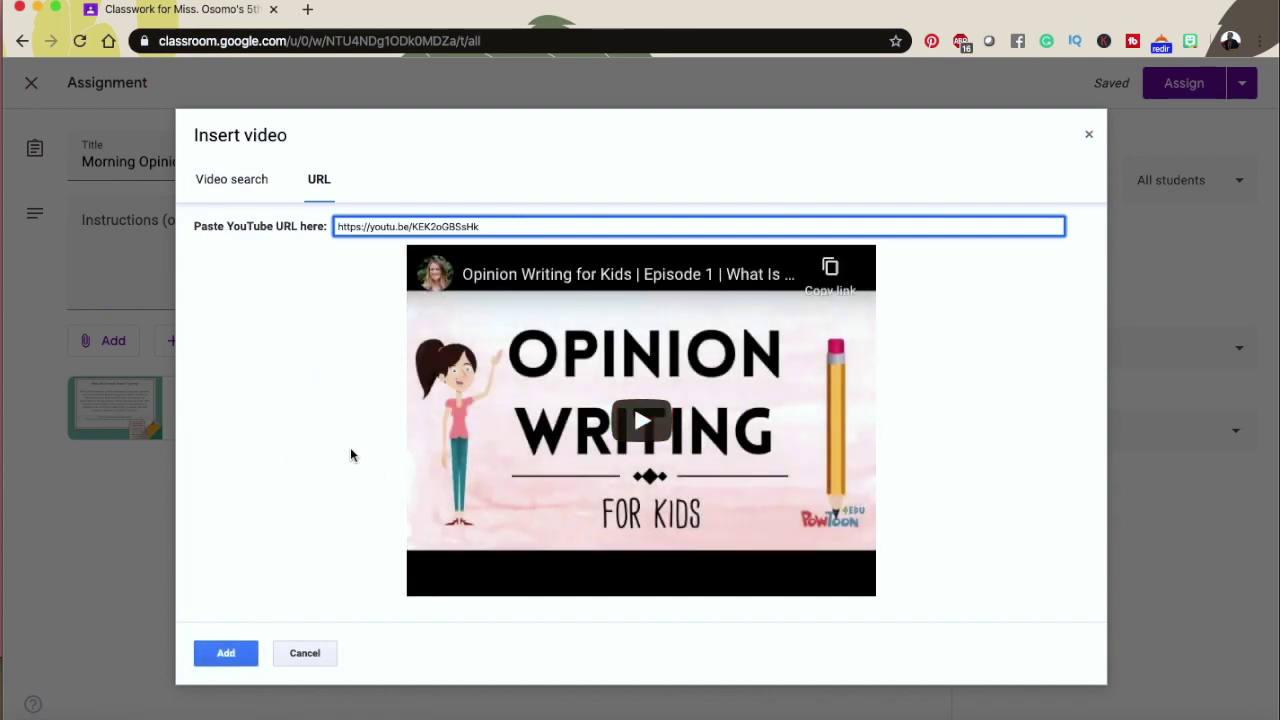
left_click(235, 665)
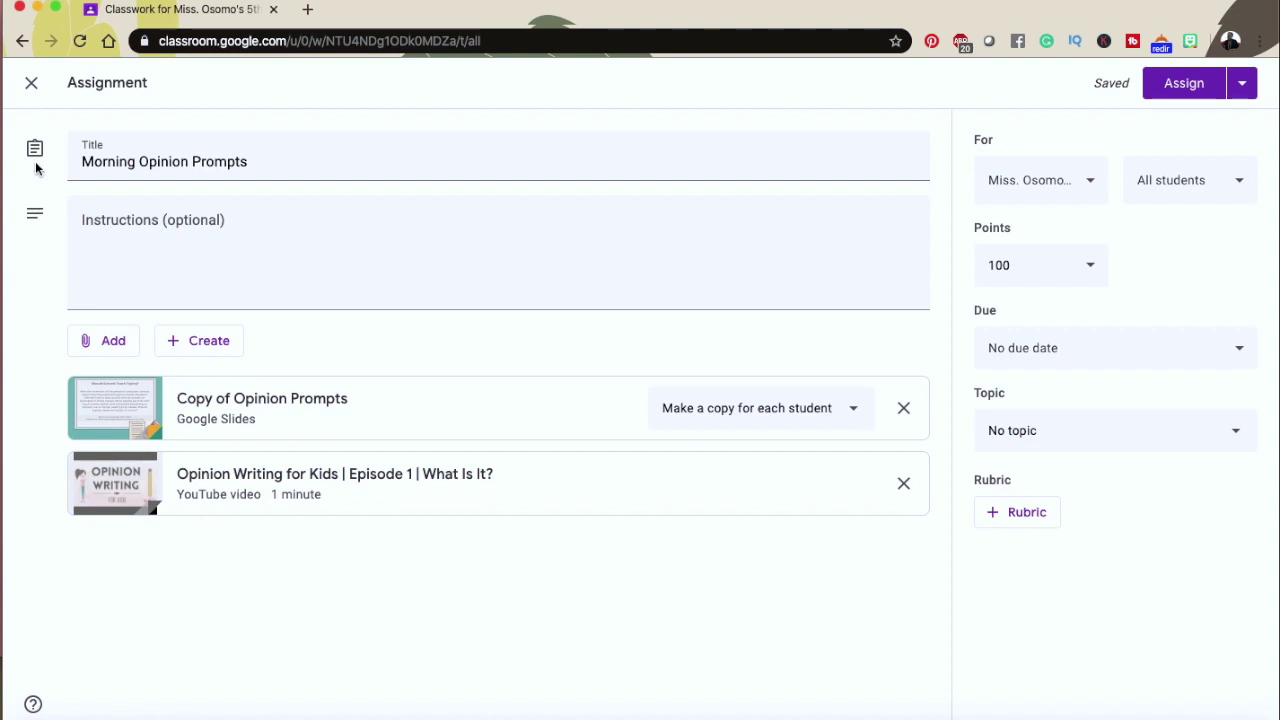
- Set the assignment's points to Ungraded, leaving the instructions empty
left_click(121, 221)
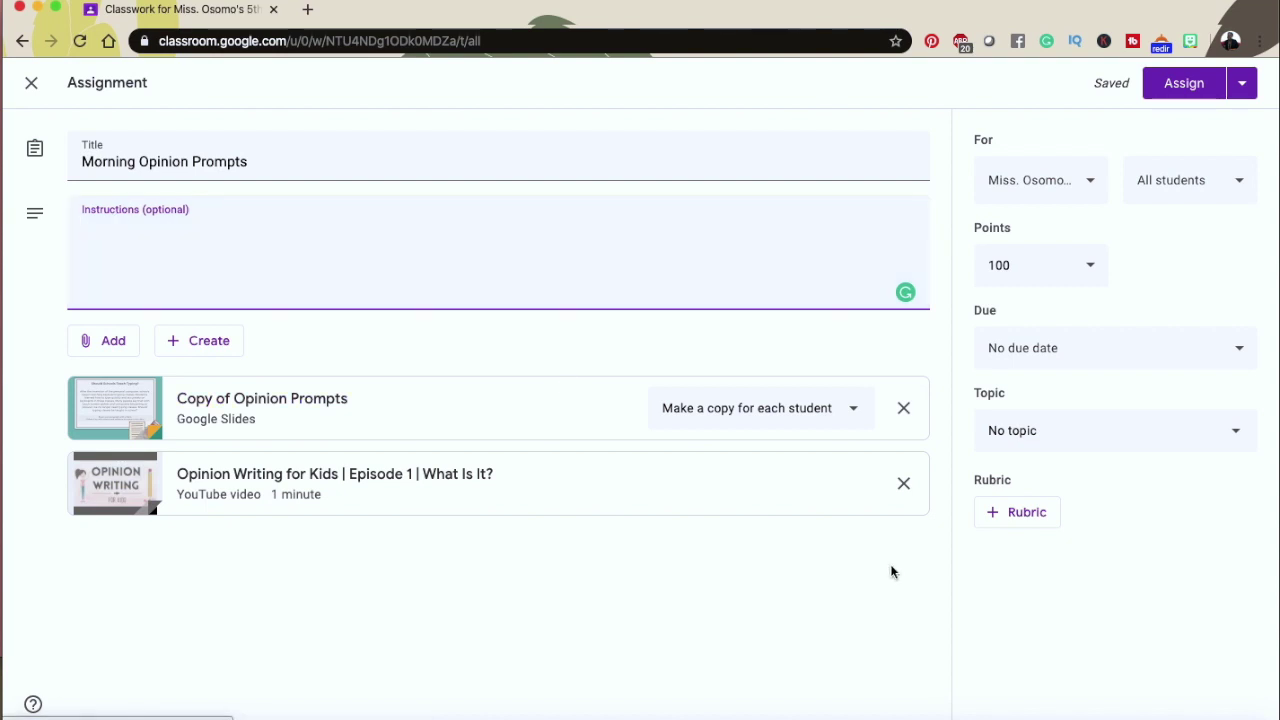
left_click(1063, 270)
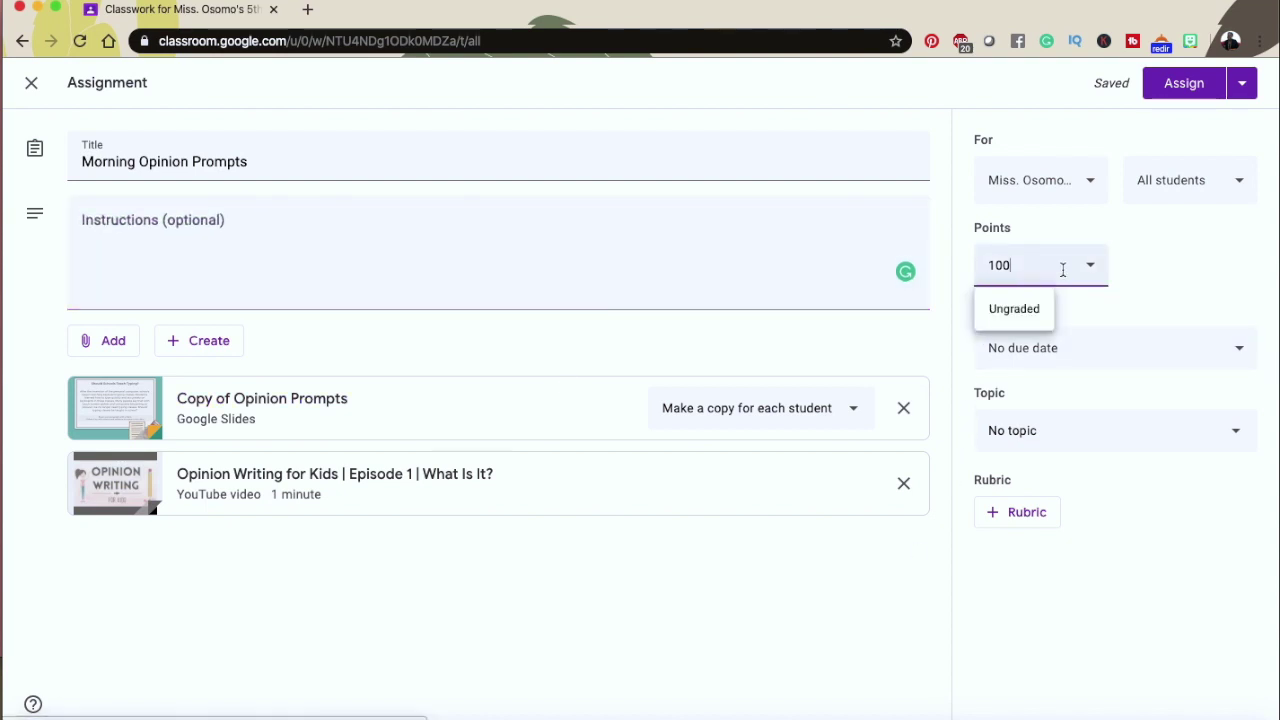
left_click(1025, 310)
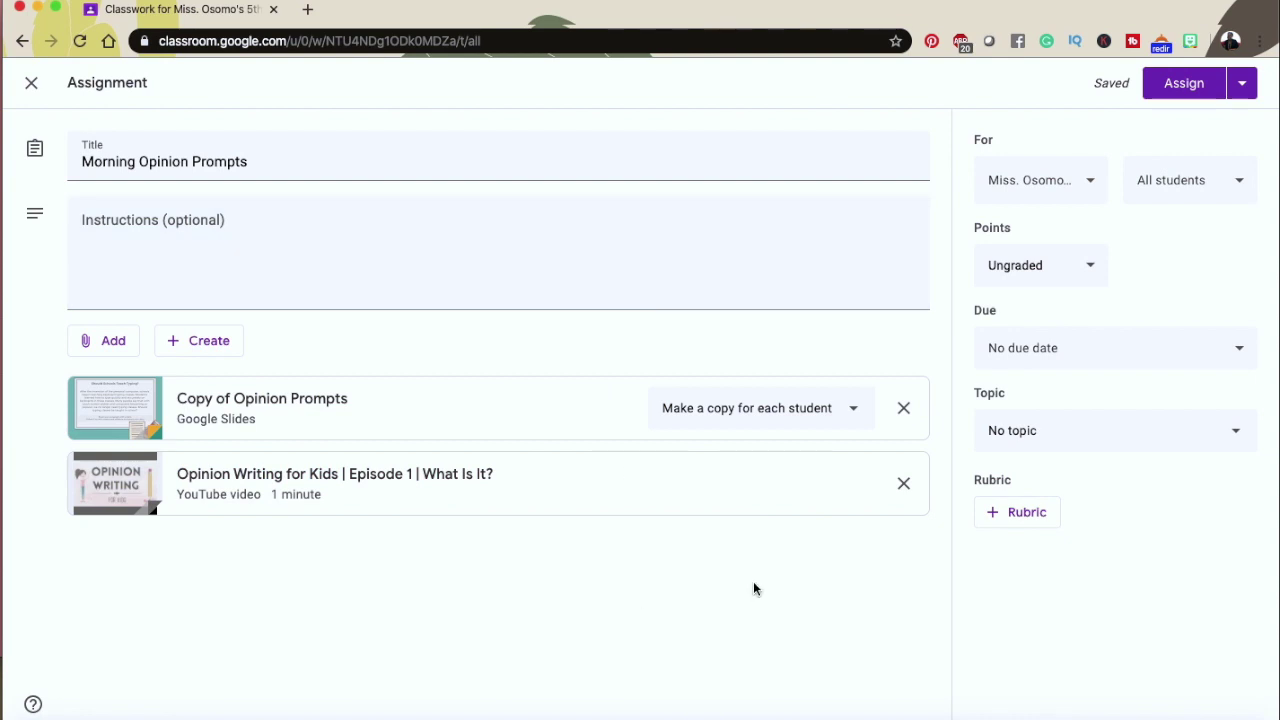
- Try a due date of Apr 1, 2020 on the assignment, and clear it again
left_click(1012, 363)
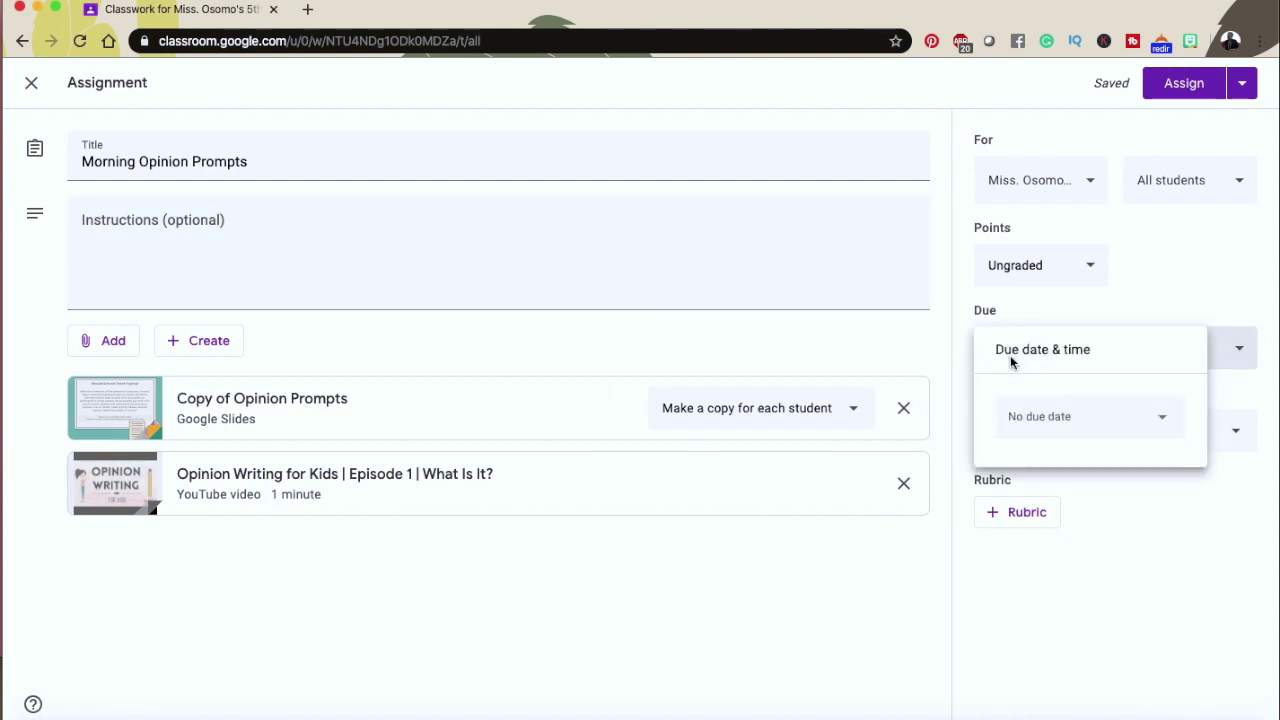
left_click(1046, 417)
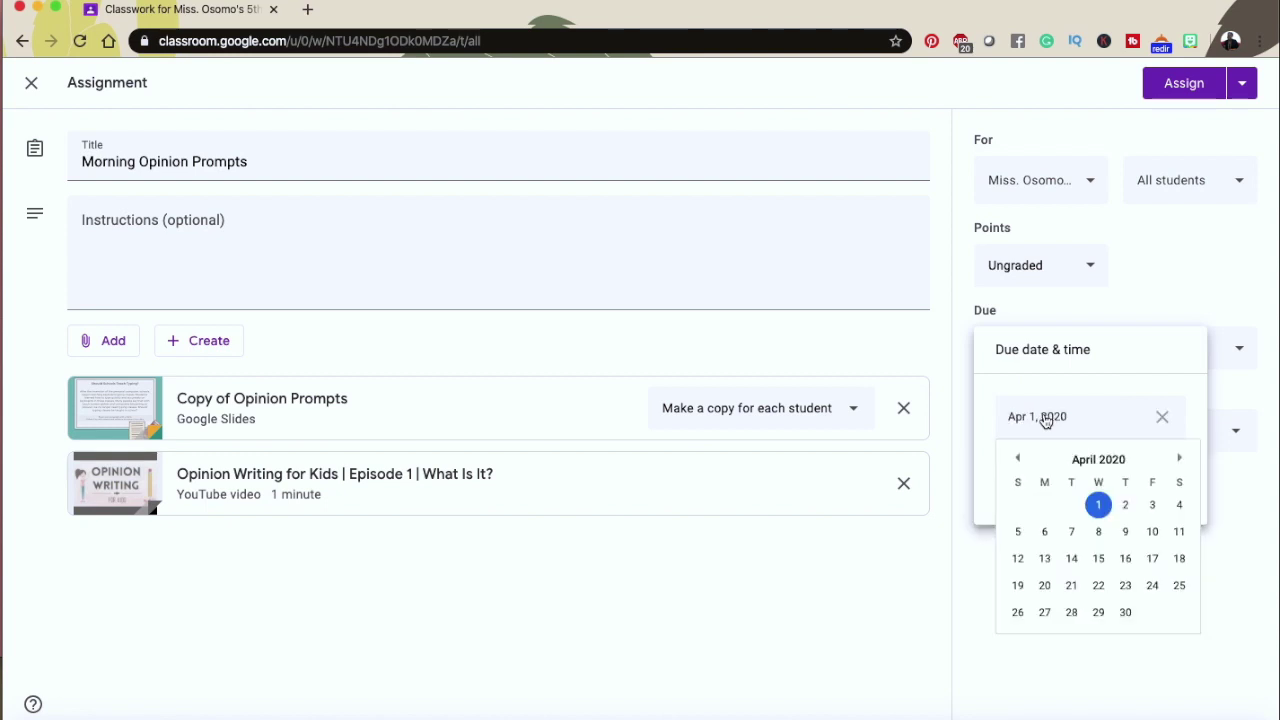
left_click(1162, 417)
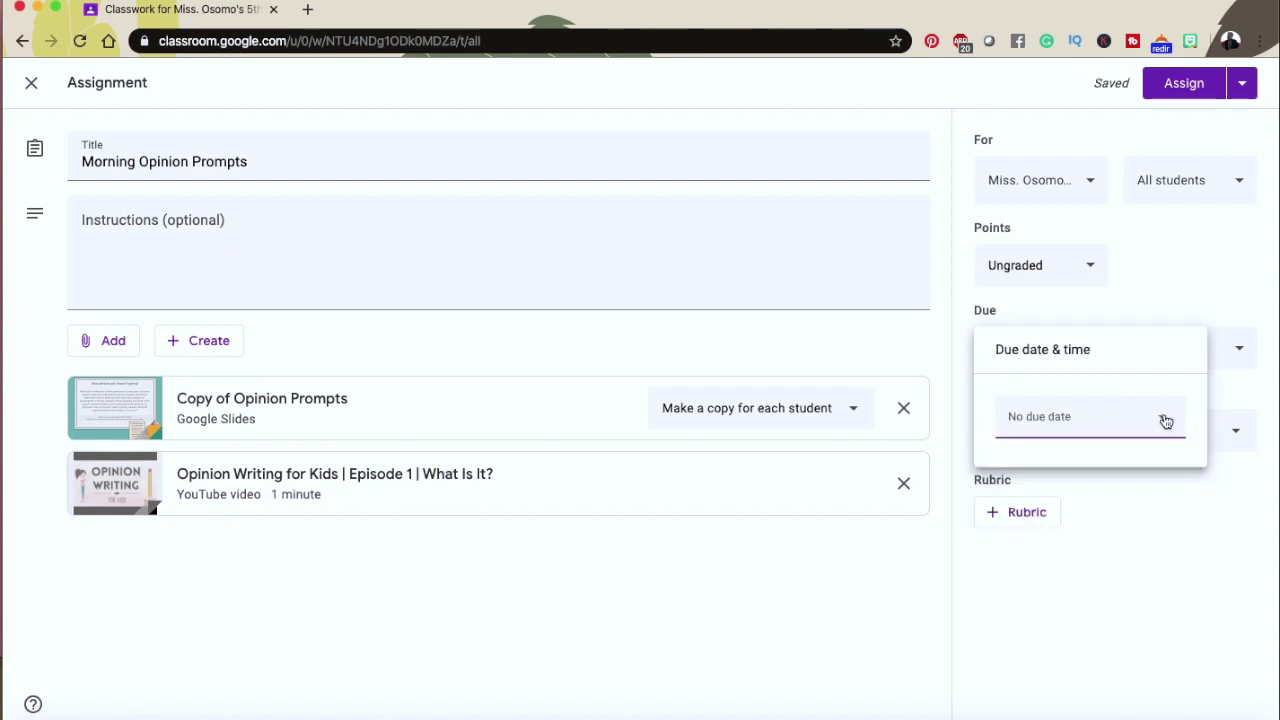
left_click(1165, 316)
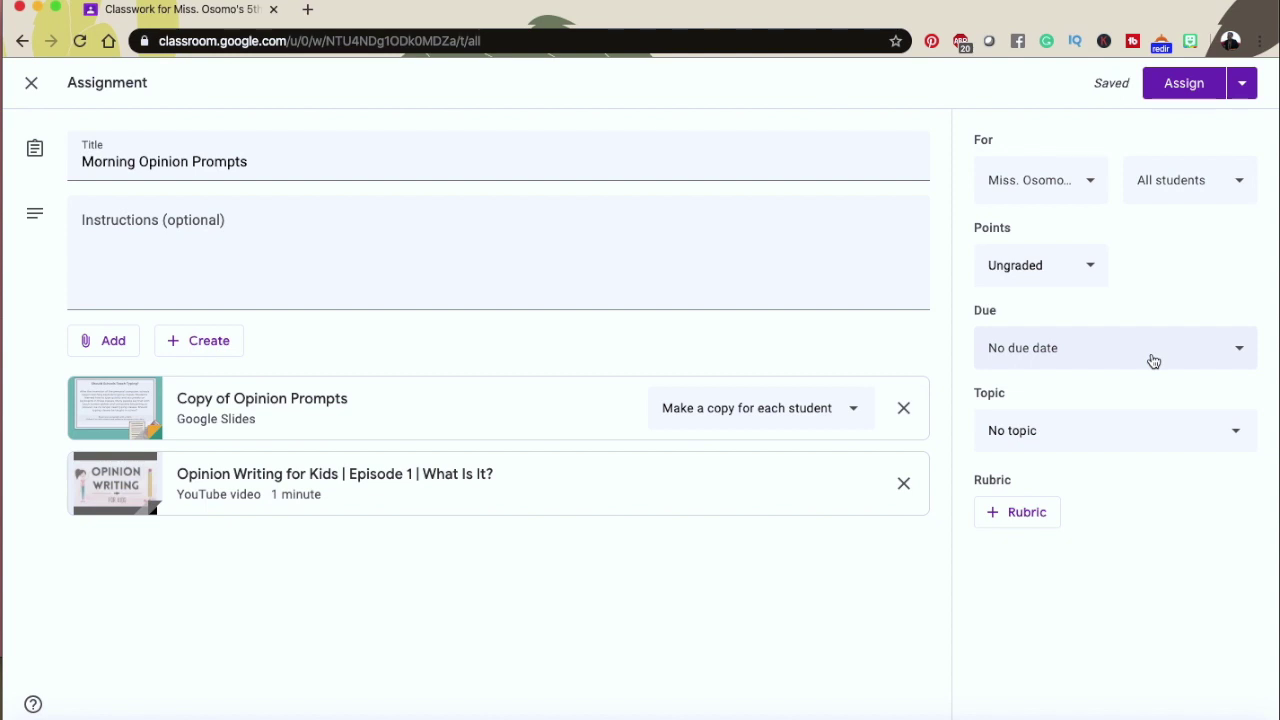
- Create the topic "Morning Prompts" for the assignment and assign it to all students
left_click(1172, 445)
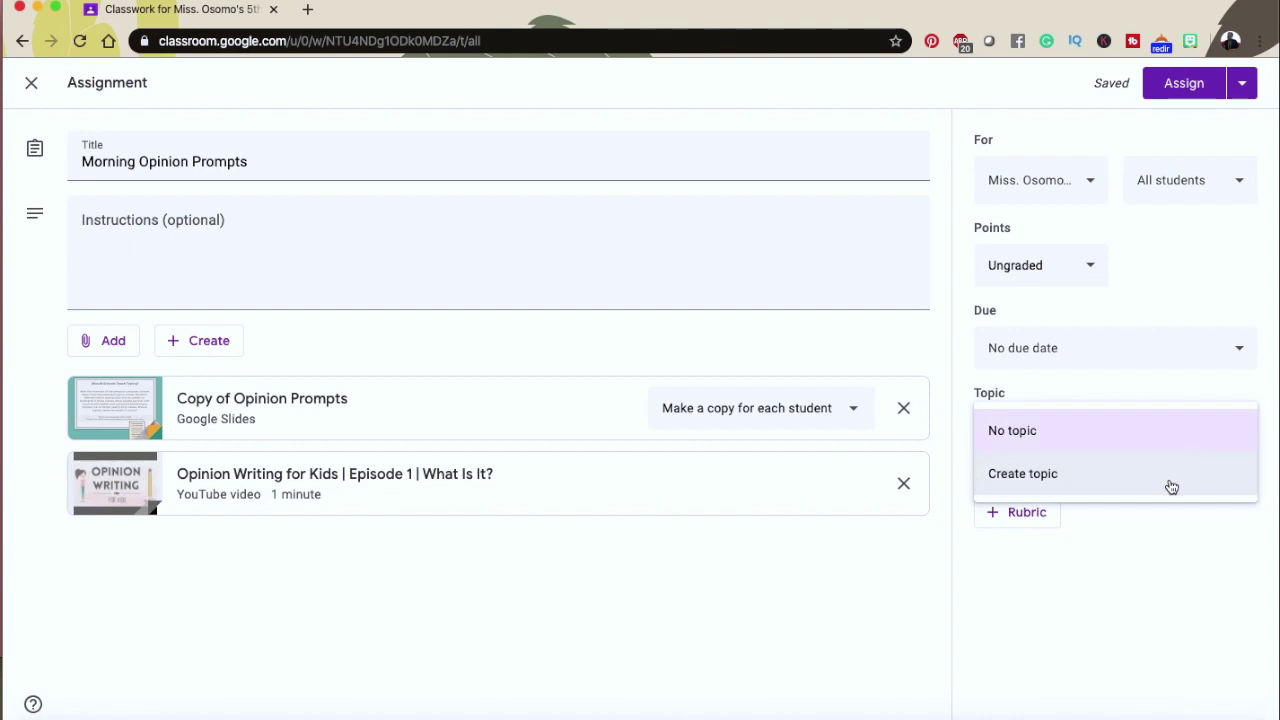
left_click(1169, 480)
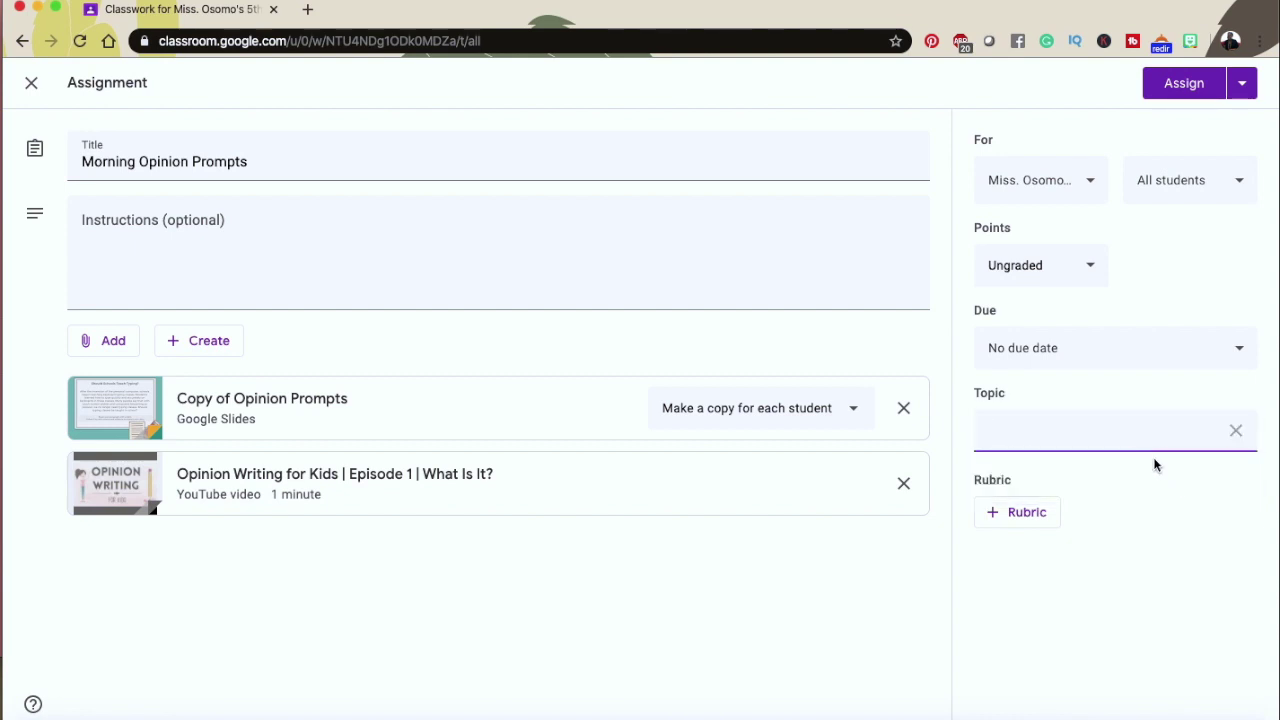
type("Morning Prompts")
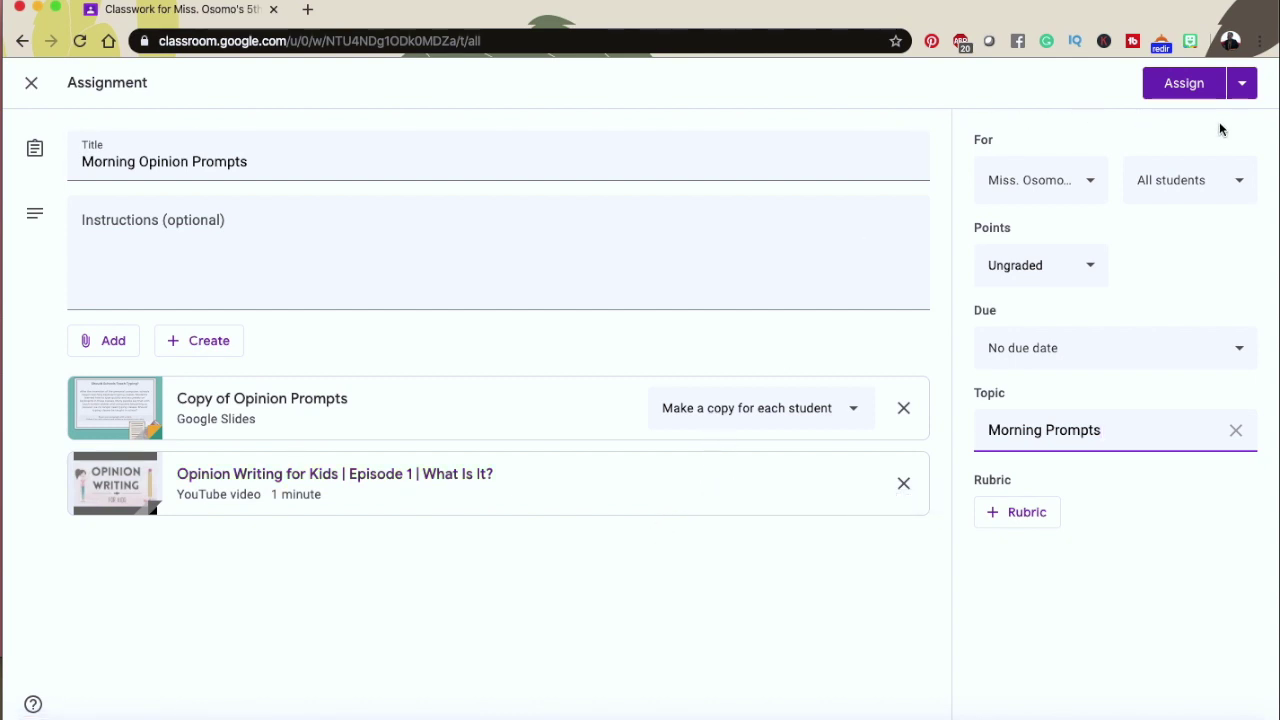
left_click(1245, 81)
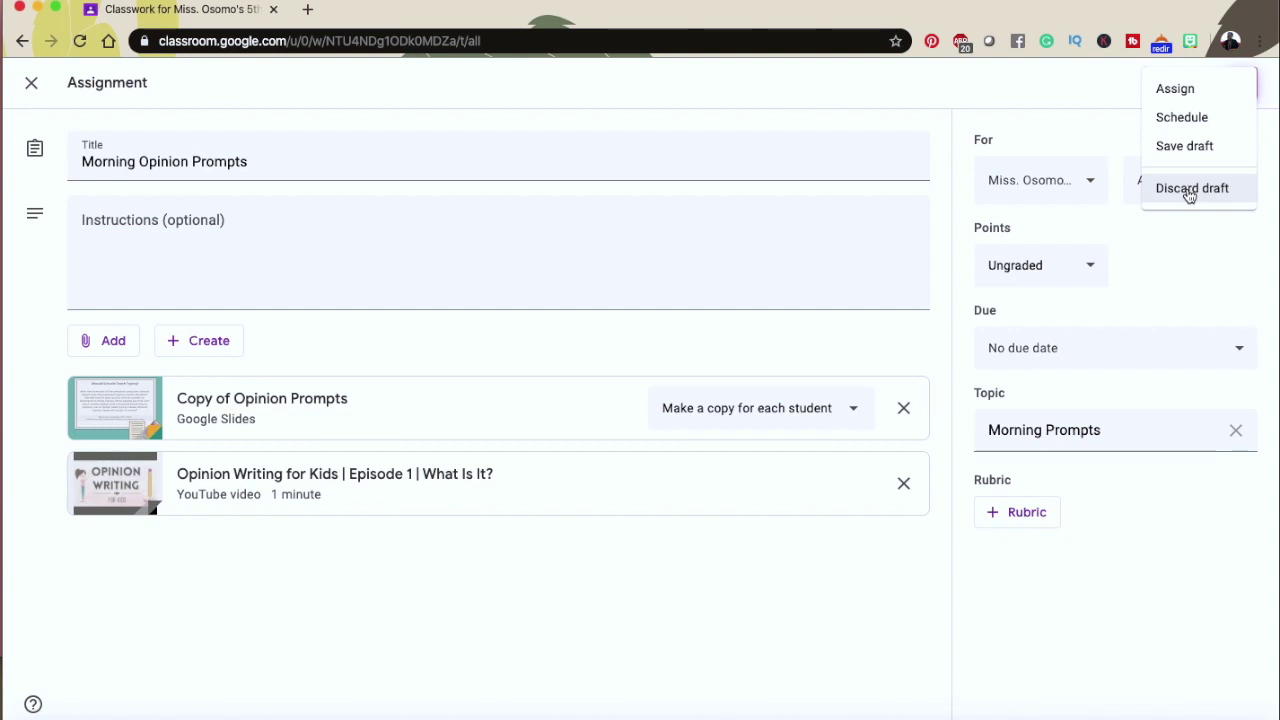
left_click(1185, 90)
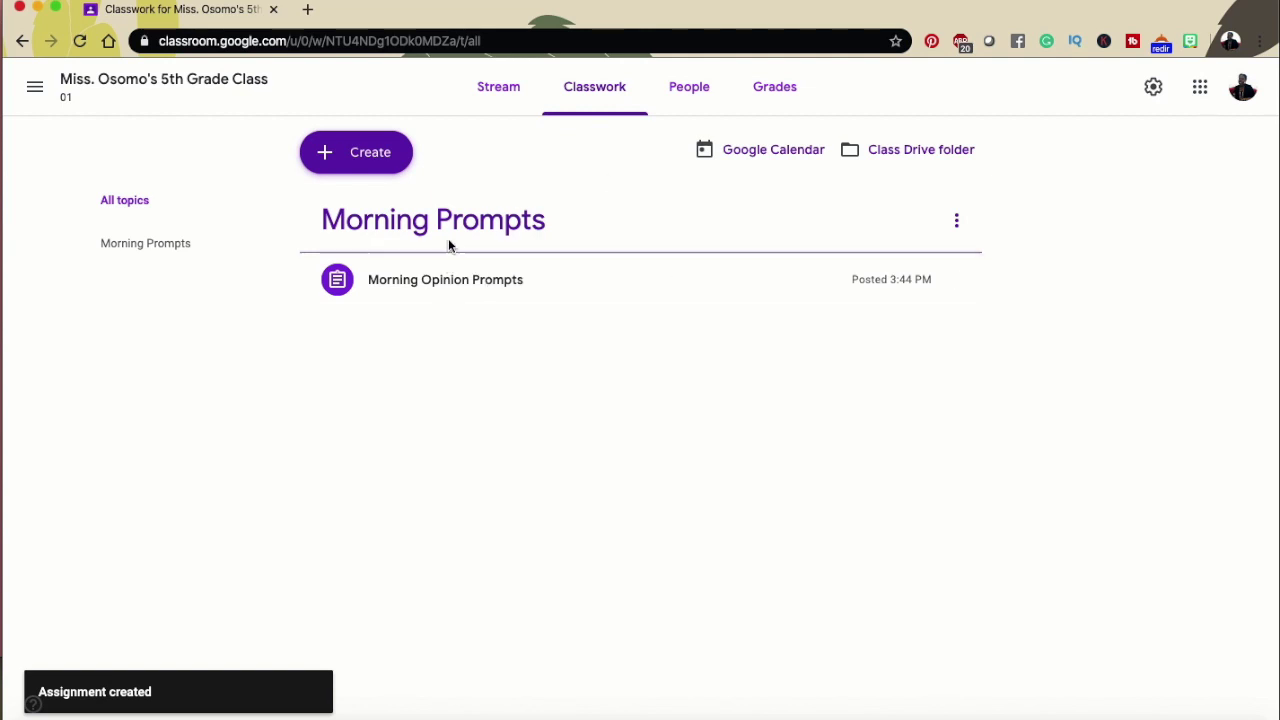
- Open the posted Morning Opinion Prompts assignment and review its student work and instructions
left_click(524, 296)
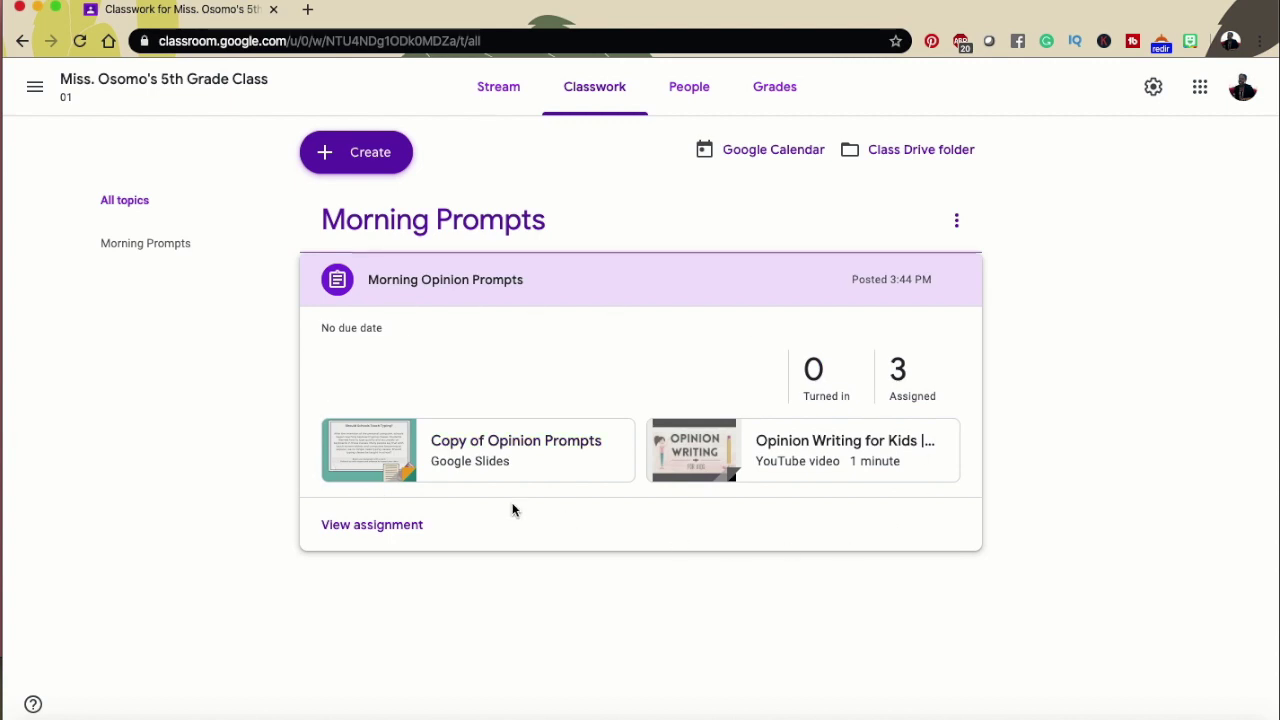
left_click(390, 527)
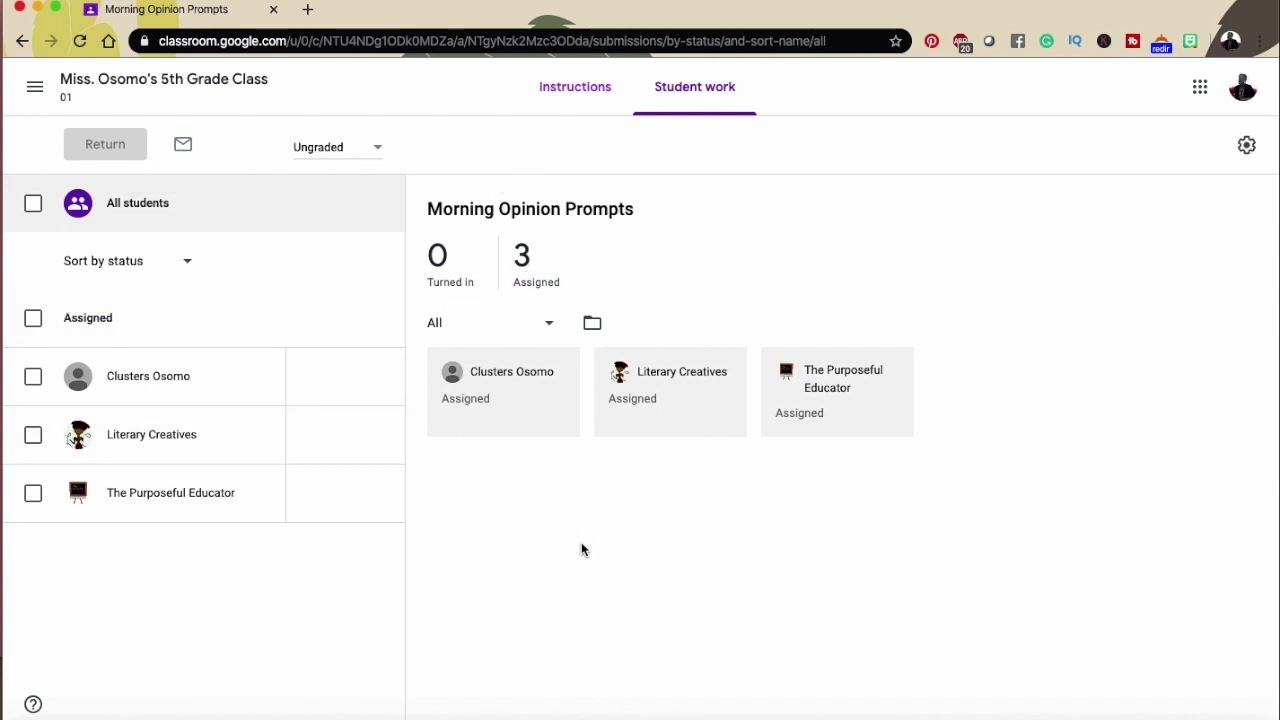
left_click(583, 92)
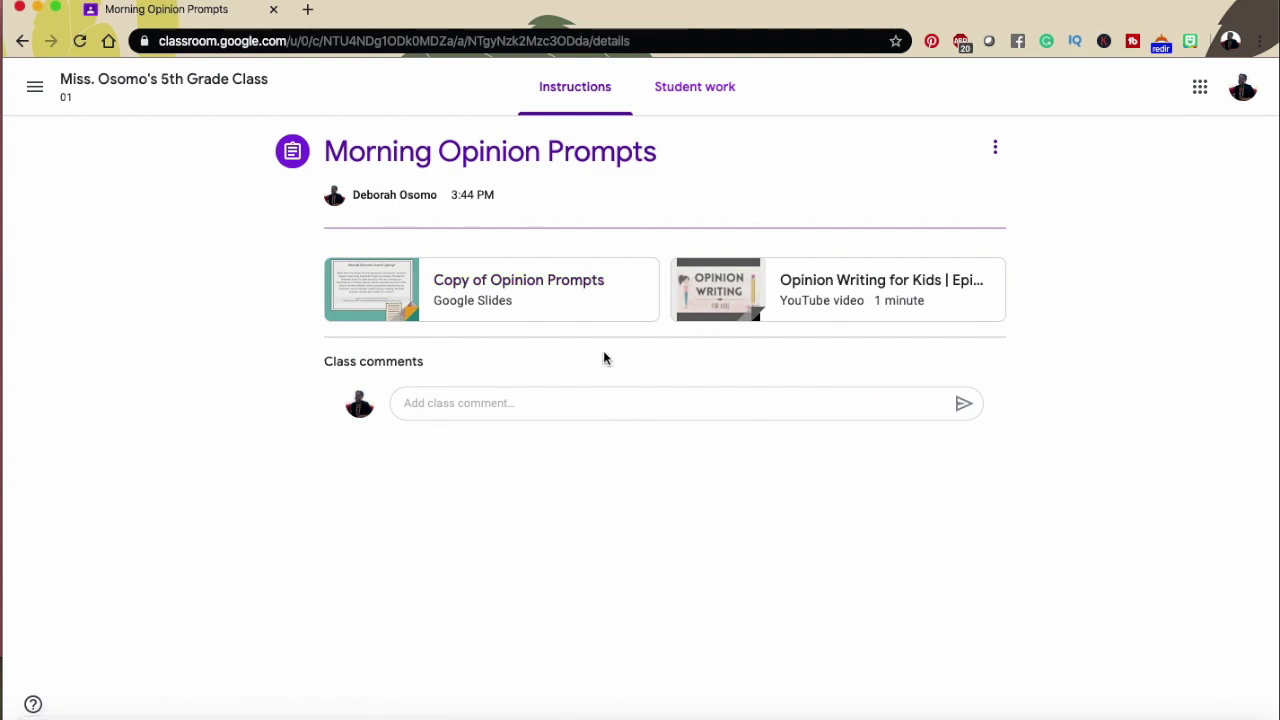
- Post the class comment "Goodluck!" on the Morning Opinion Prompts assignment
left_click(662, 405)
type("Goodlu")
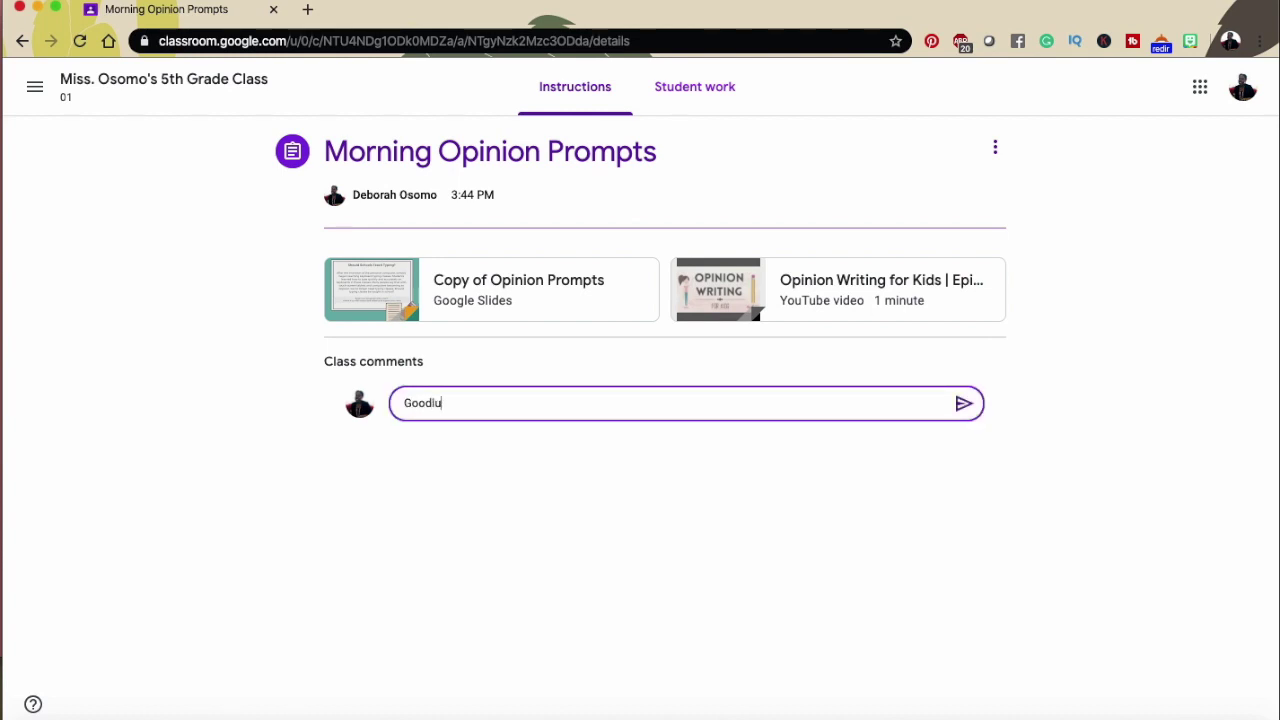
type("ck!")
key("Return")
left_click(964, 419)
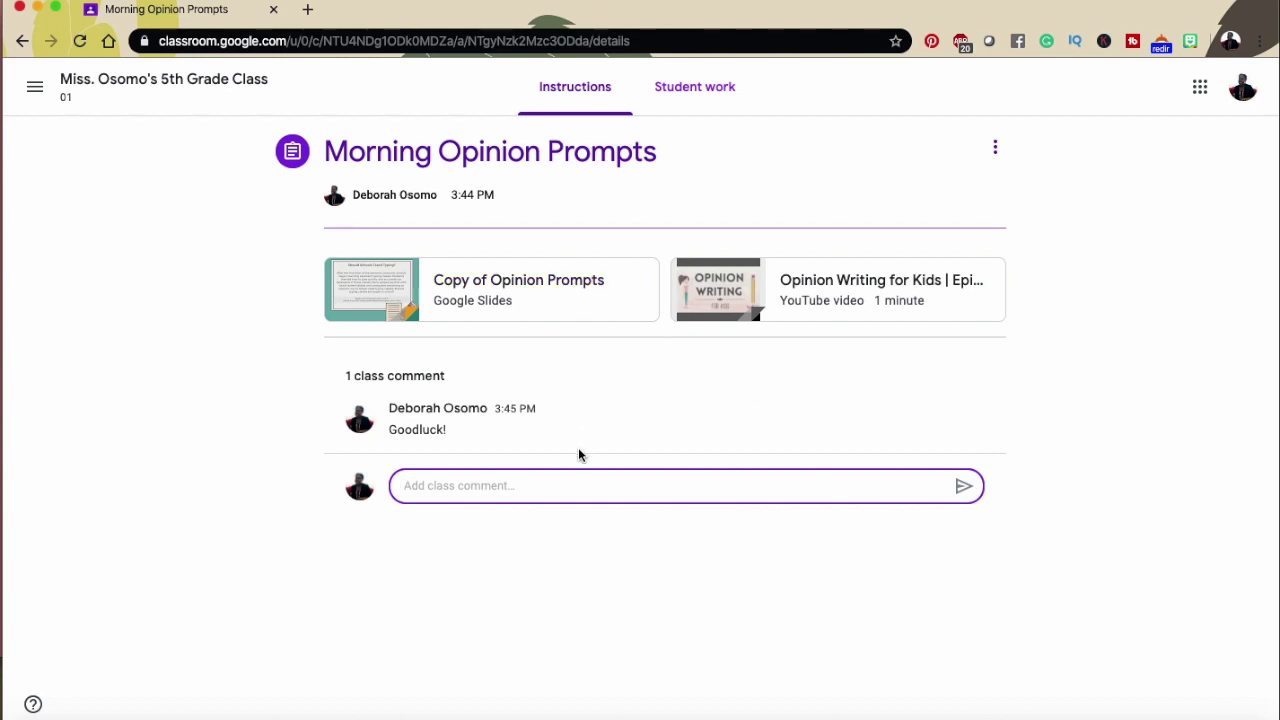
- Return to the stream of the 5th Grade Class, section 01, and review the assignment post, its comment and the earlier announcement
left_click(35, 92)
left_click(148, 426)
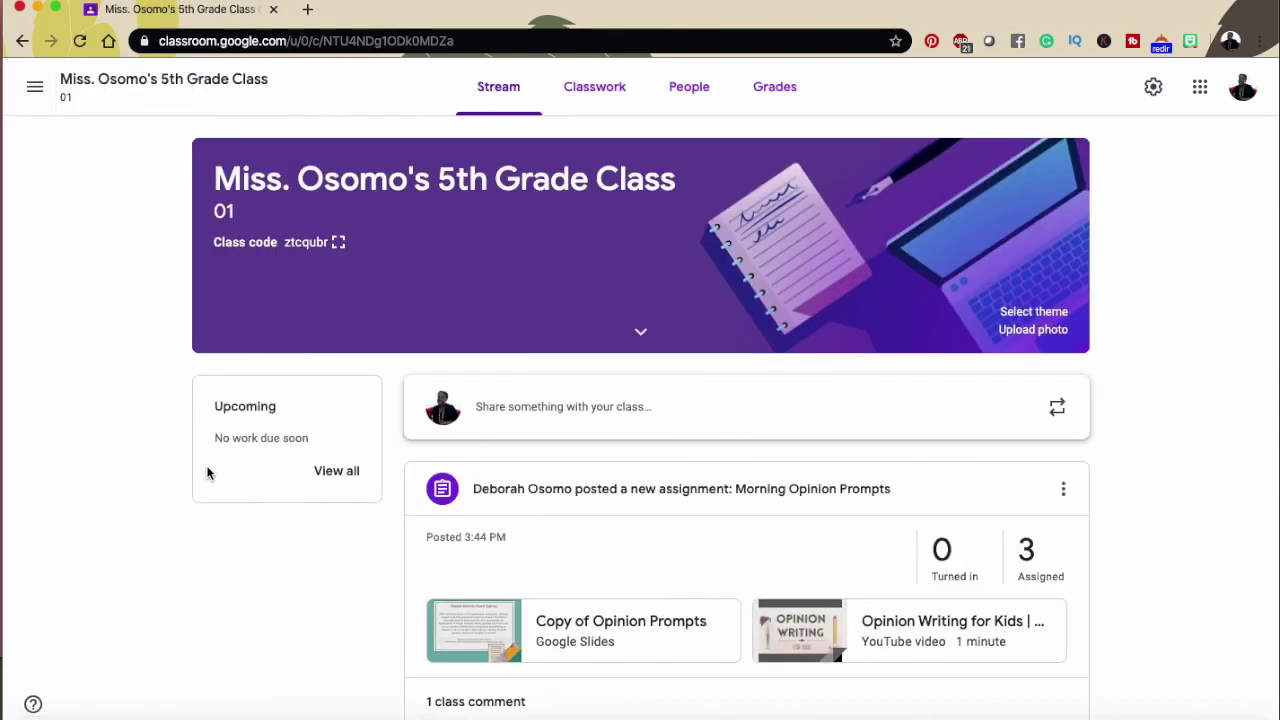
scroll(209, 561, "down", 5)
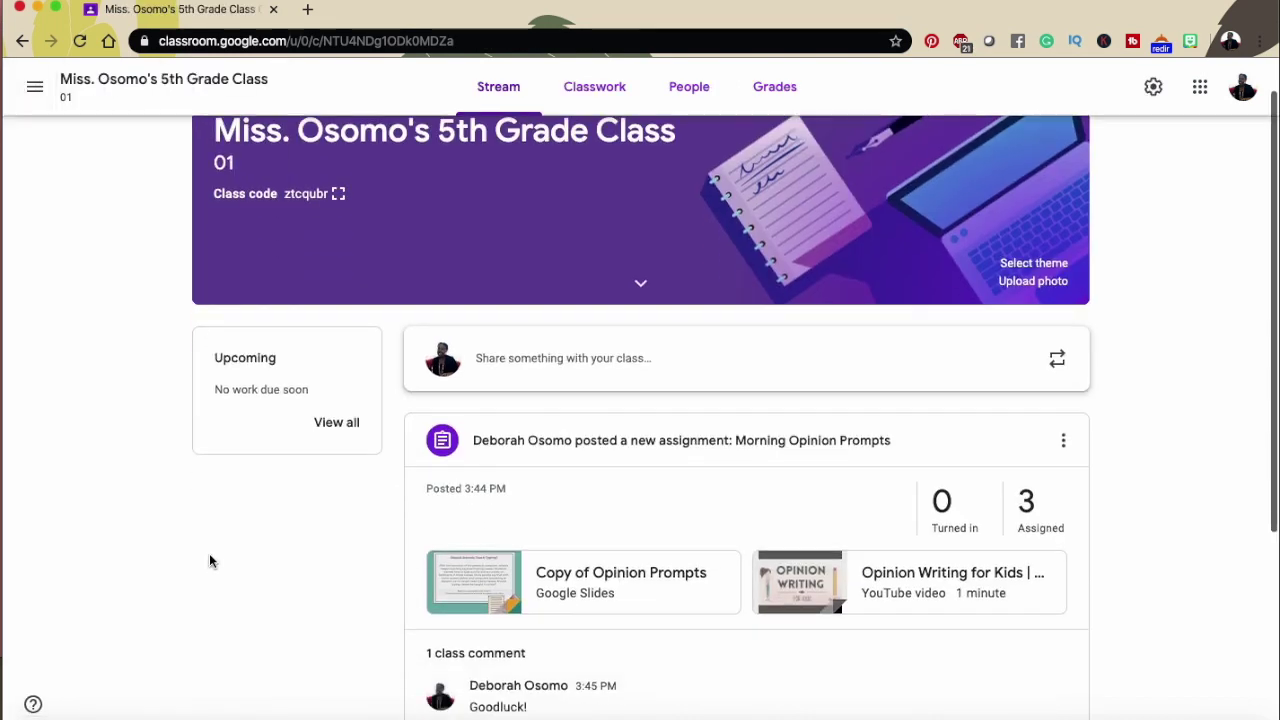
scroll(253, 500, "down", 1)
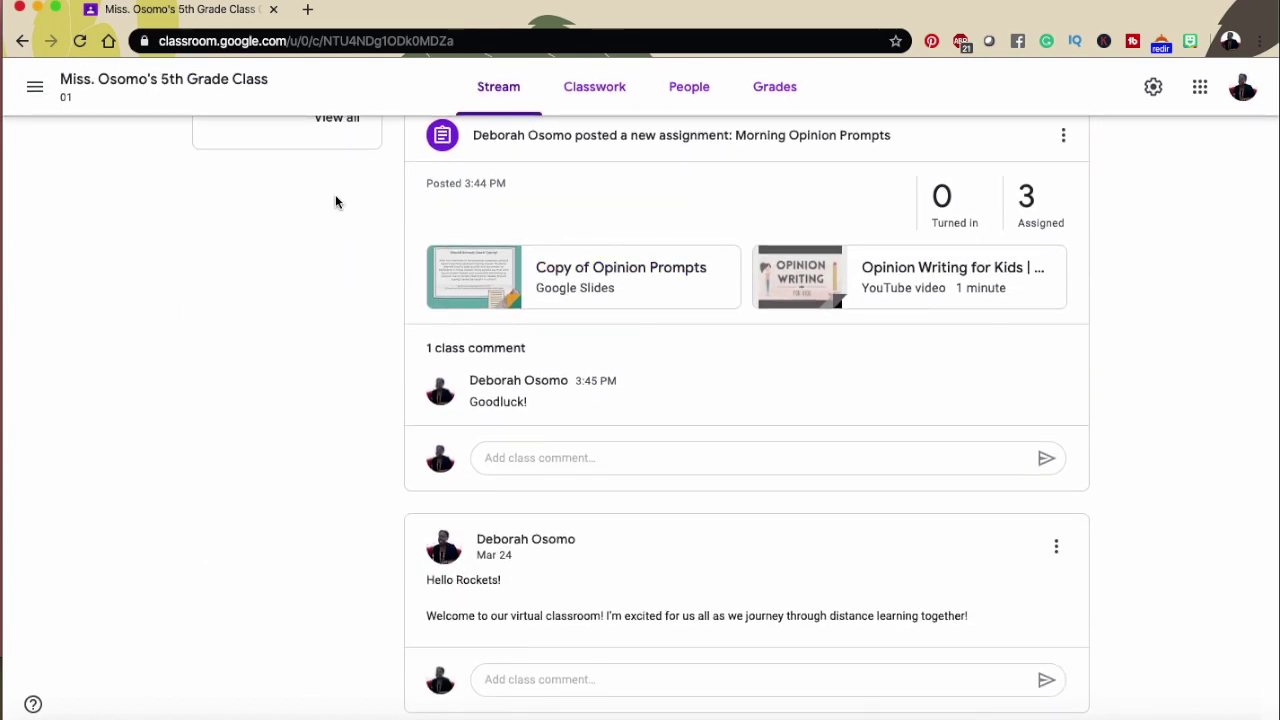
scroll(332, 456, "up", 3)
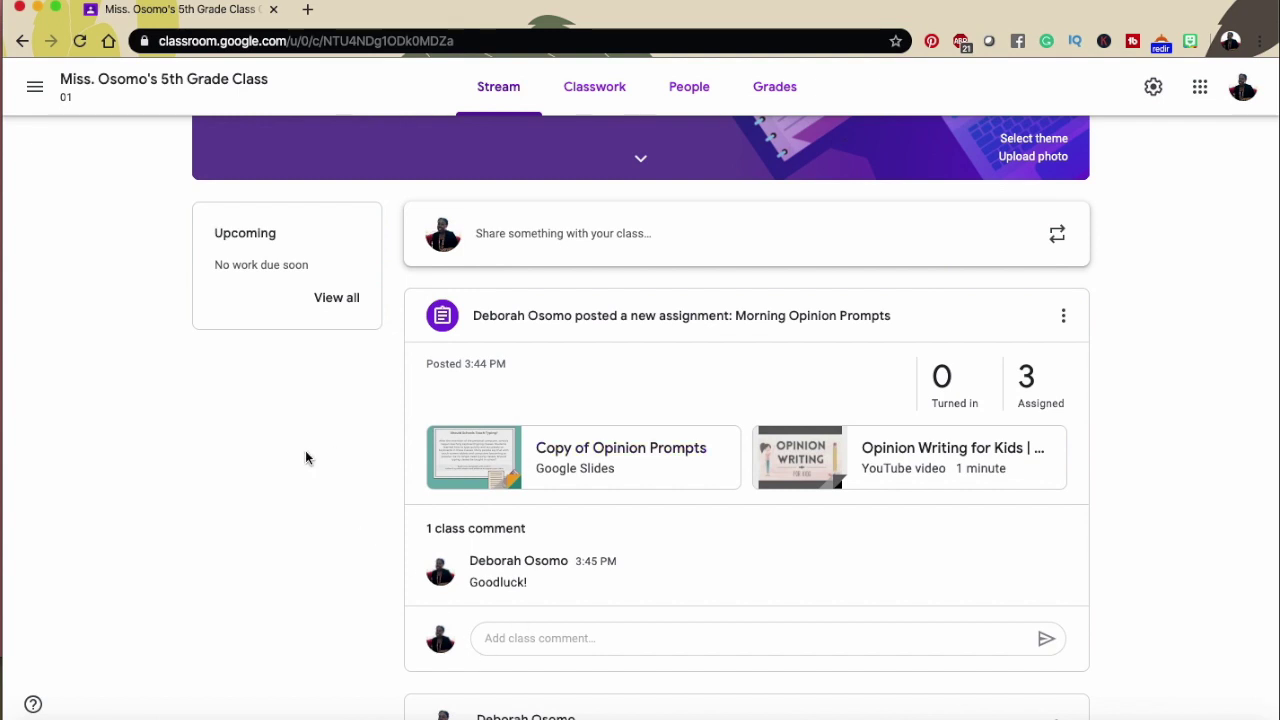
scroll(305, 457, "up", 3)
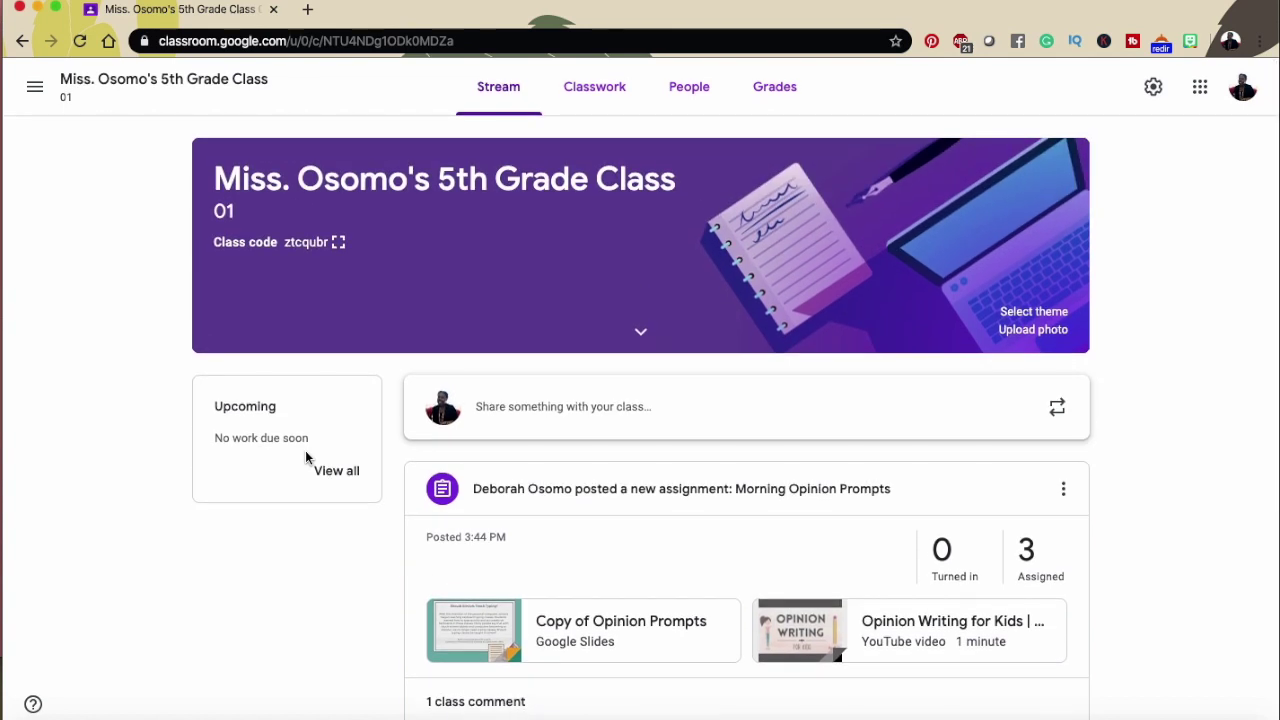
scroll(305, 452, "down", 2)
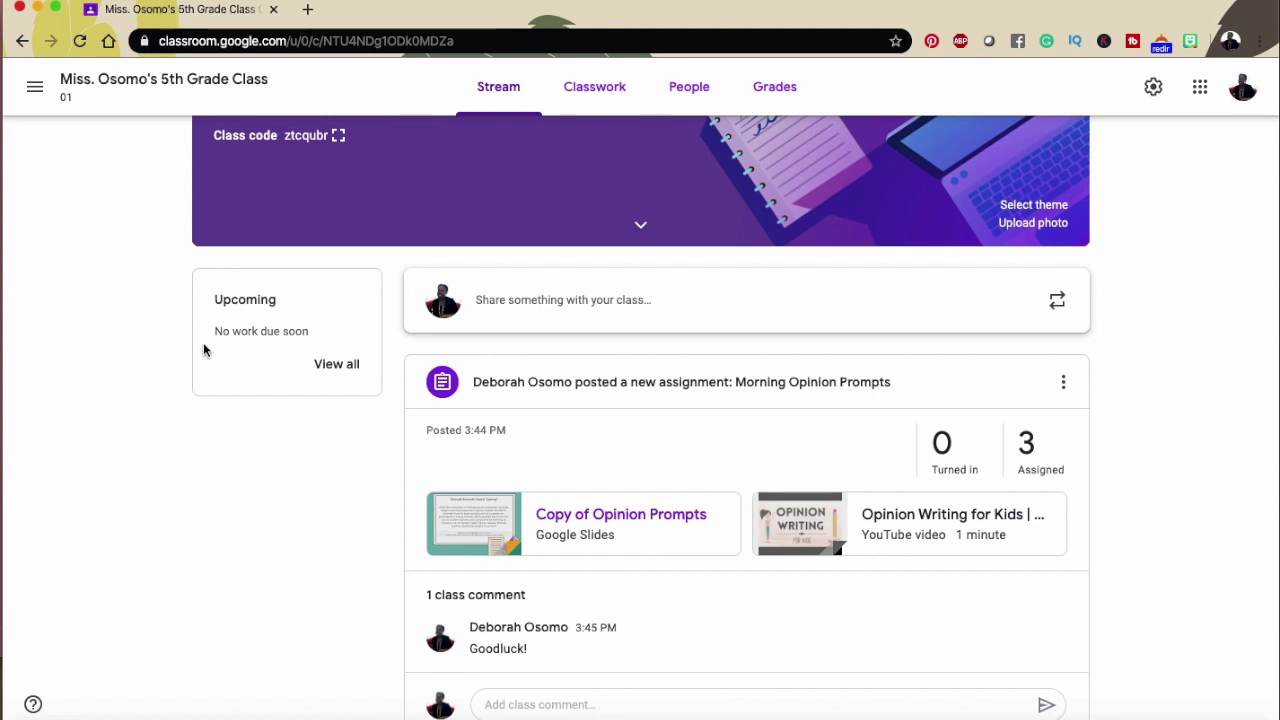
- Open the To-do list for all classes and look through the work to review, its options and the reviewed work
left_click(35, 90)
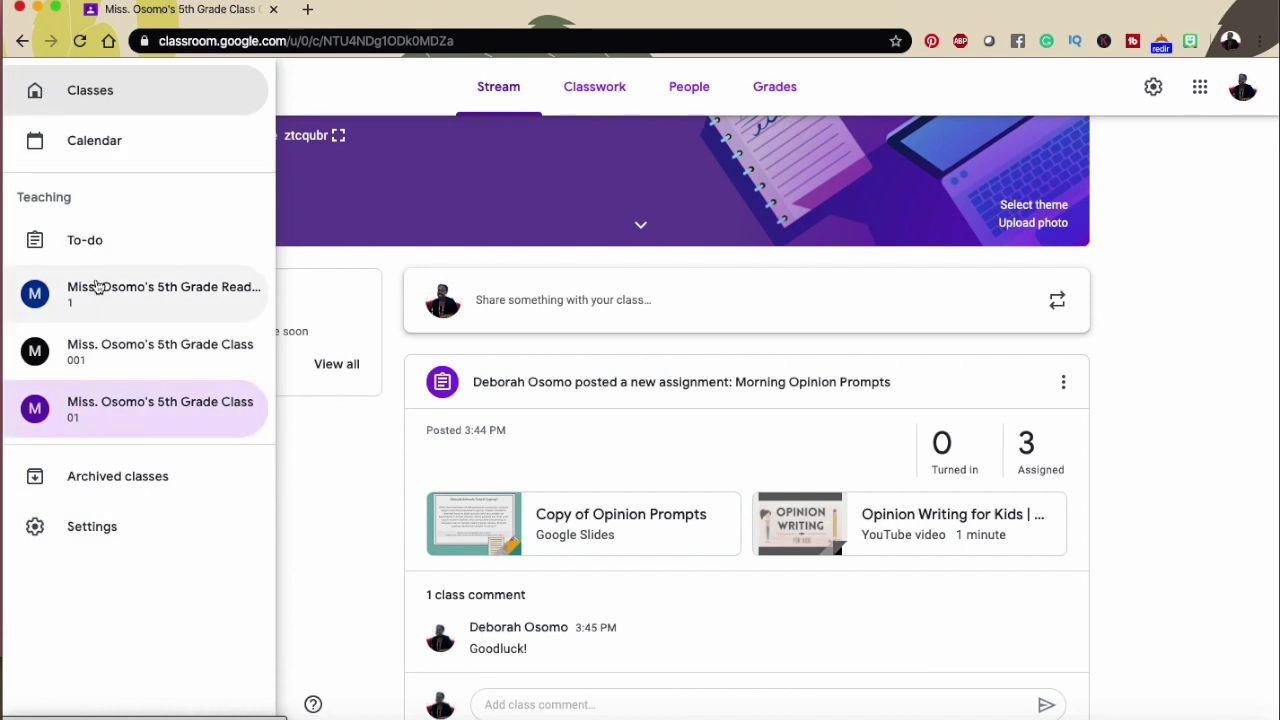
left_click(99, 243)
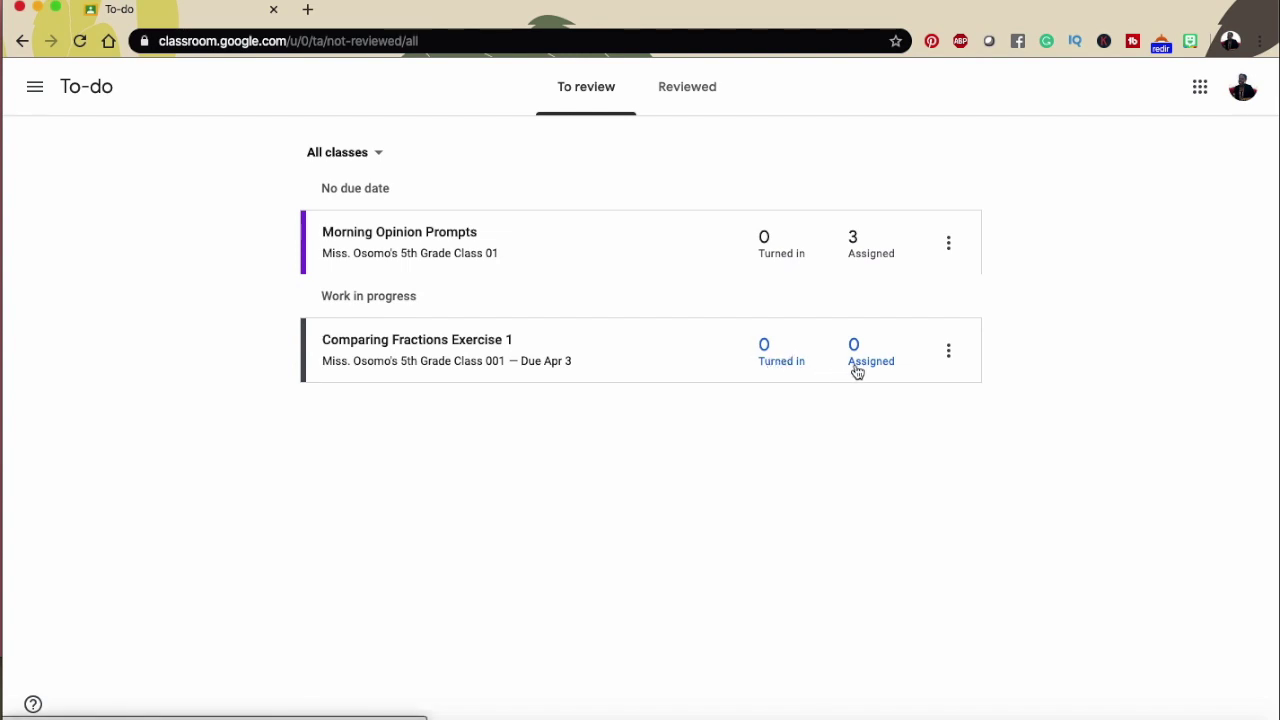
left_click(949, 357)
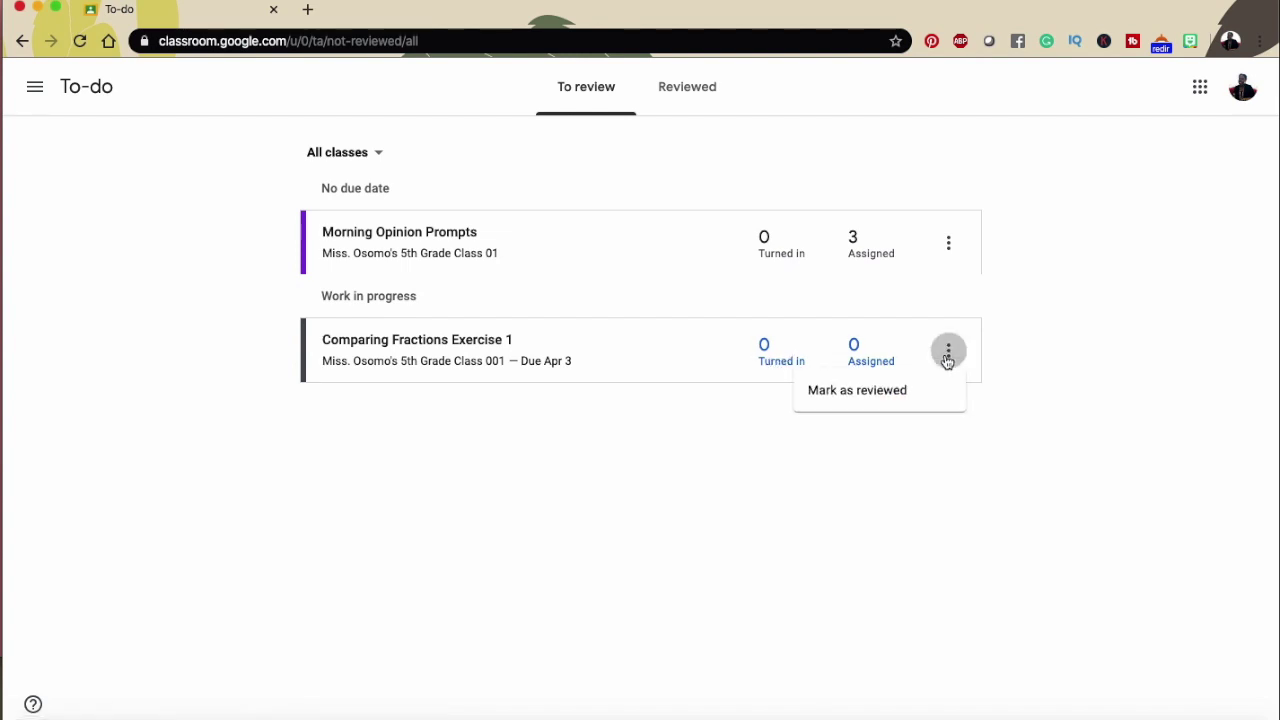
left_click(948, 361)
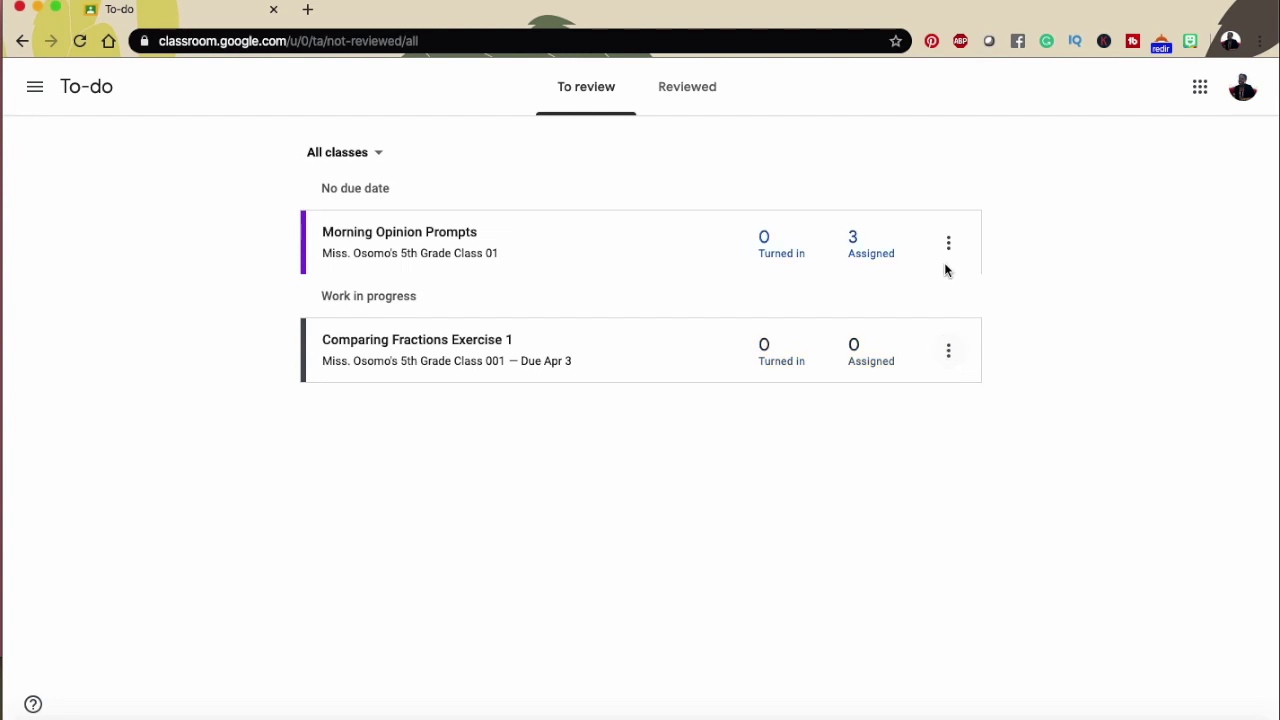
left_click(677, 86)
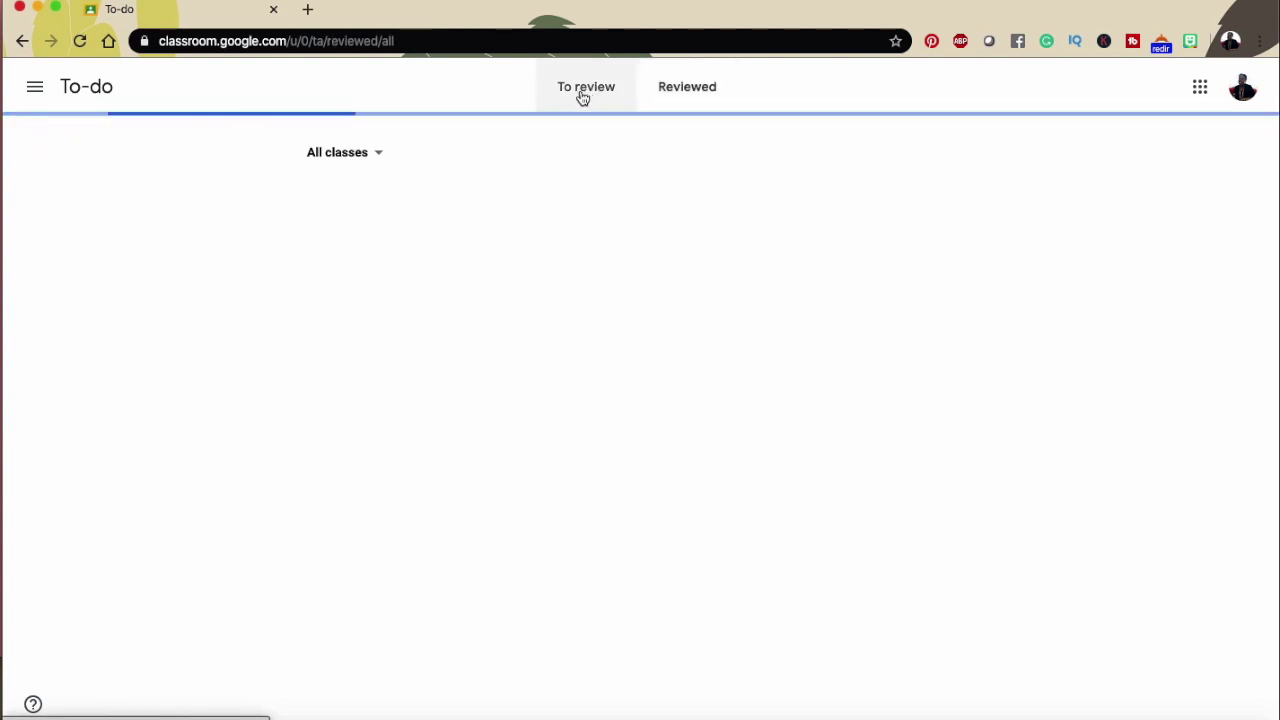
left_click(583, 93)
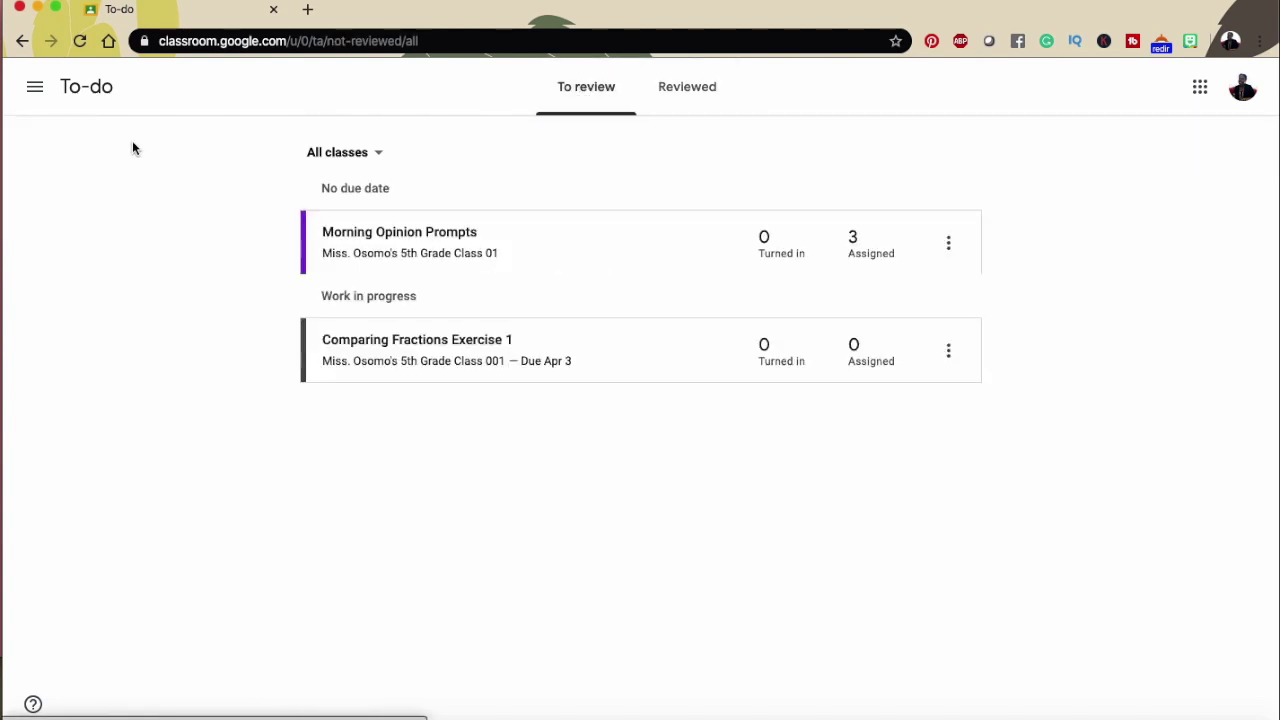
- Open the general Classroom settings, review the profile and notification options, and toggle notifications for comments on your posts off and back on
left_click(37, 92)
left_click(92, 530)
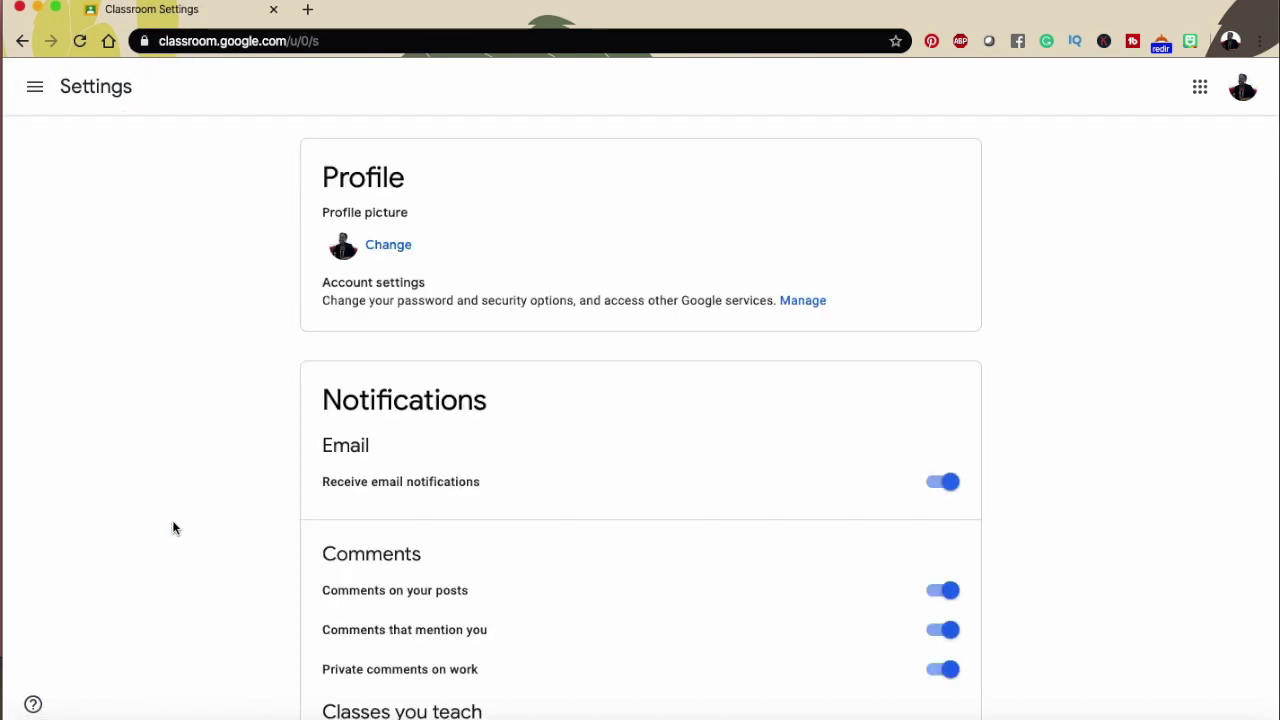
scroll(172, 527, "down", 2)
scroll(172, 527, "down", 5)
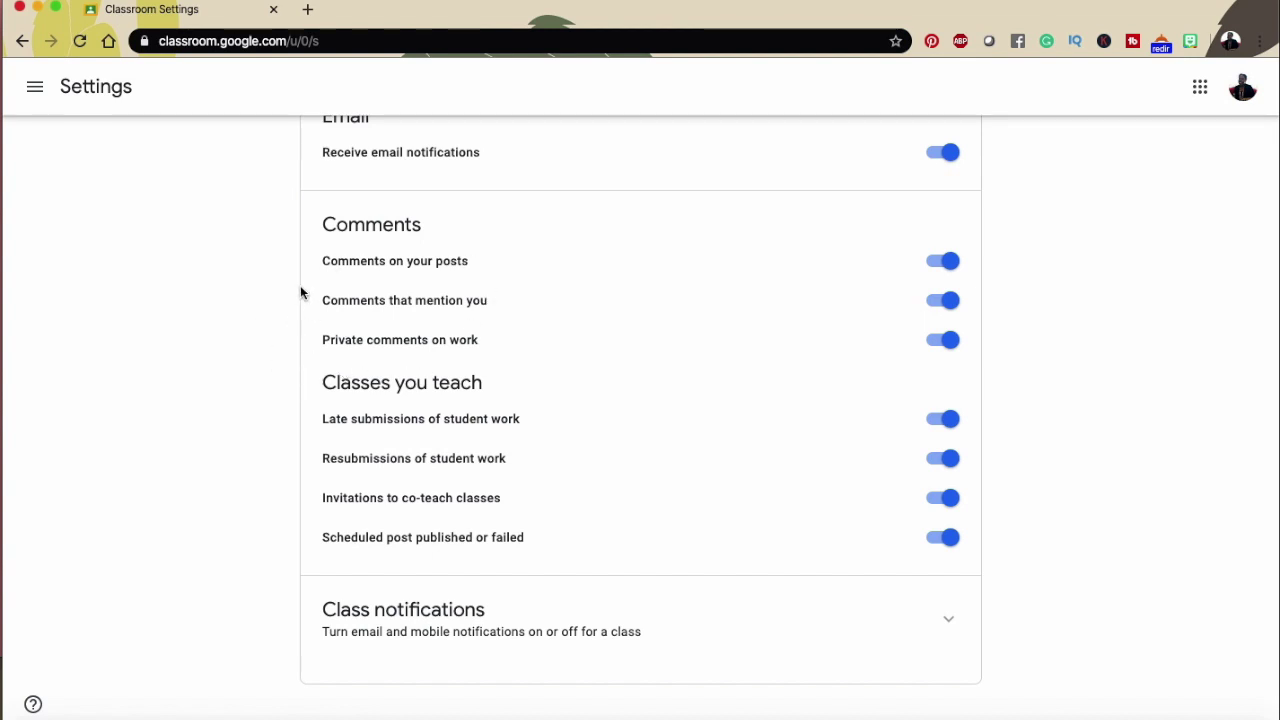
left_click(947, 264)
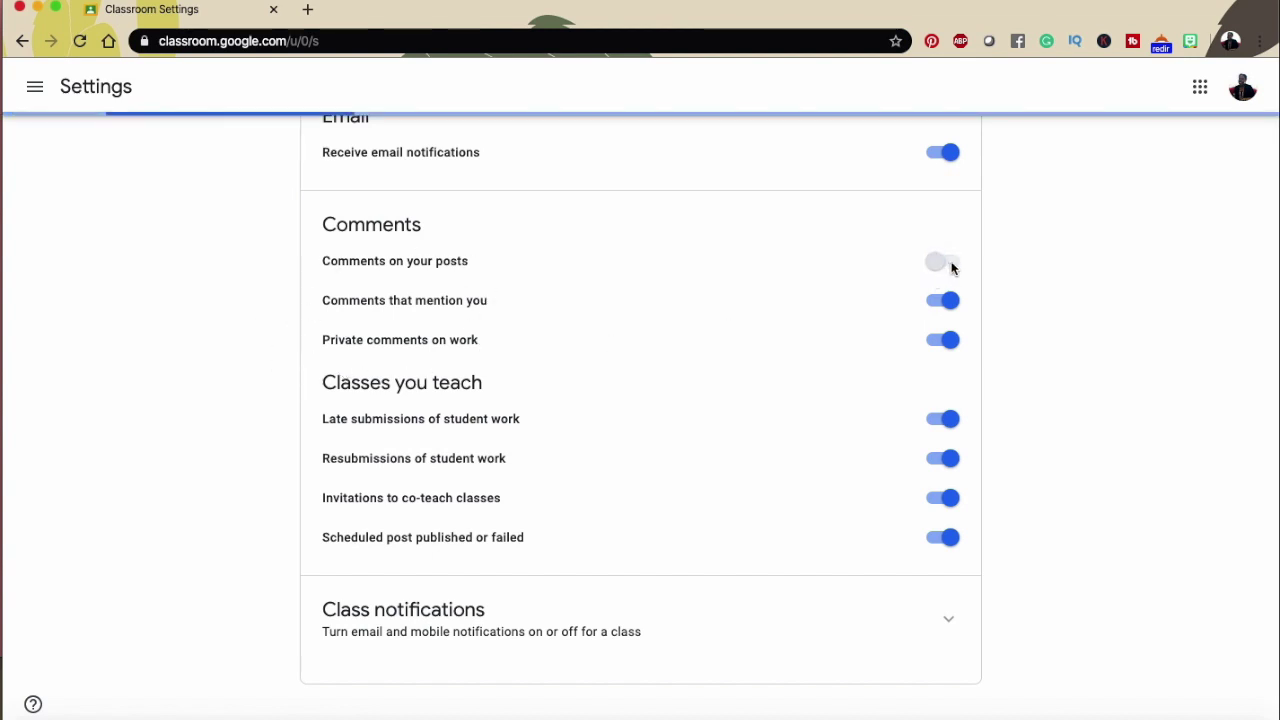
left_click(948, 264)
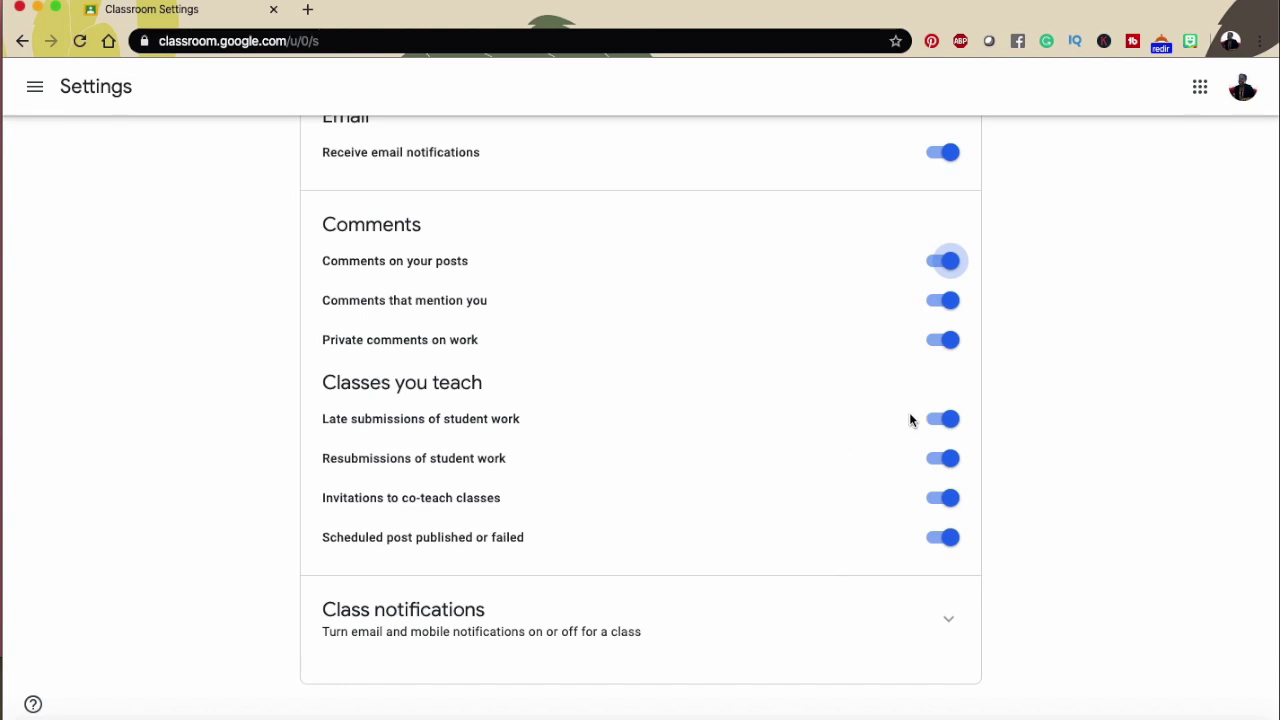
scroll(910, 419, "up", 5)
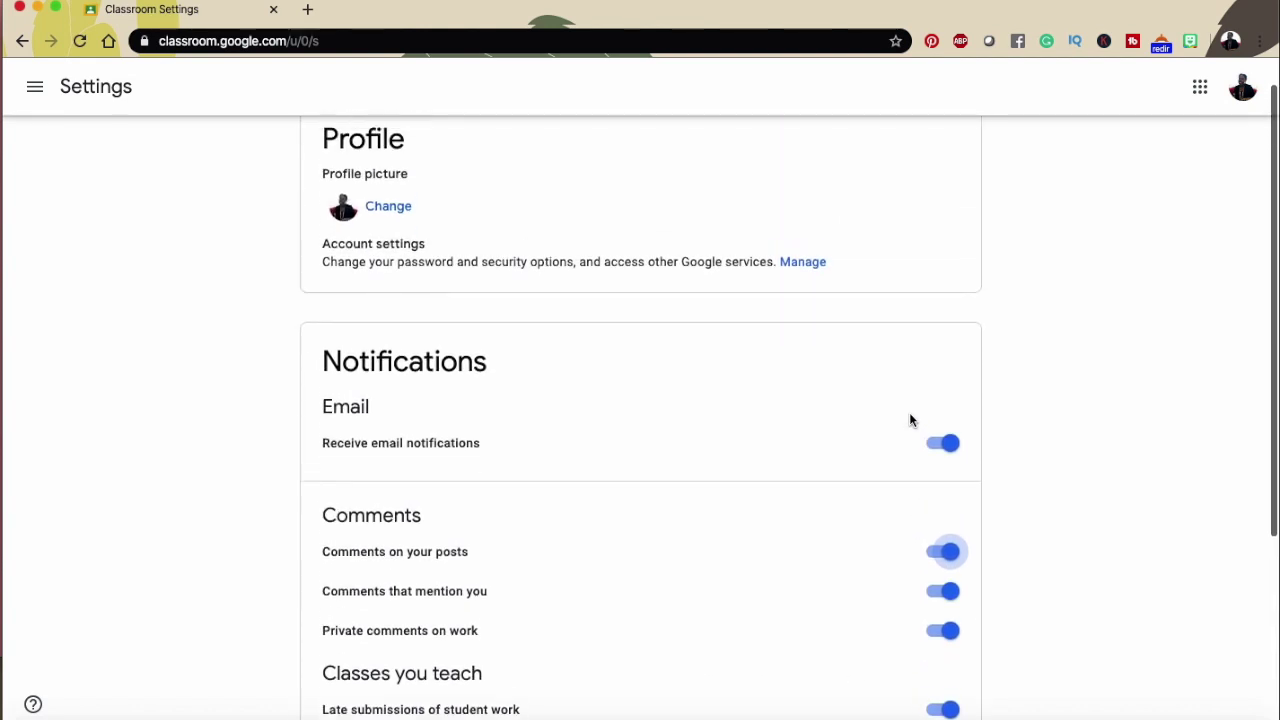
scroll(910, 419, "down", 5)
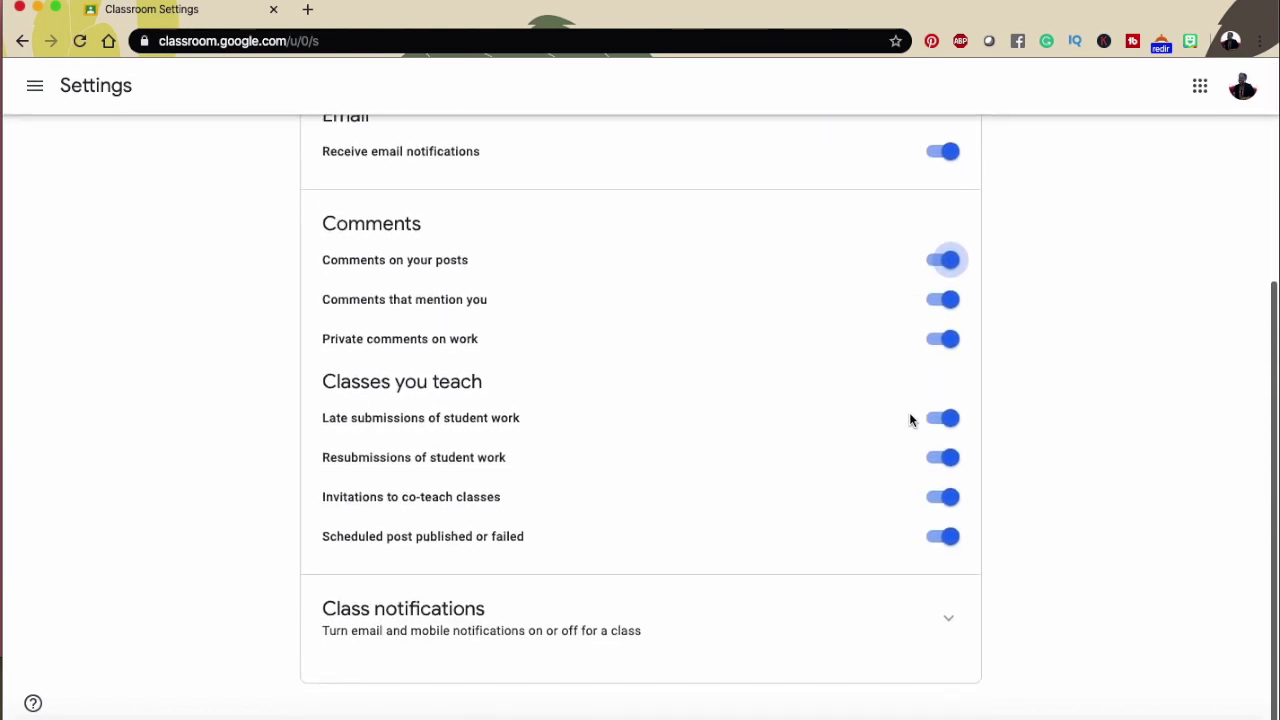
scroll(910, 420, "up", 5)
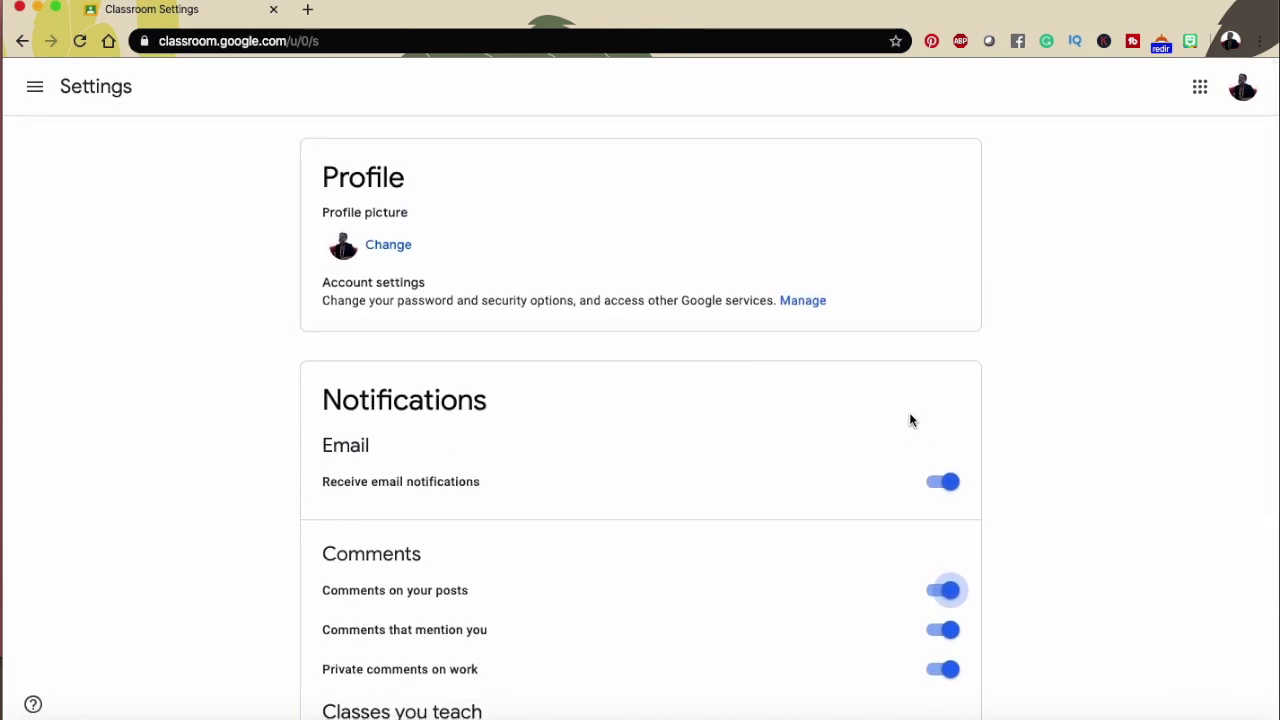
- Return to the 5th Grade Class, section 01, review its stream, and open the attached Copy of Opinion Prompts slides
left_click(34, 87)
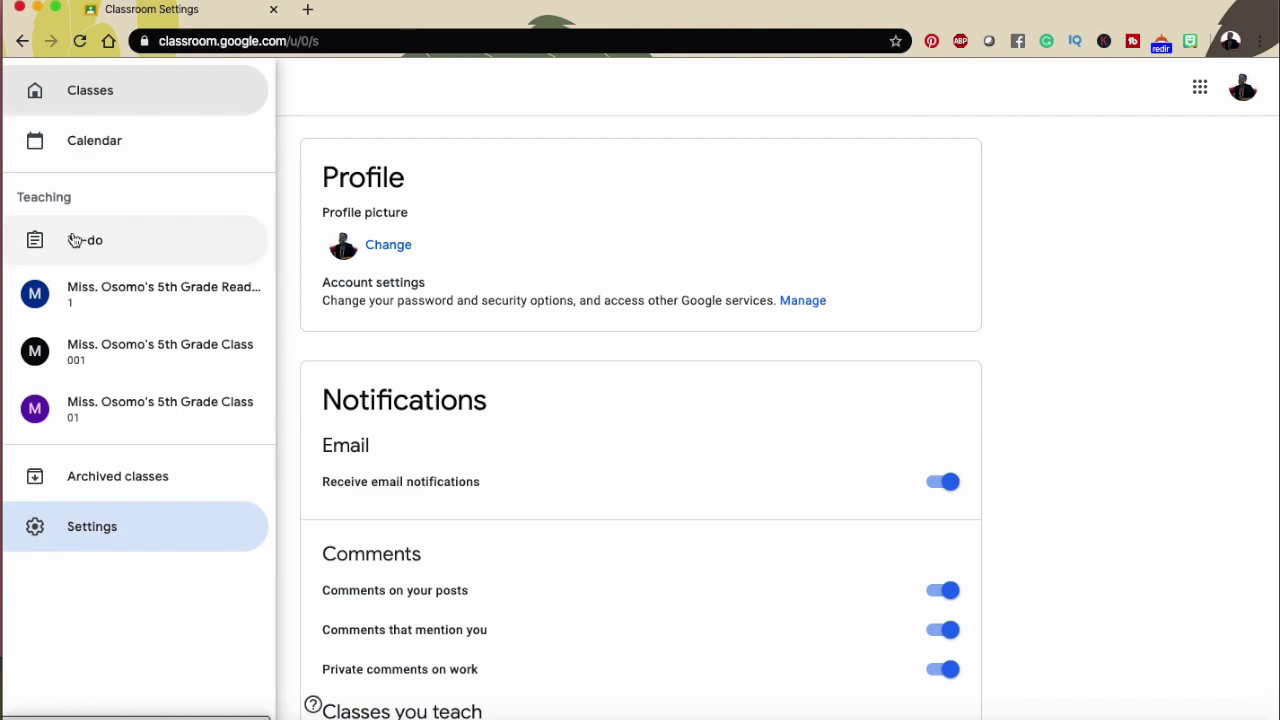
left_click(106, 413)
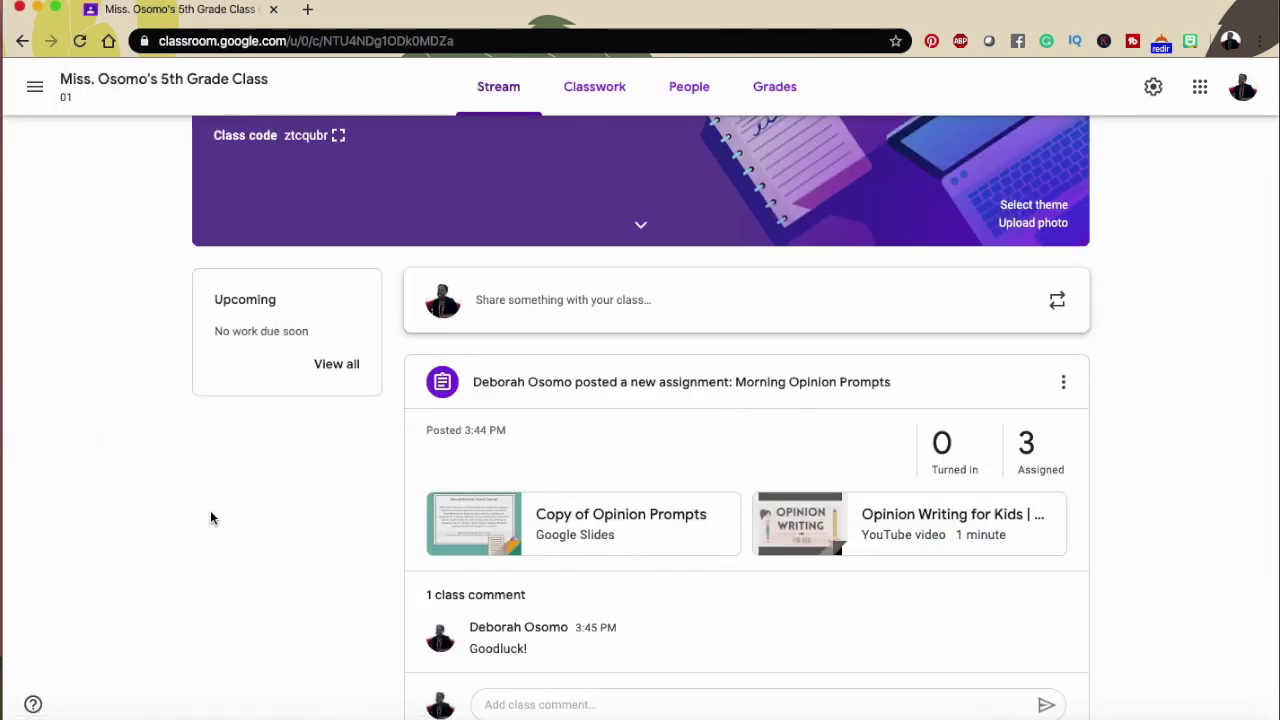
scroll(210, 518, "up", 2)
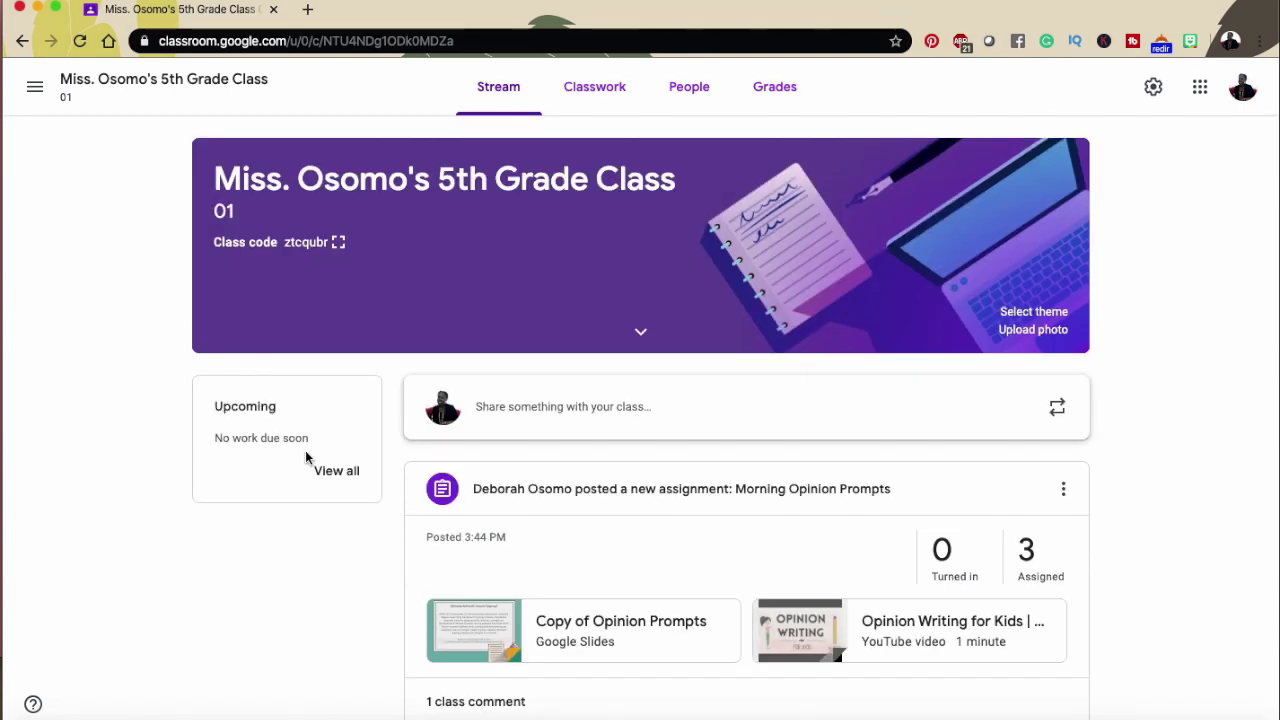
scroll(305, 595, "down", 3)
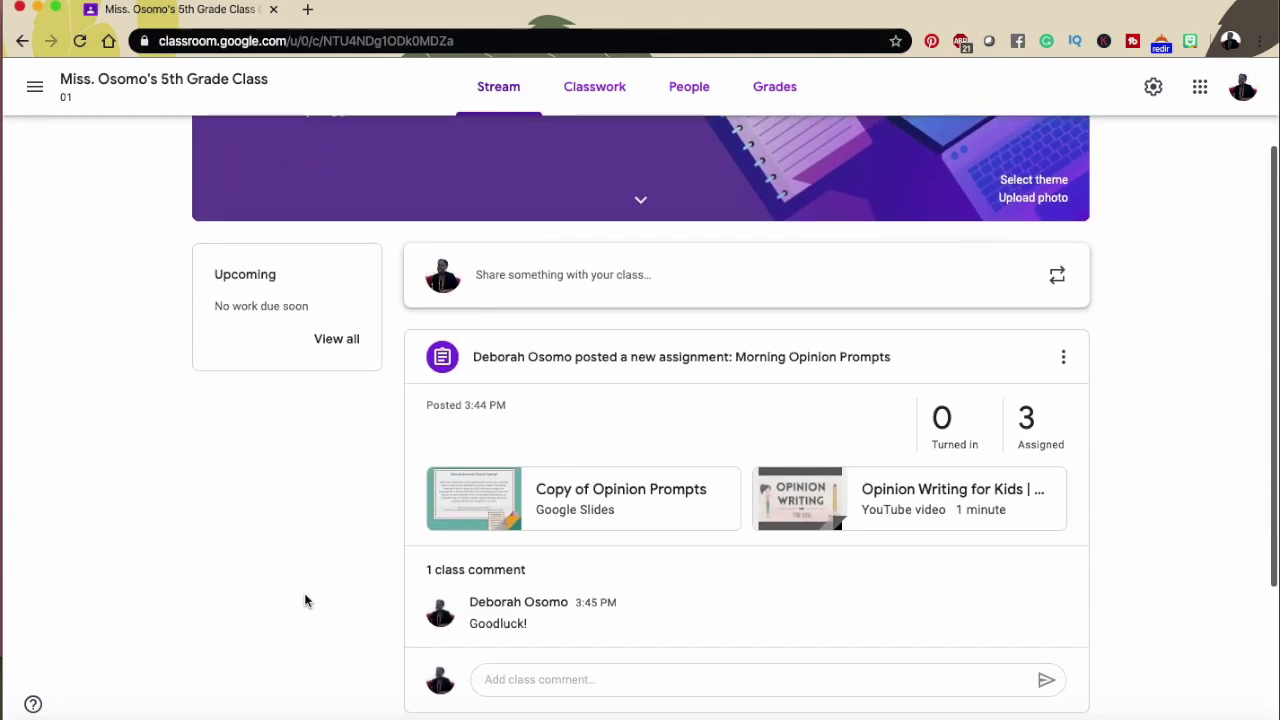
scroll(305, 600, "down", 4)
scroll(305, 600, "up", 6)
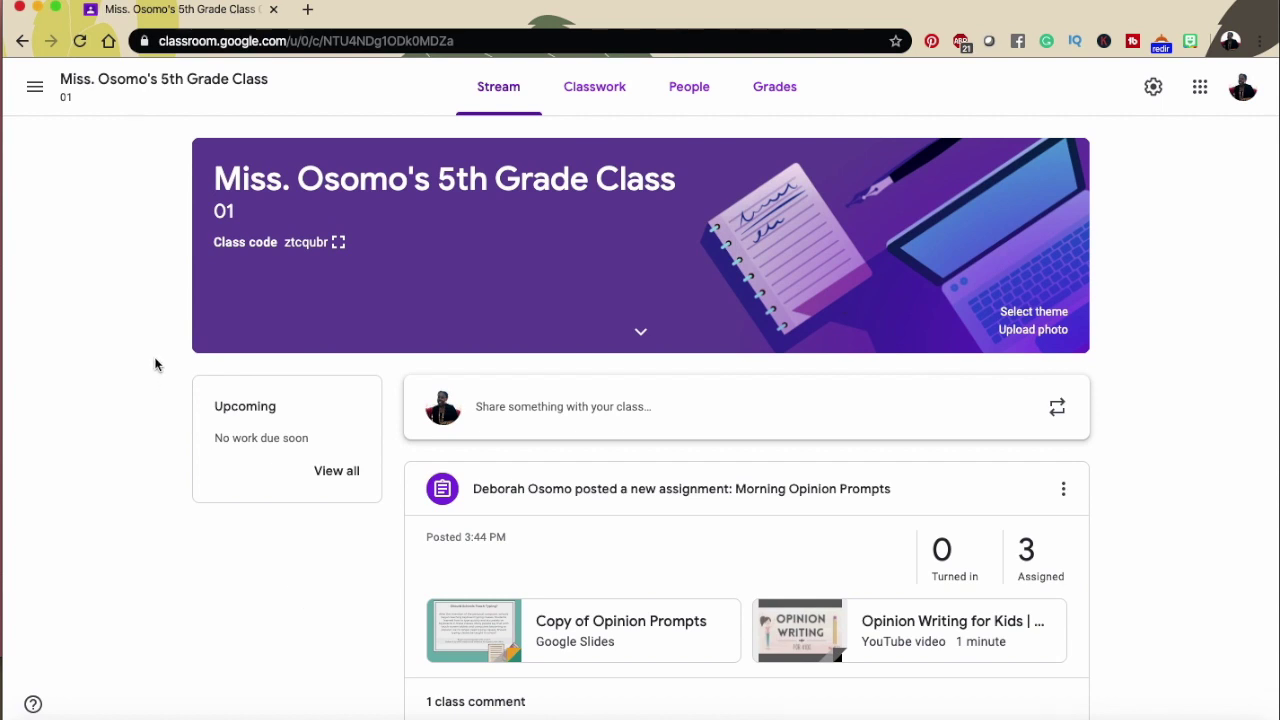
scroll(350, 590, "down", 2)
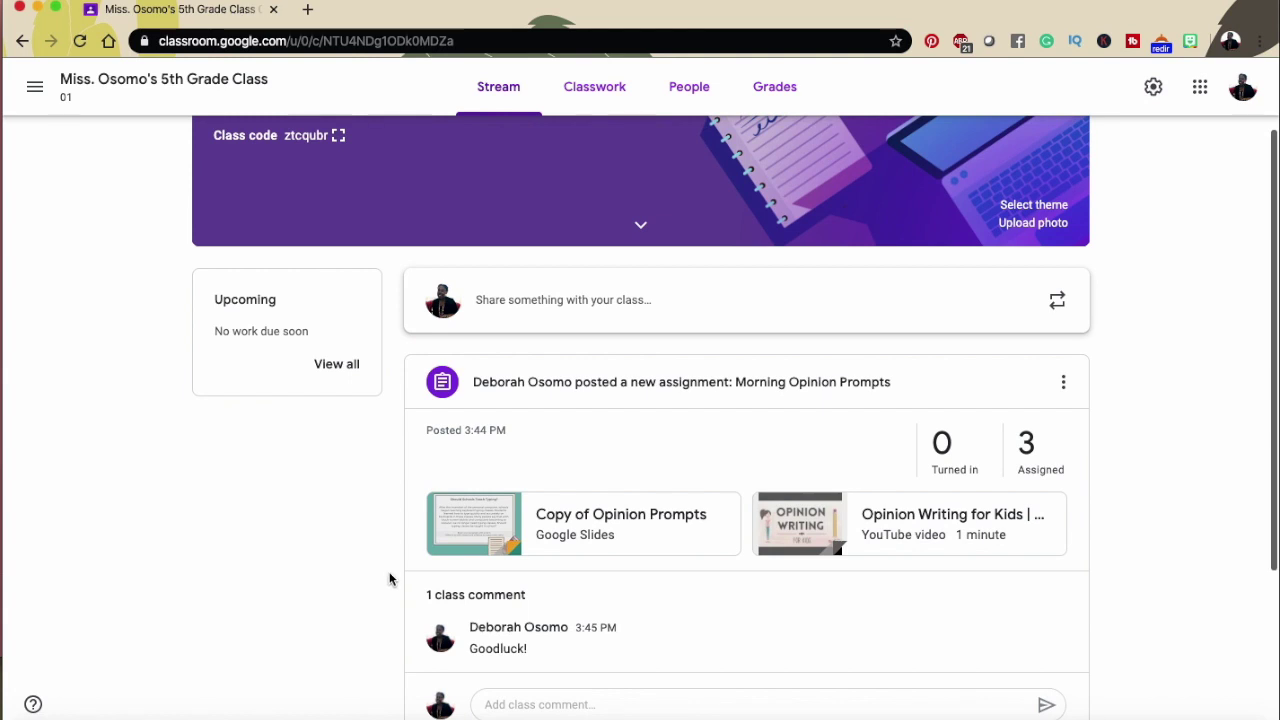
left_click(555, 551)
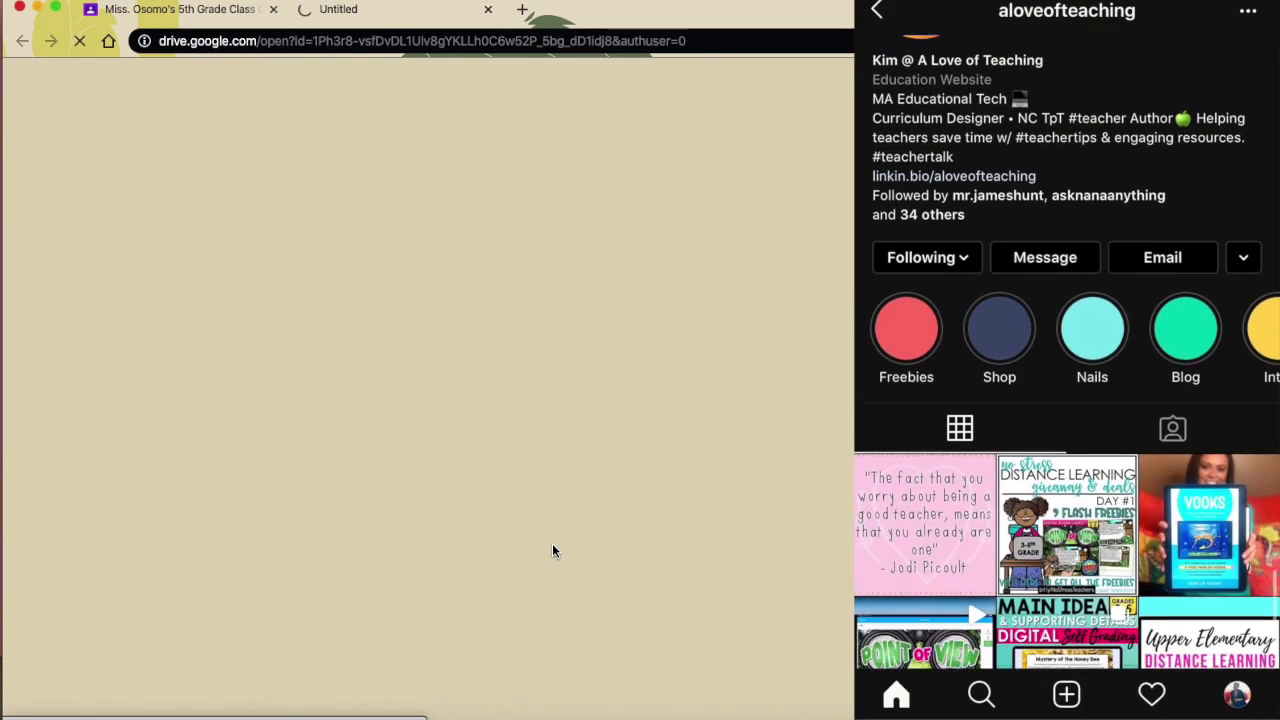
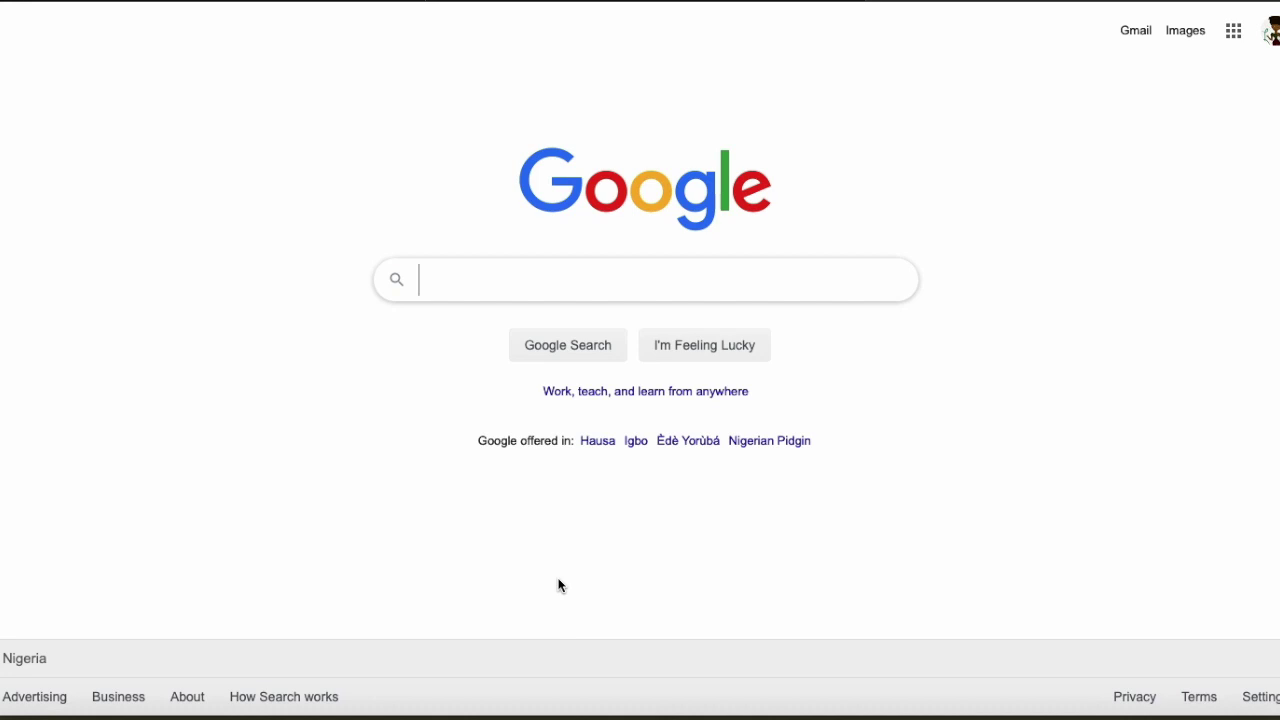
- Search Google for "google classroom", look for Classroom among the Google apps, and open Google Classroom from the search results
type("google classroom")
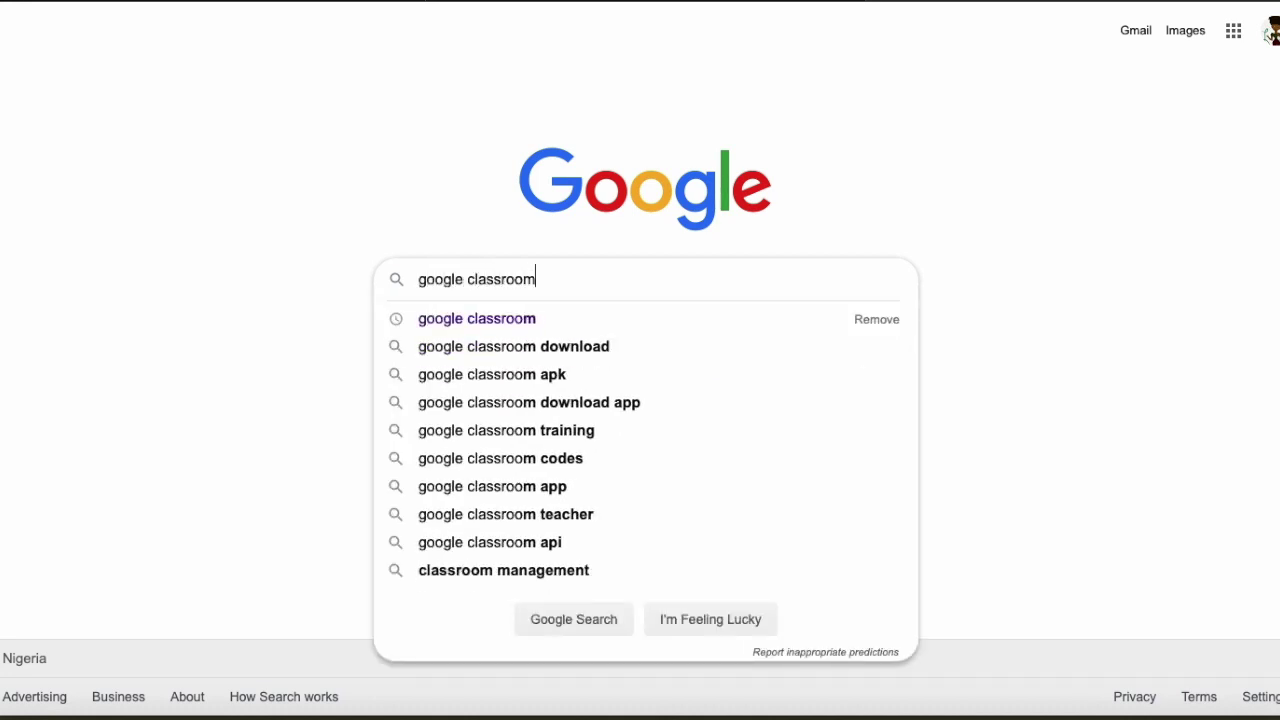
key("Return")
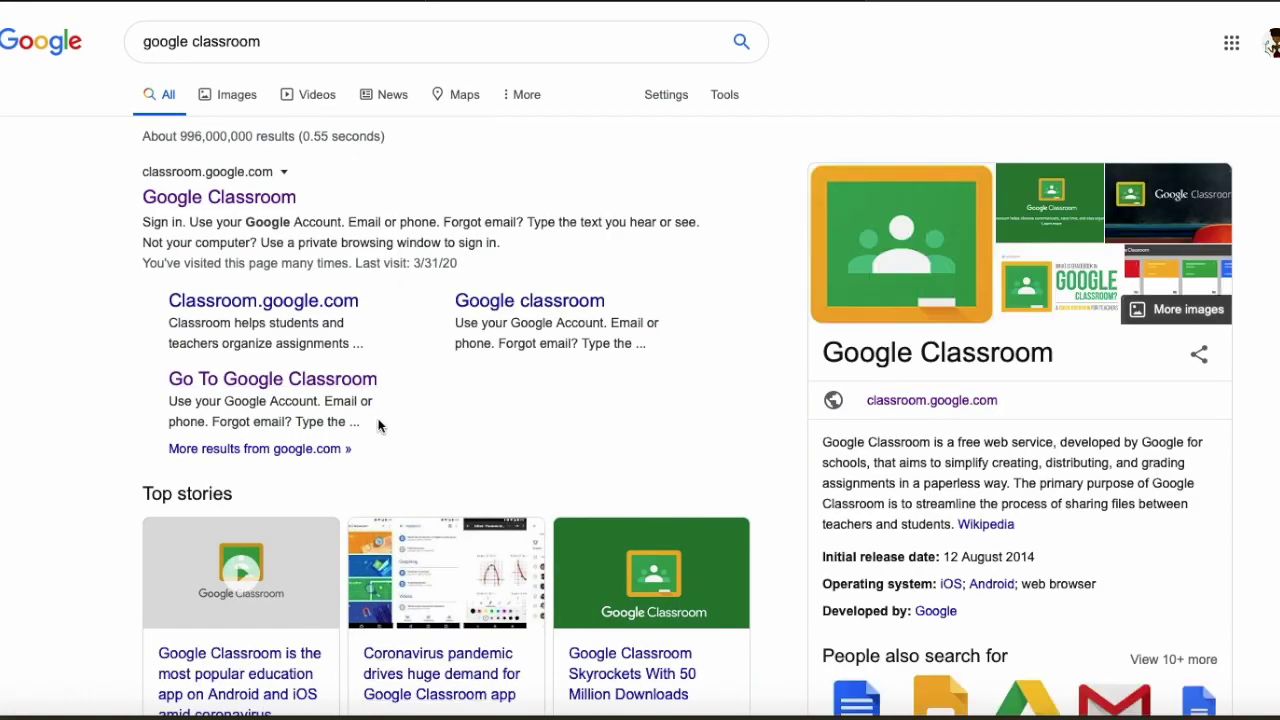
left_click(1231, 43)
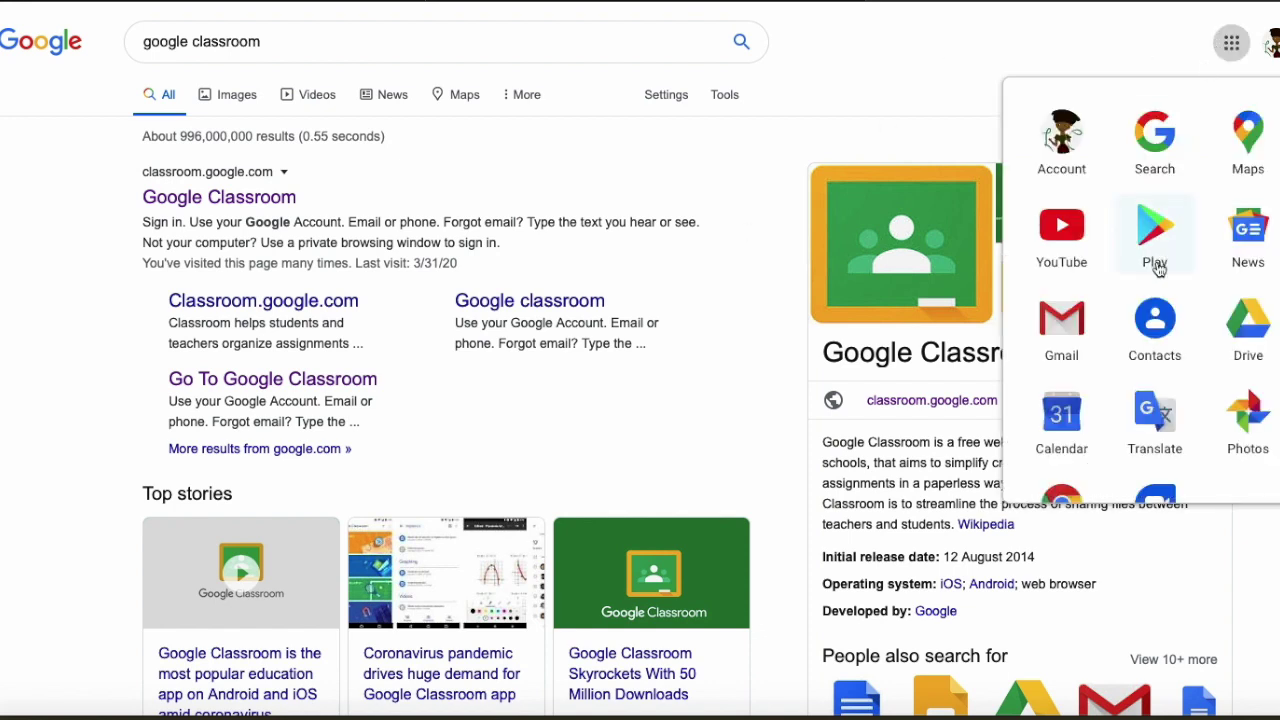
scroll(1157, 270, "down", 5)
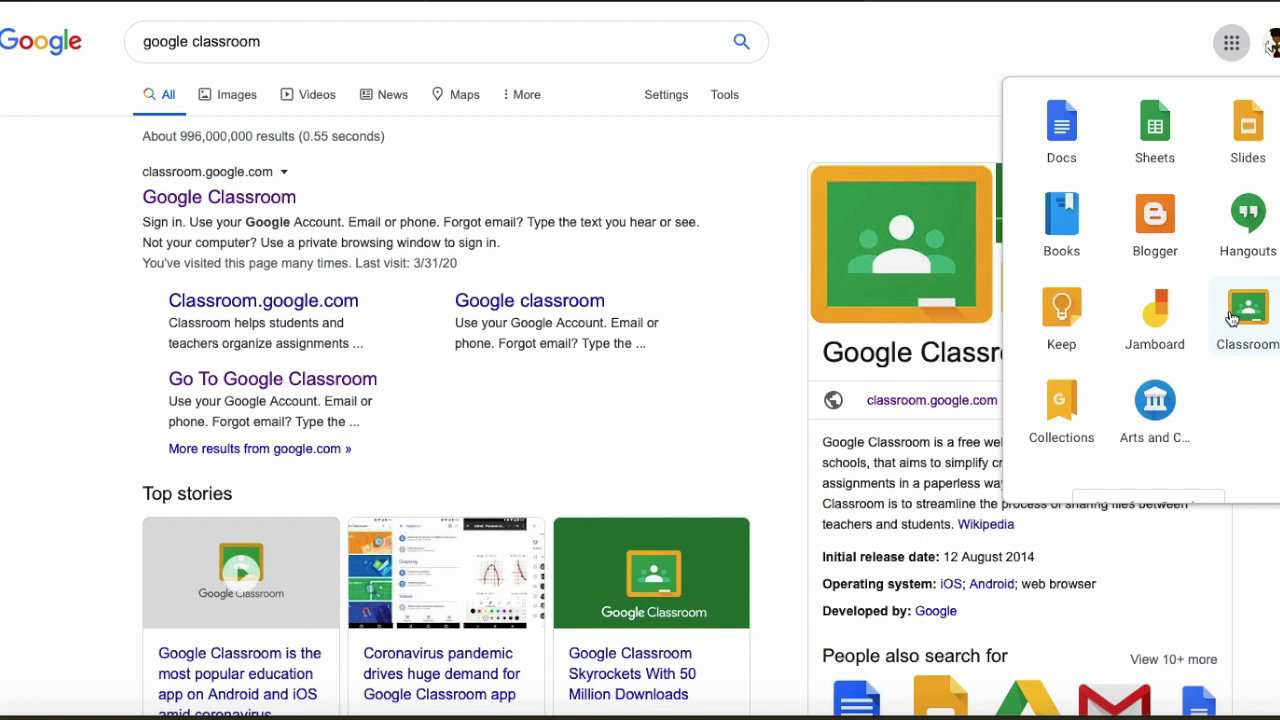
left_click(1006, 38)
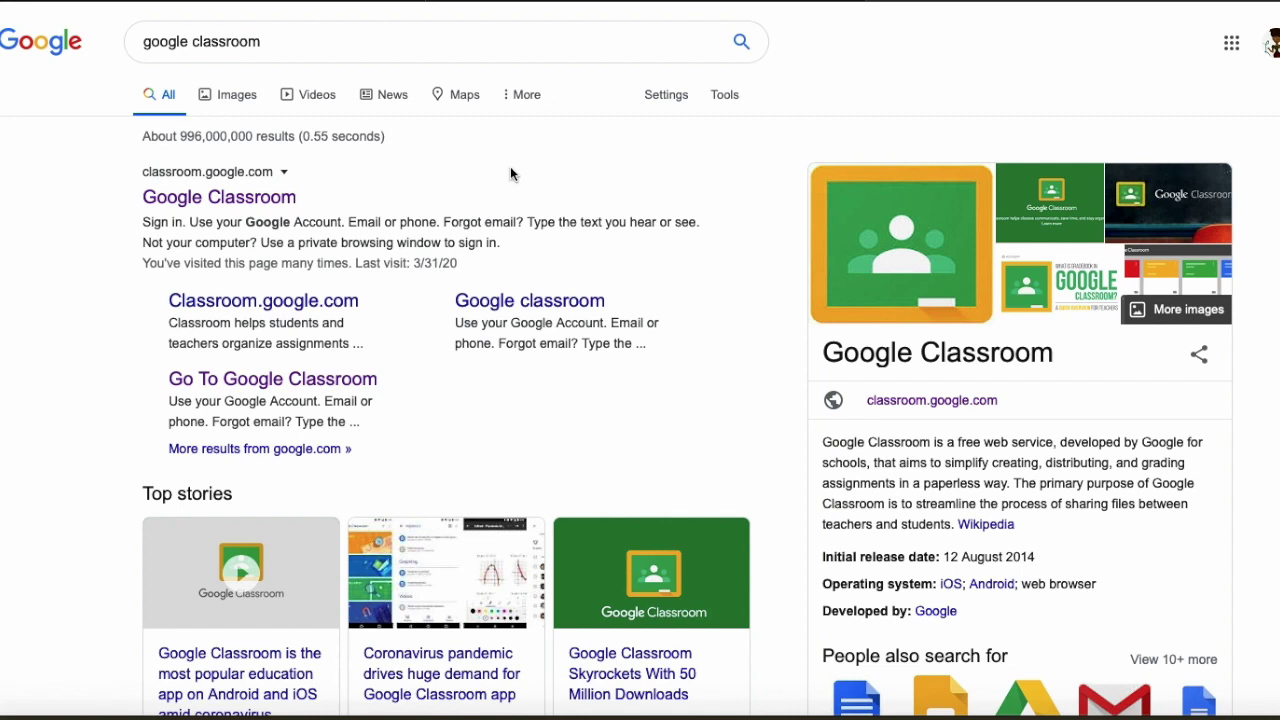
left_click(272, 199)
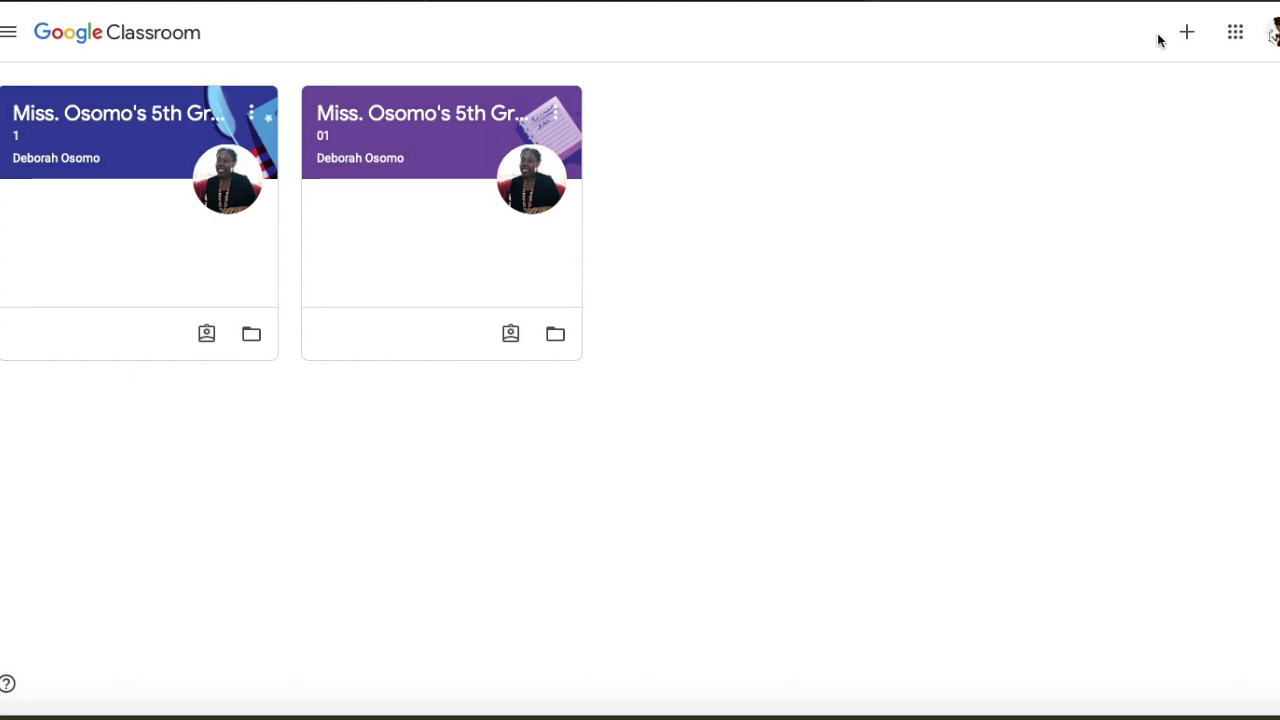
- Join the 5th Grade Class, section 001, as a student by entering the teacher's class code
left_click(1187, 36)
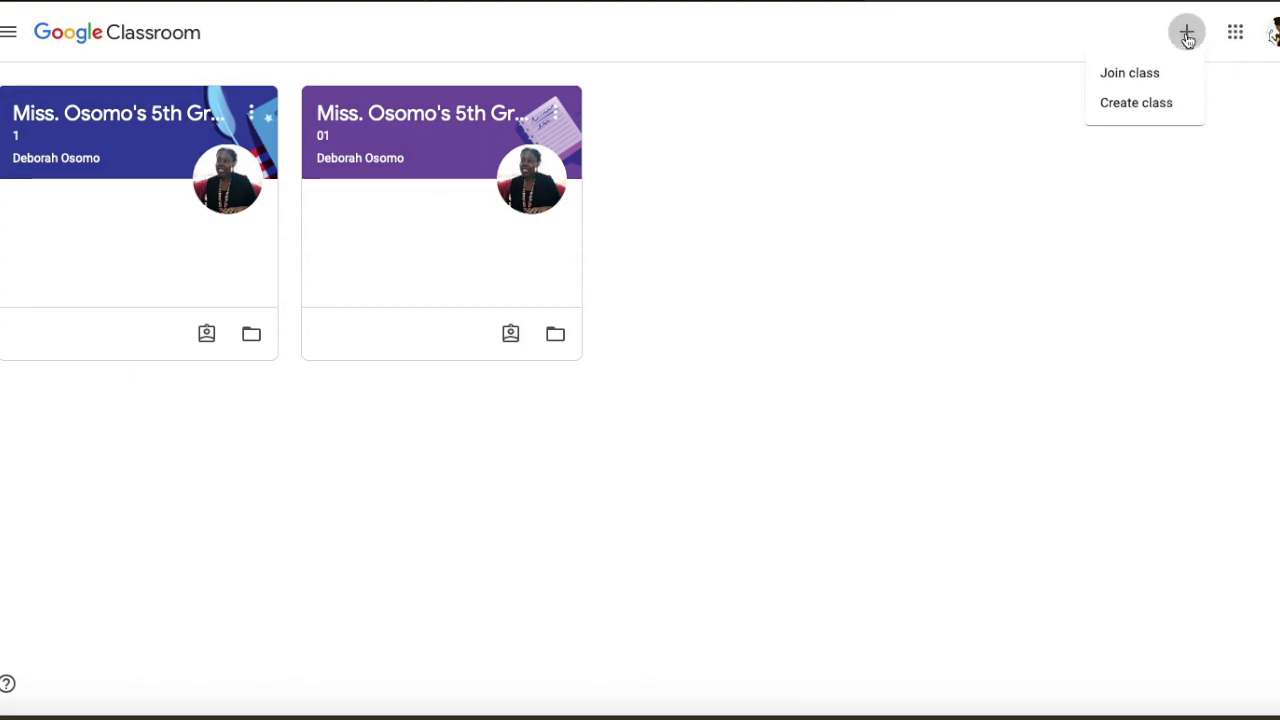
left_click(1138, 78)
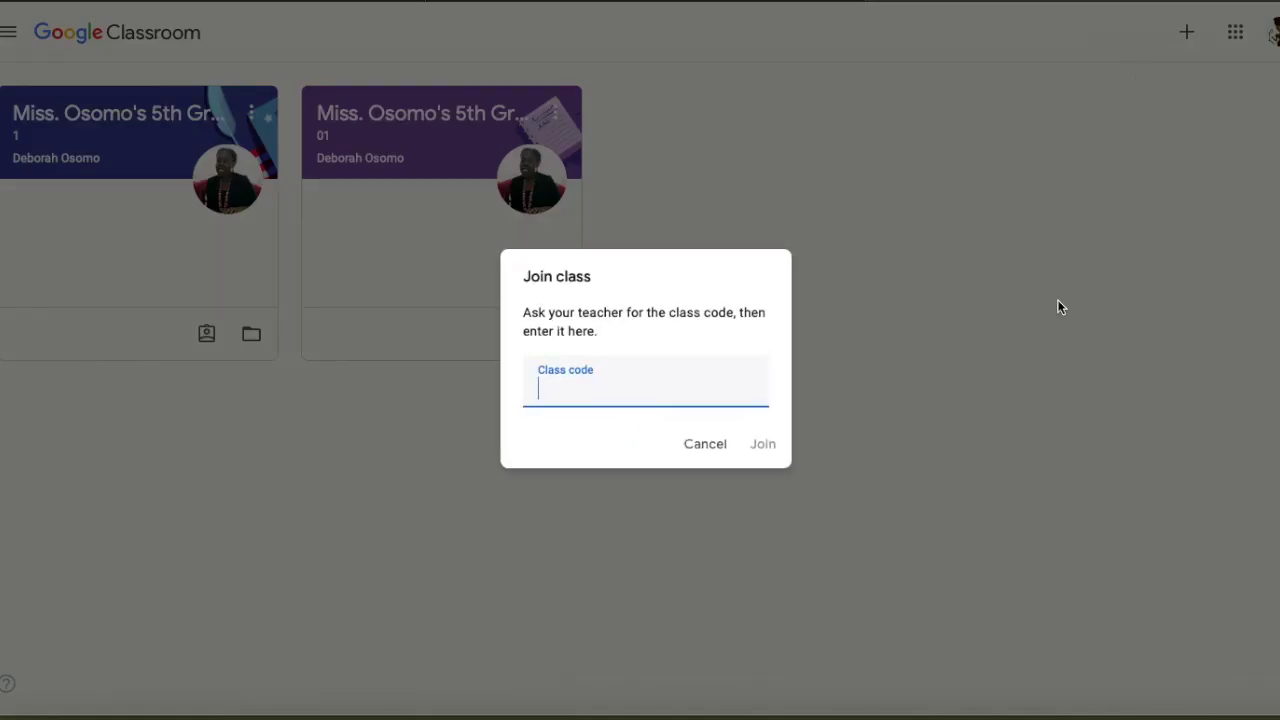
right_click(682, 397)
left_click(705, 441)
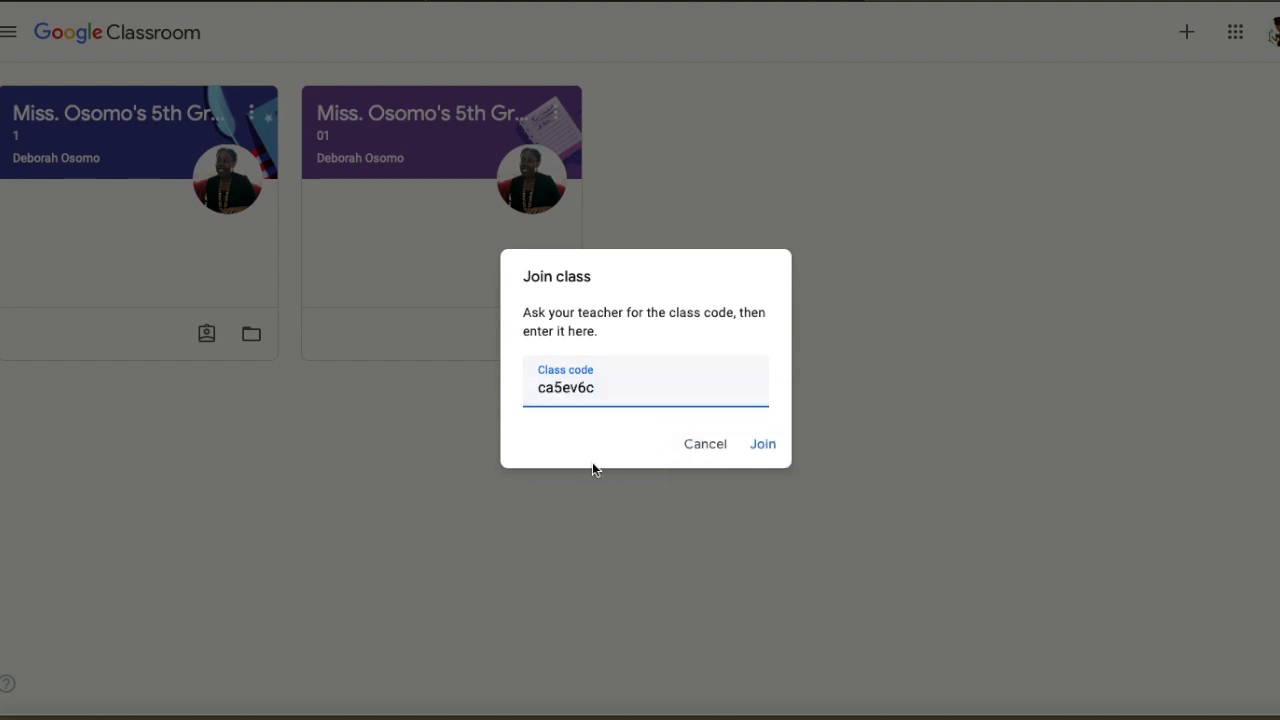
left_click(609, 462)
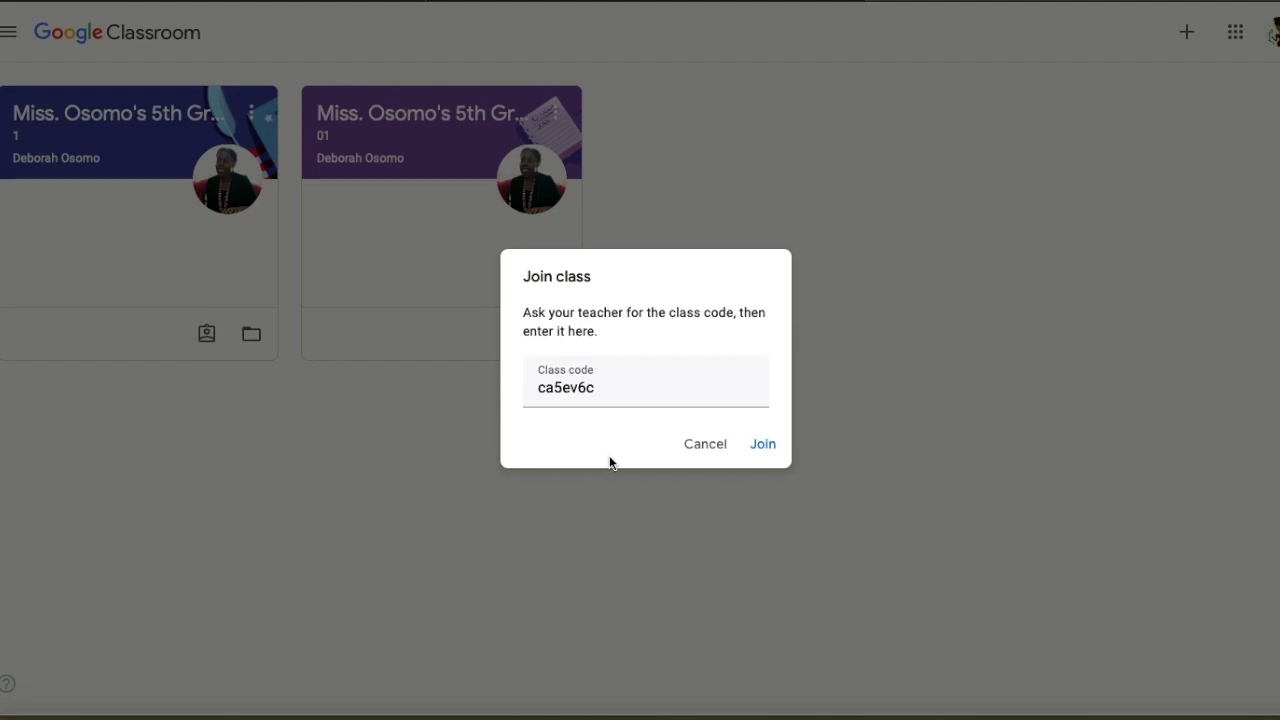
left_click(762, 445)
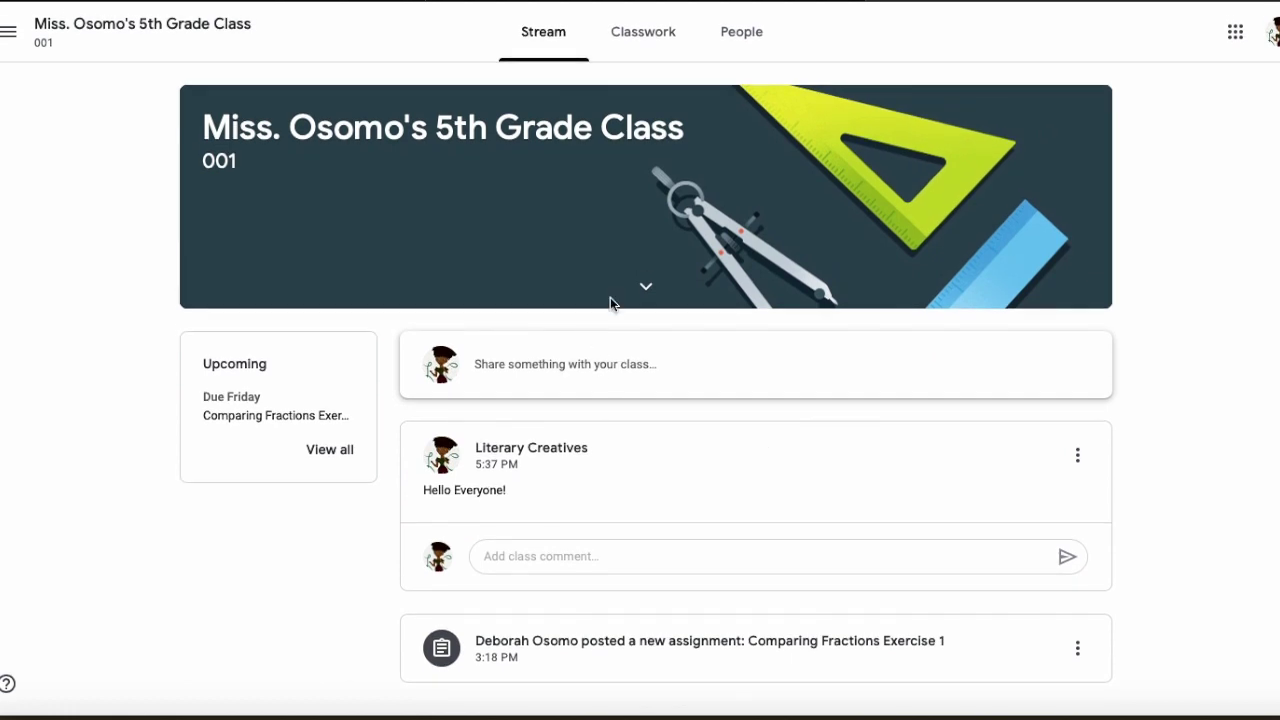
- Switch to the 5th Grade Class, section 01, and review its stream with the Morning Opinion Prompts assignment and comments
left_click(10, 38)
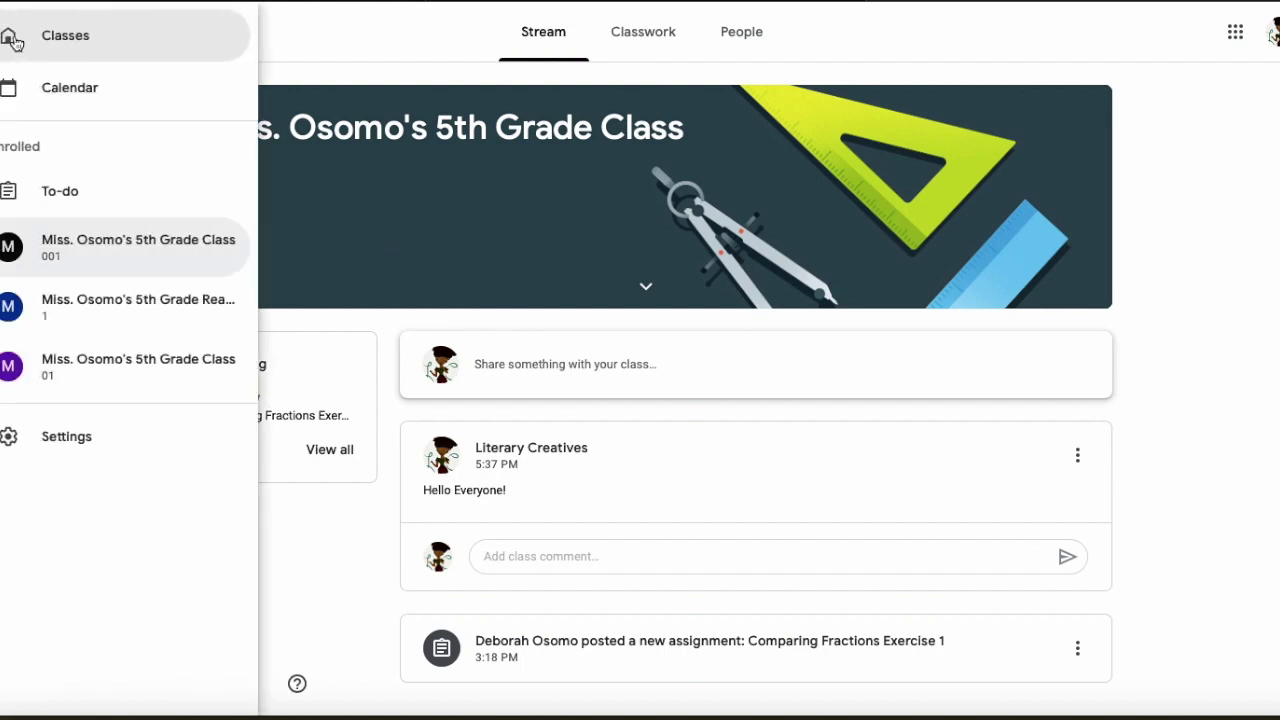
left_click(86, 366)
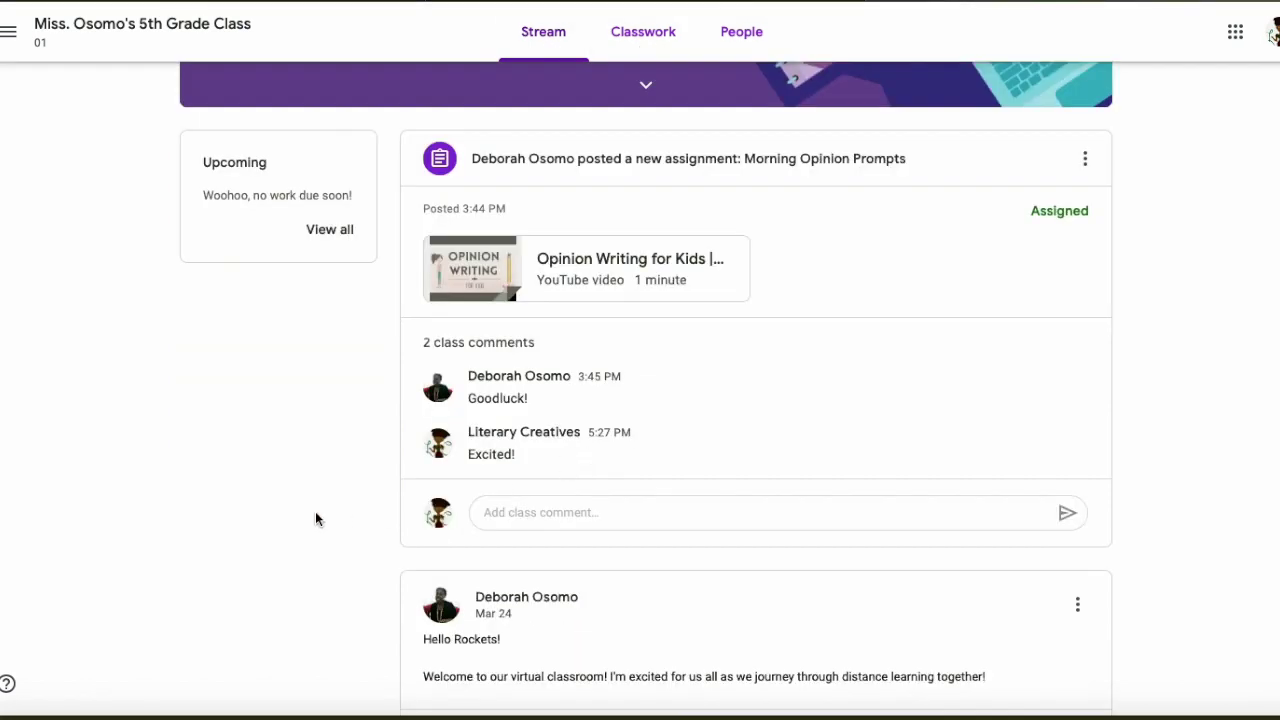
scroll(316, 514, "up", 2)
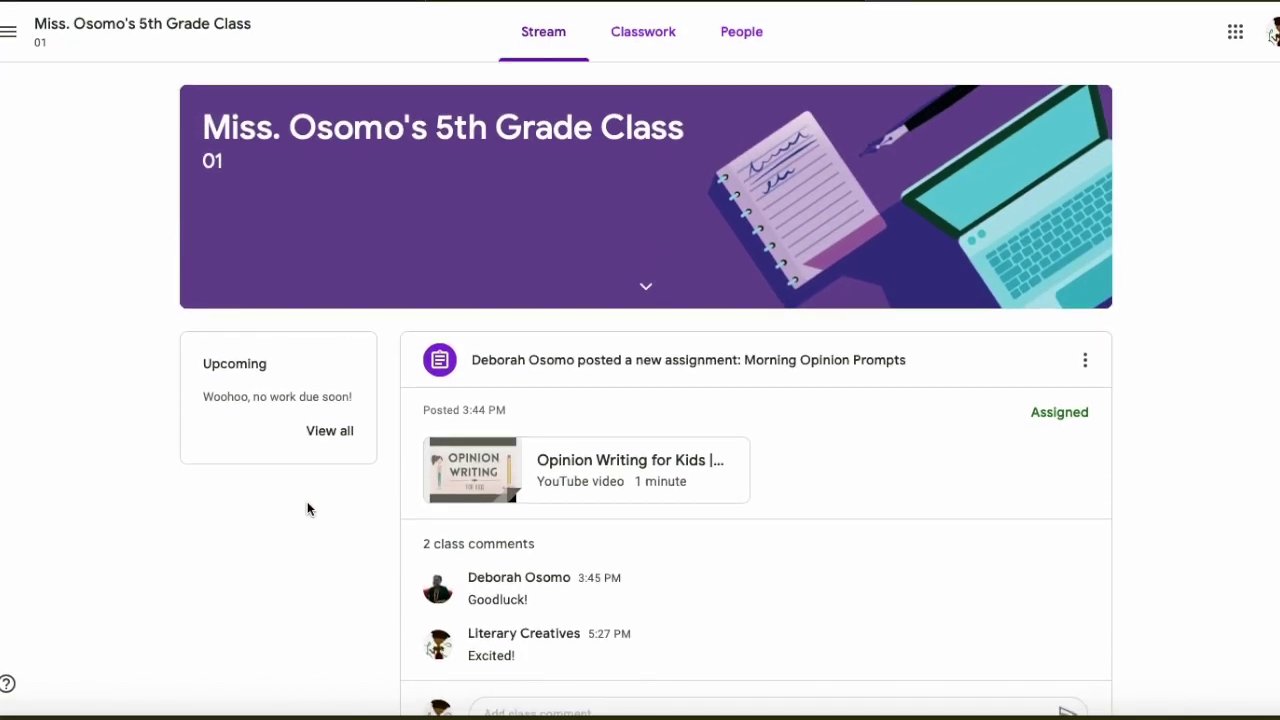
- Review the weekly class calendar, and check the to-do and done work lists, including the class filter options
left_click(9, 32)
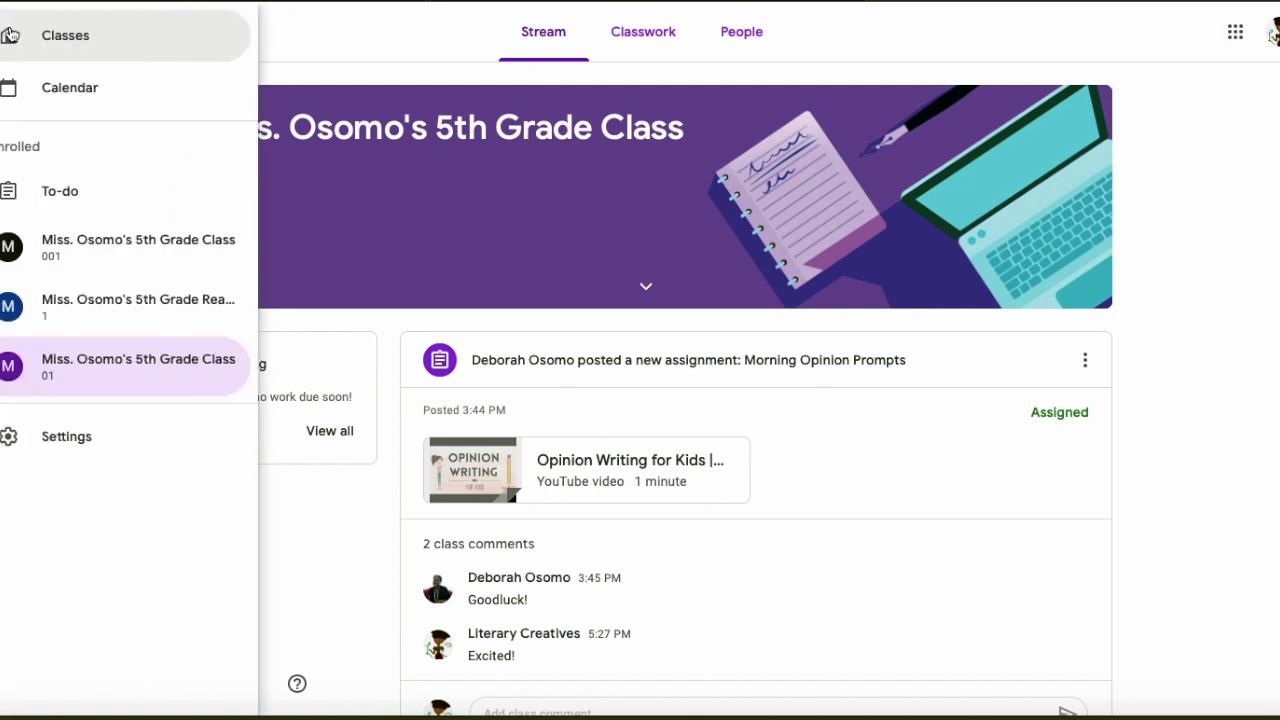
left_click(25, 85)
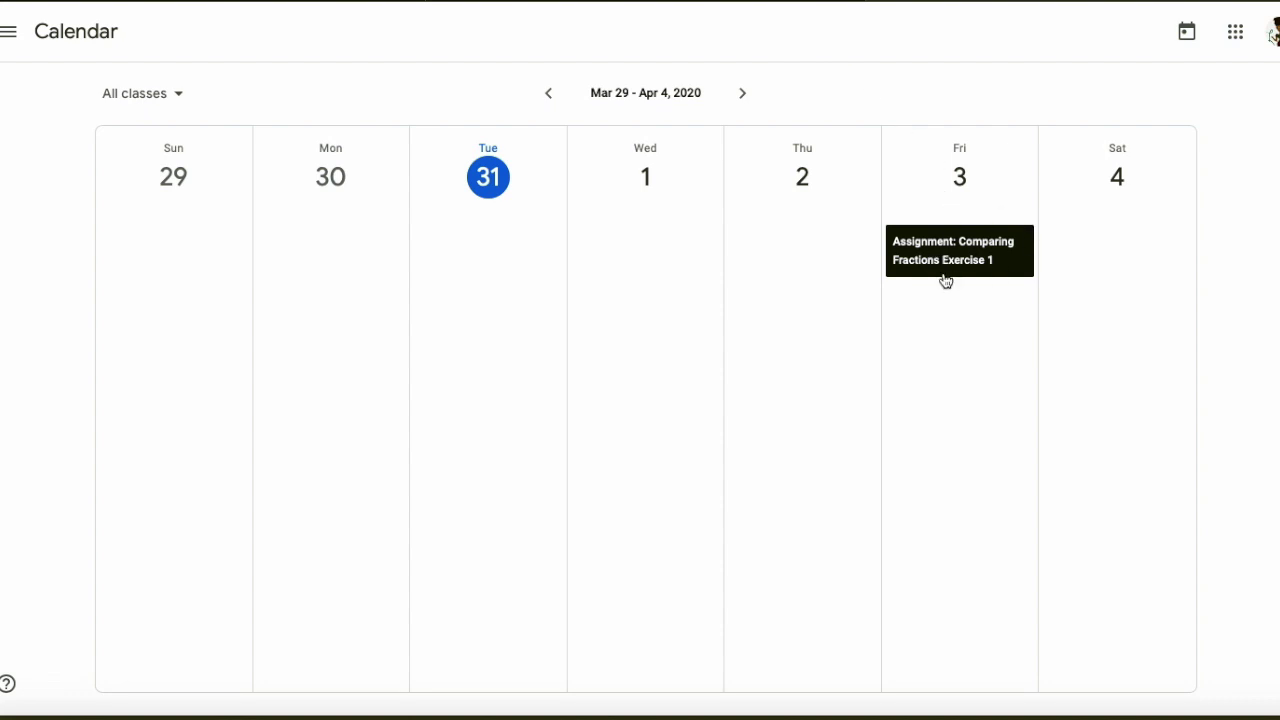
left_click(9, 32)
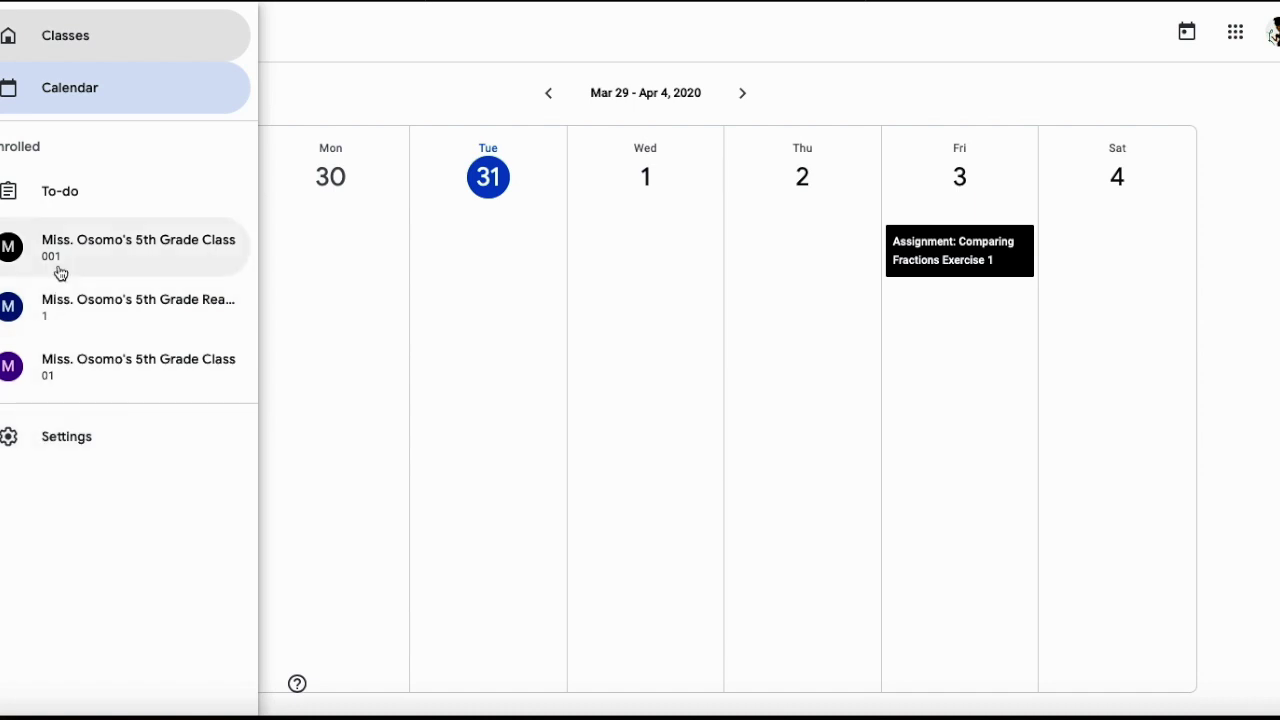
left_click(54, 200)
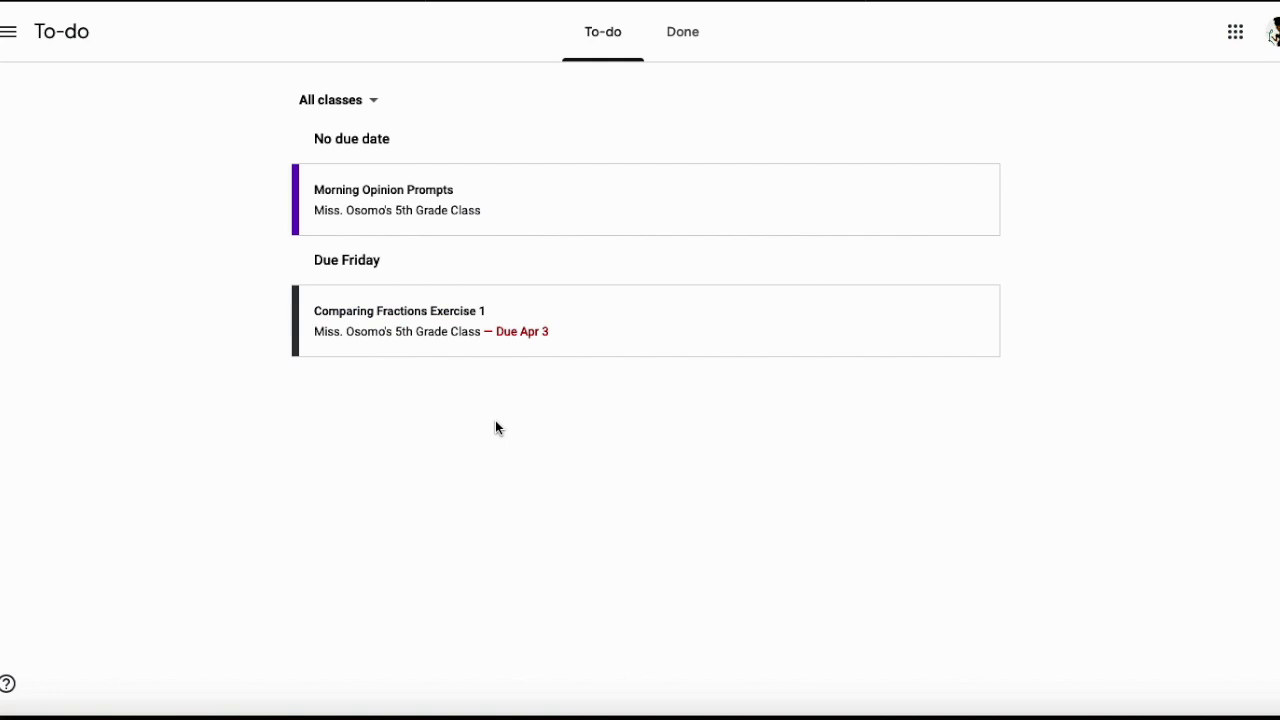
left_click(680, 40)
left_click(372, 104)
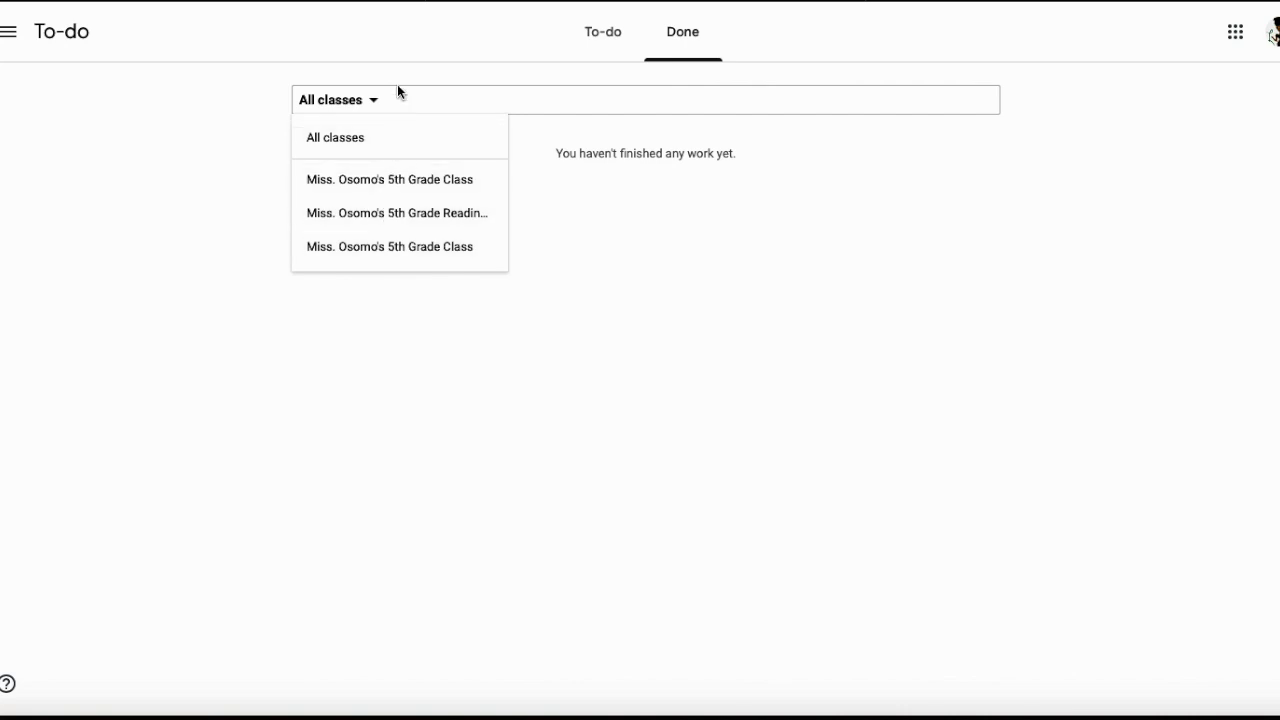
left_click(406, 80)
left_click(588, 48)
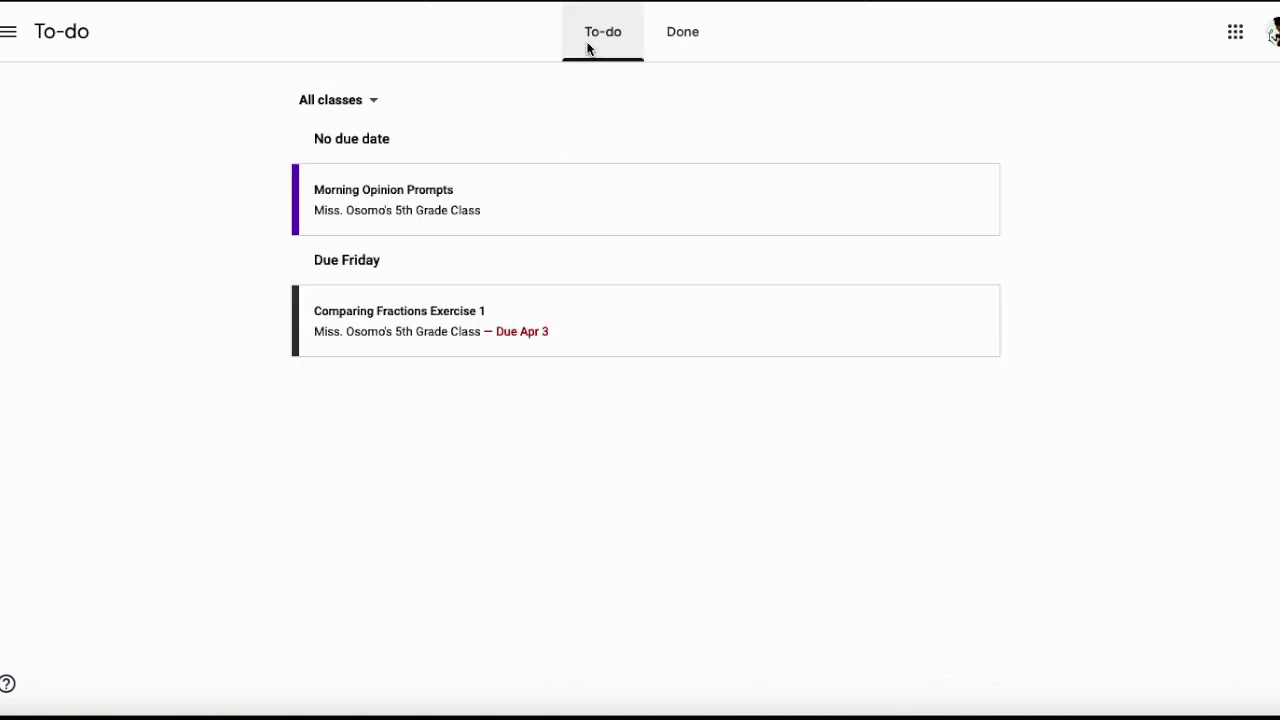
- Open the 5th Grade Class, section 01, from the class list and view its classwork, dismissing the topic filters notice
left_click(8, 32)
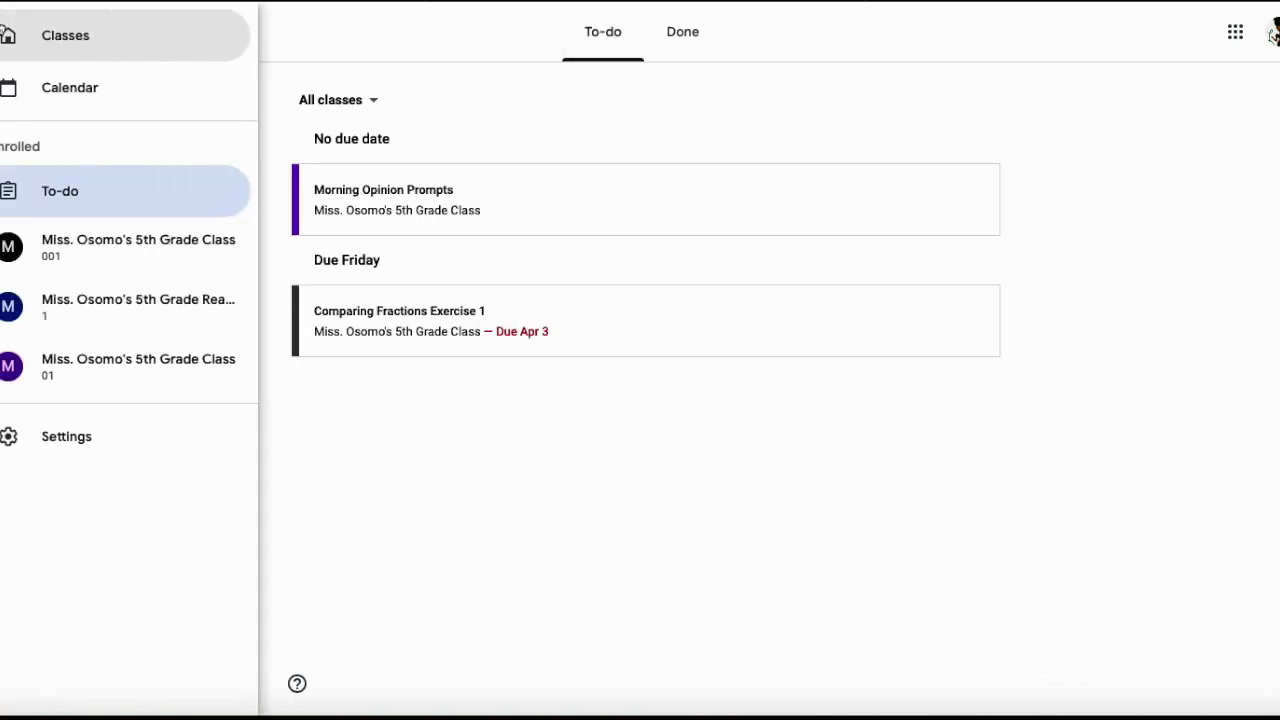
left_click(50, 45)
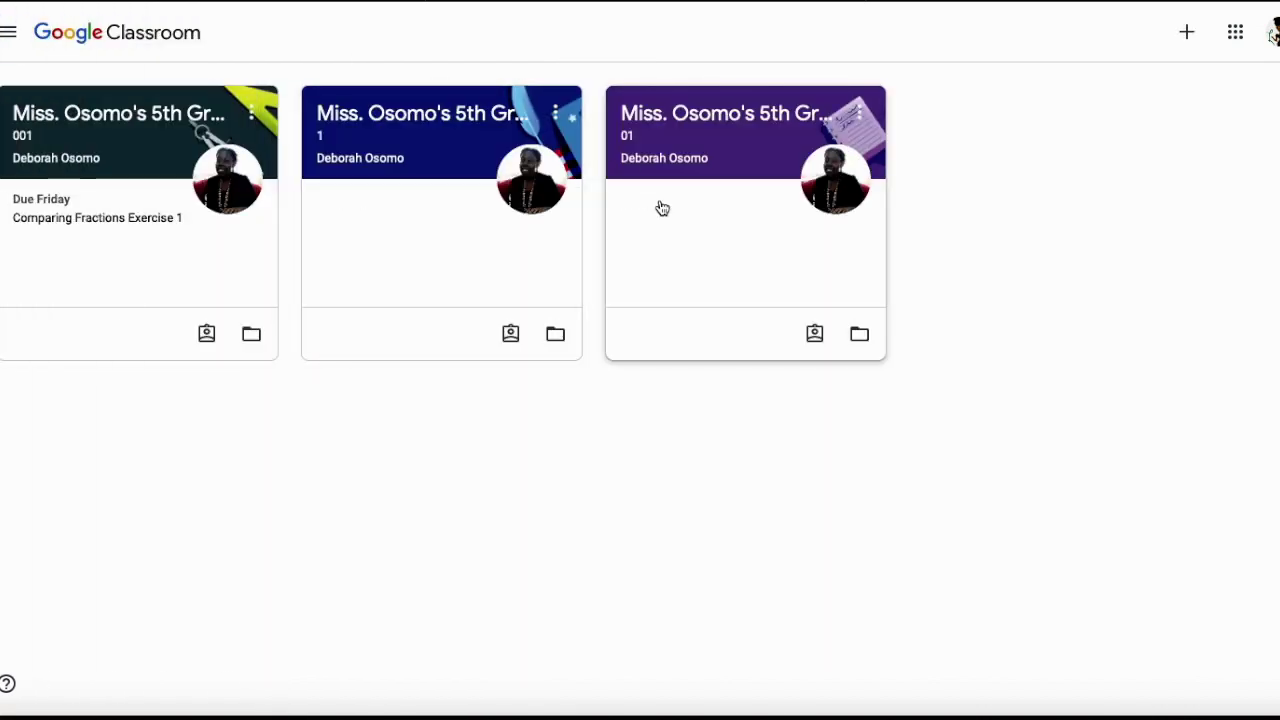
left_click(735, 126)
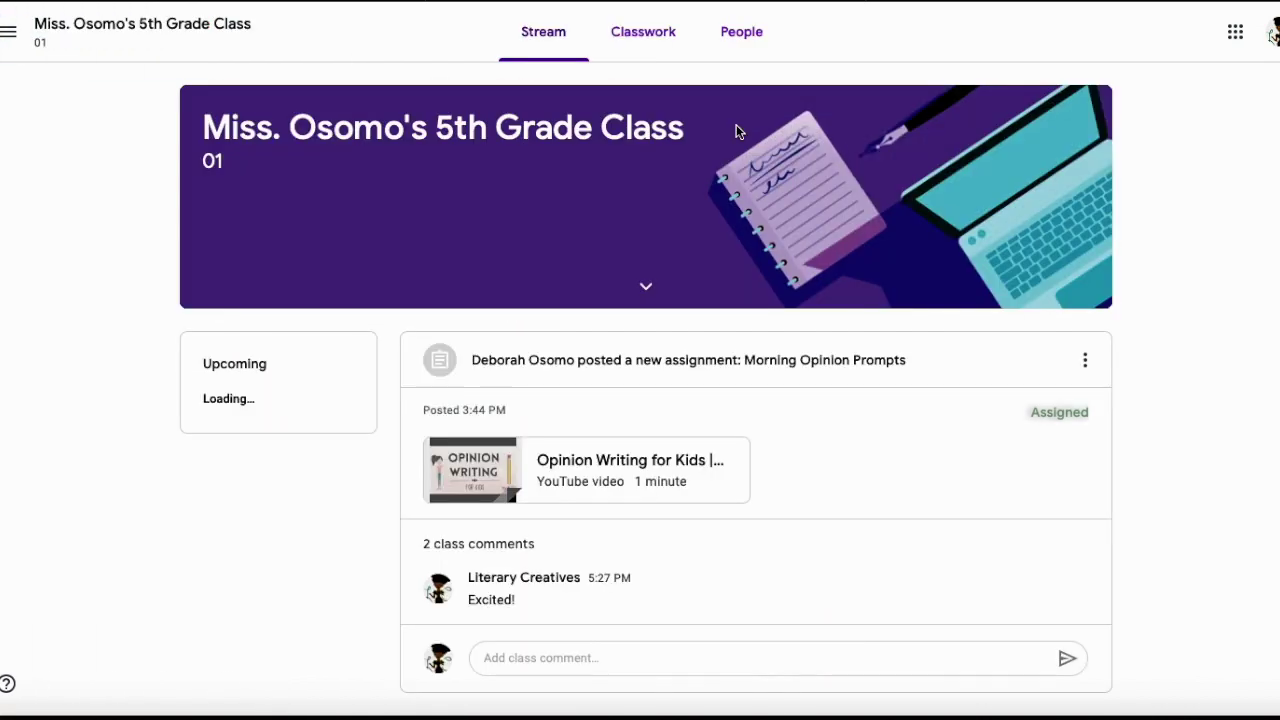
left_click(645, 40)
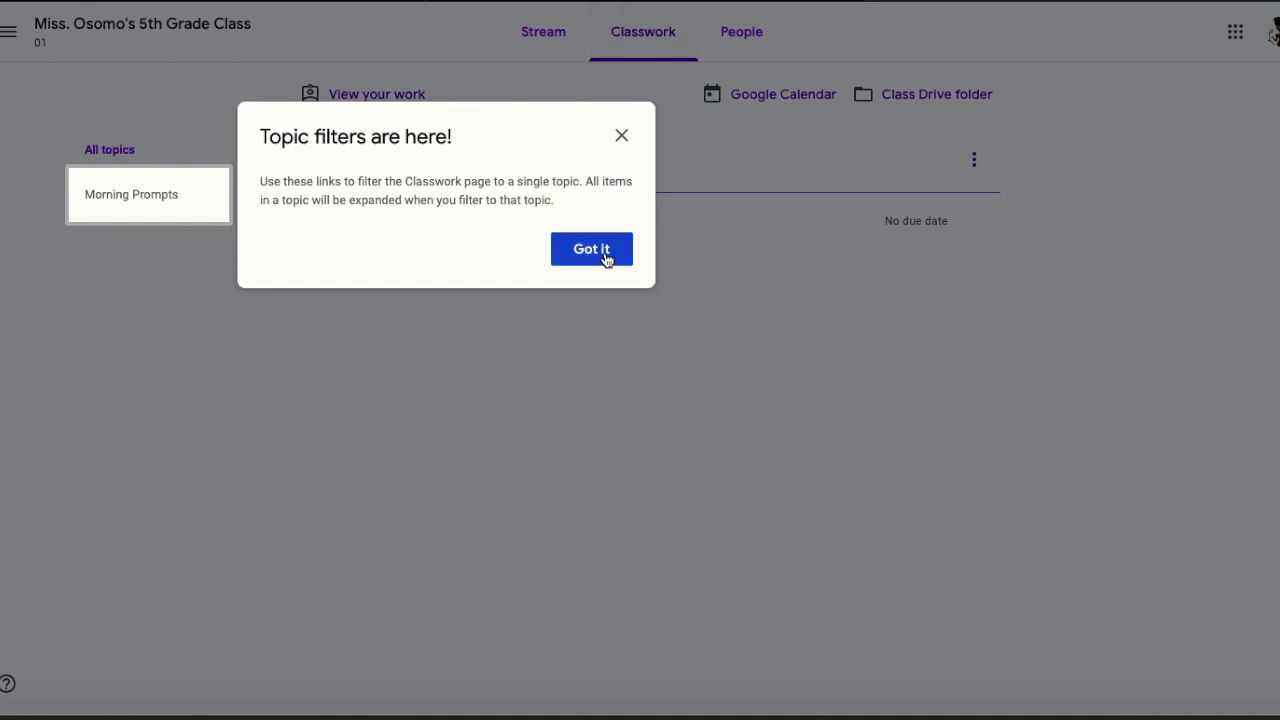
left_click(591, 250)
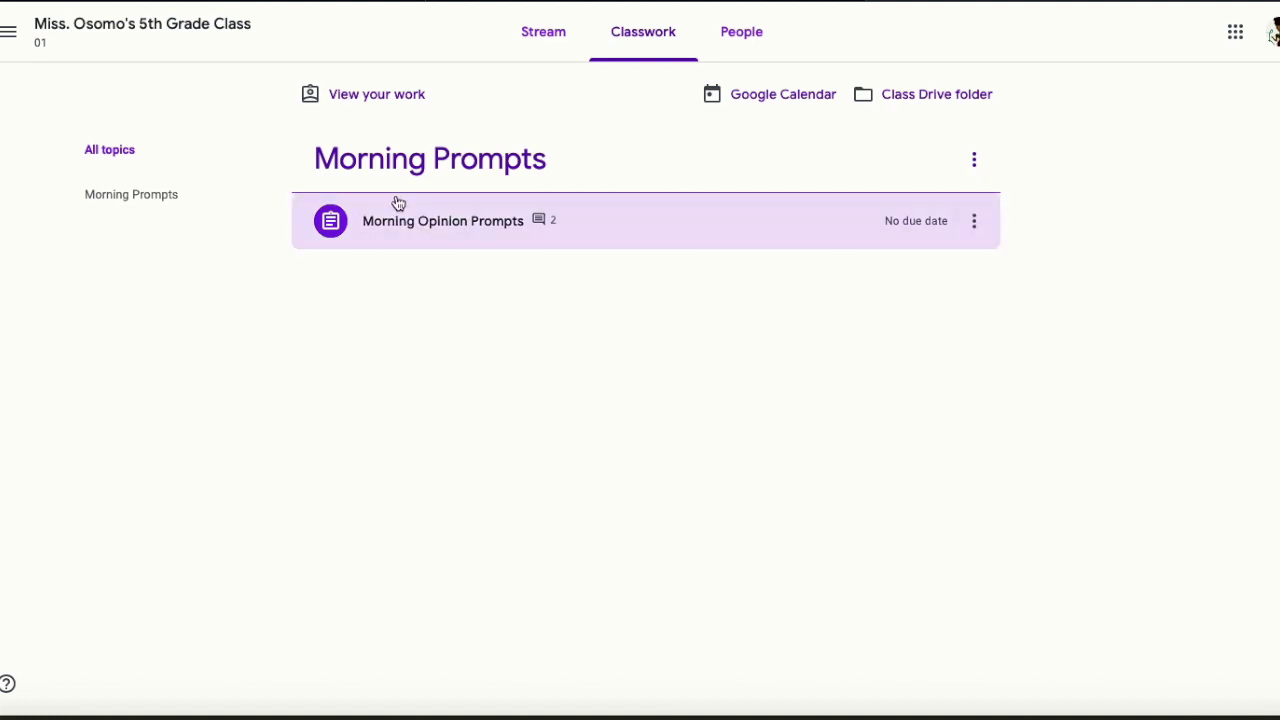
- Expand the Morning Opinion Prompts assignment and preview its attached Opinion Writing for Kids video
left_click(421, 235)
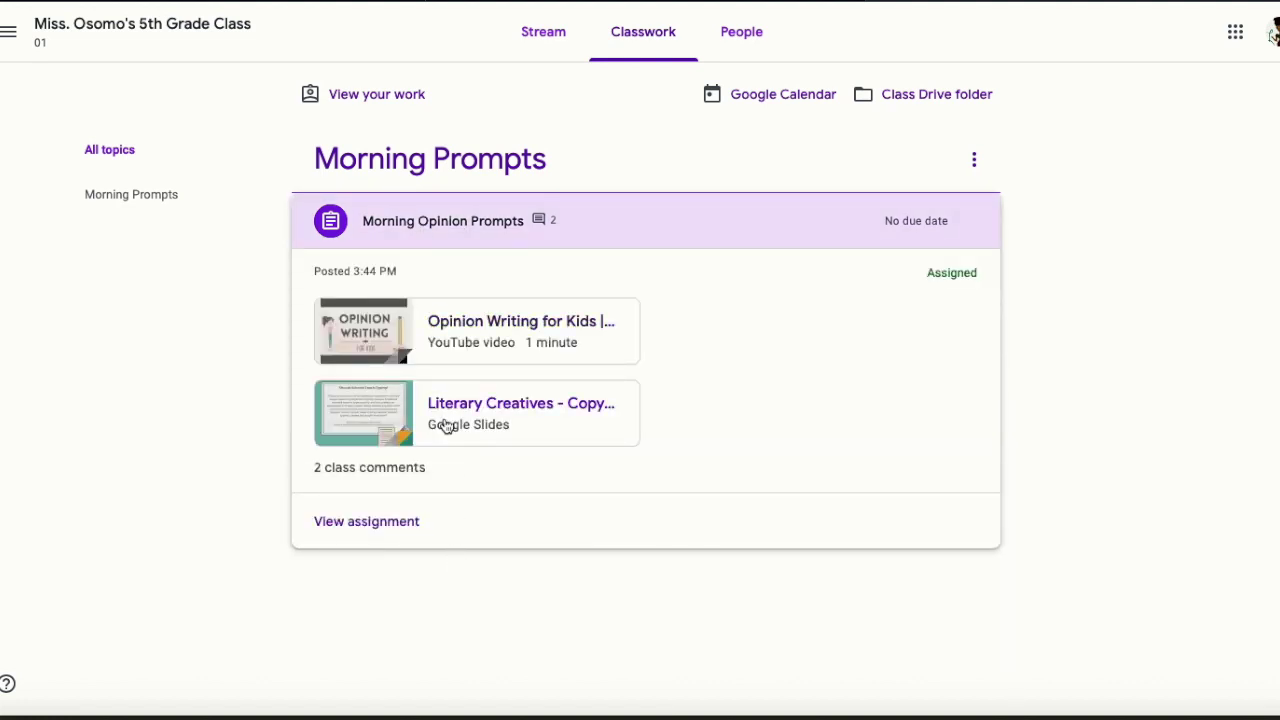
left_click(455, 337)
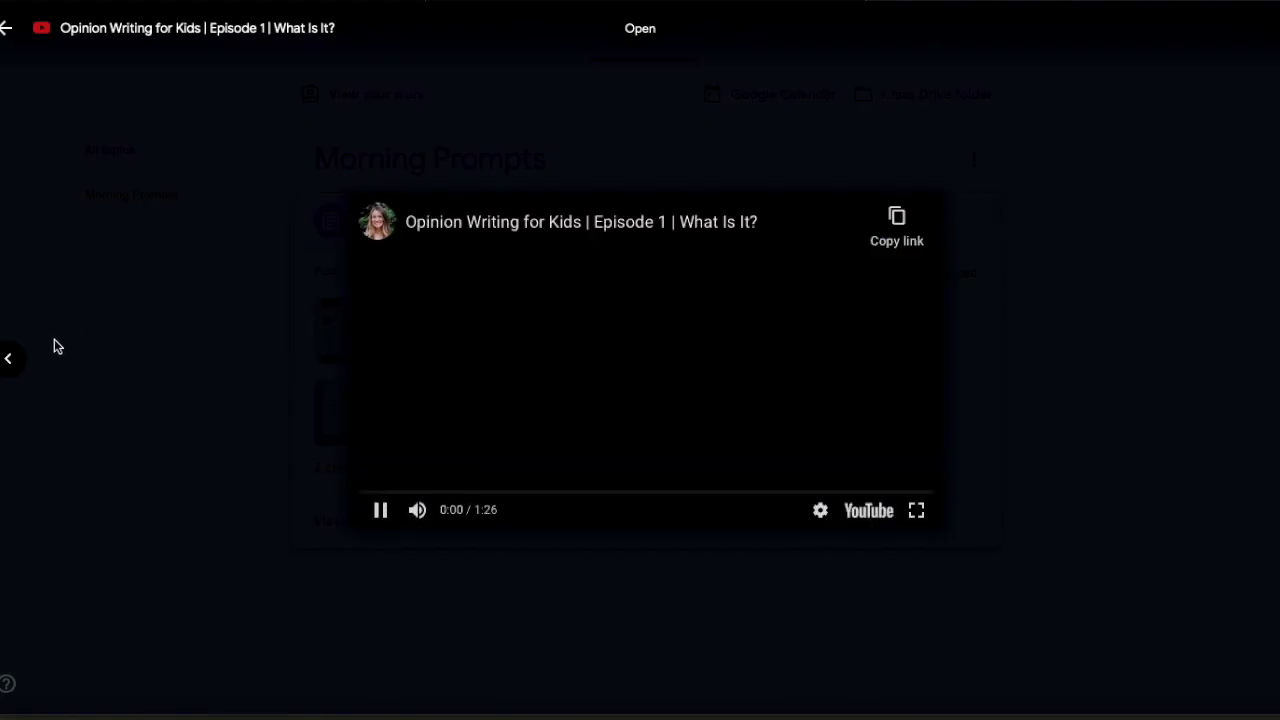
left_click(4, 30)
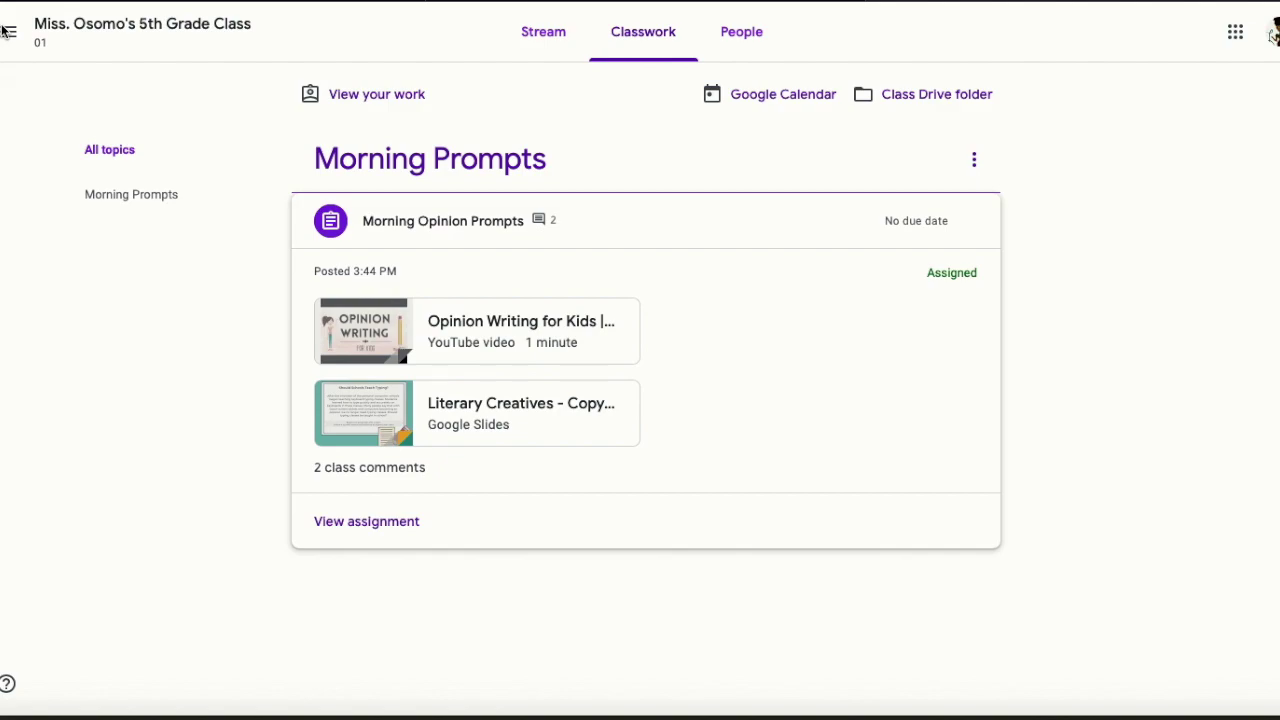
- View the first two slides of the attached Copy of Opinion Prompts, and return to the class stream
left_click(388, 404)
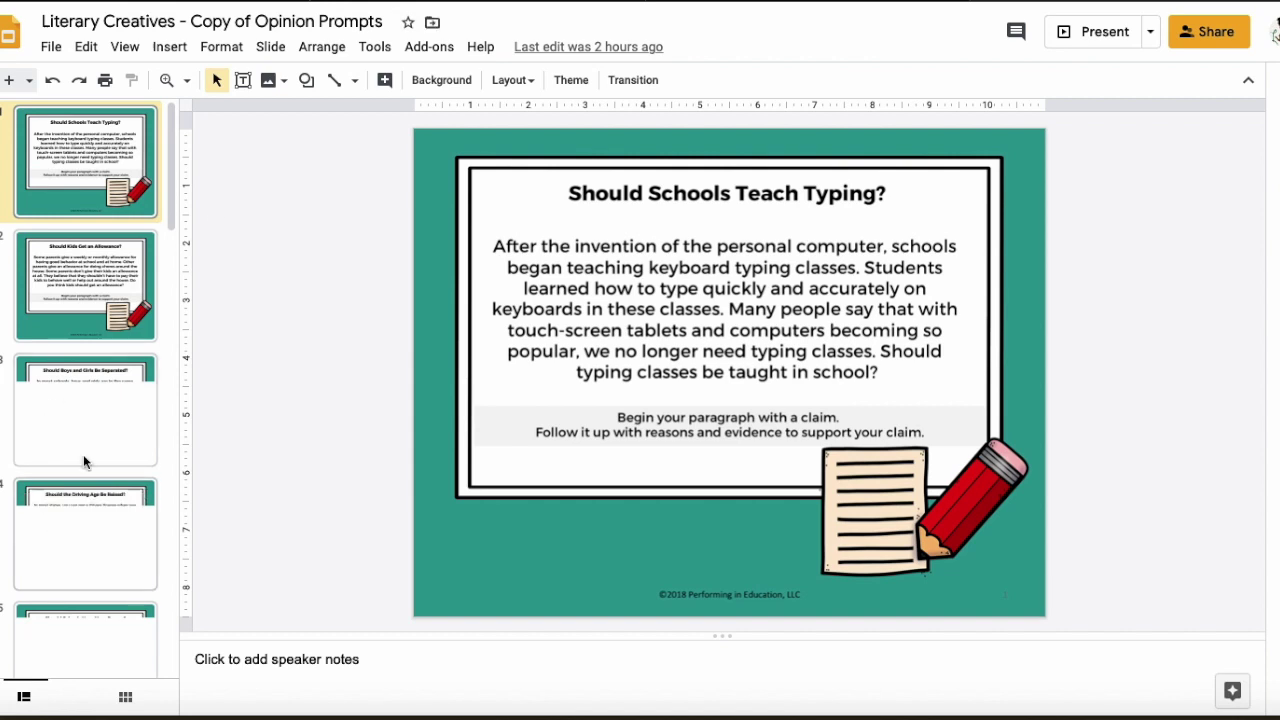
key("Down")
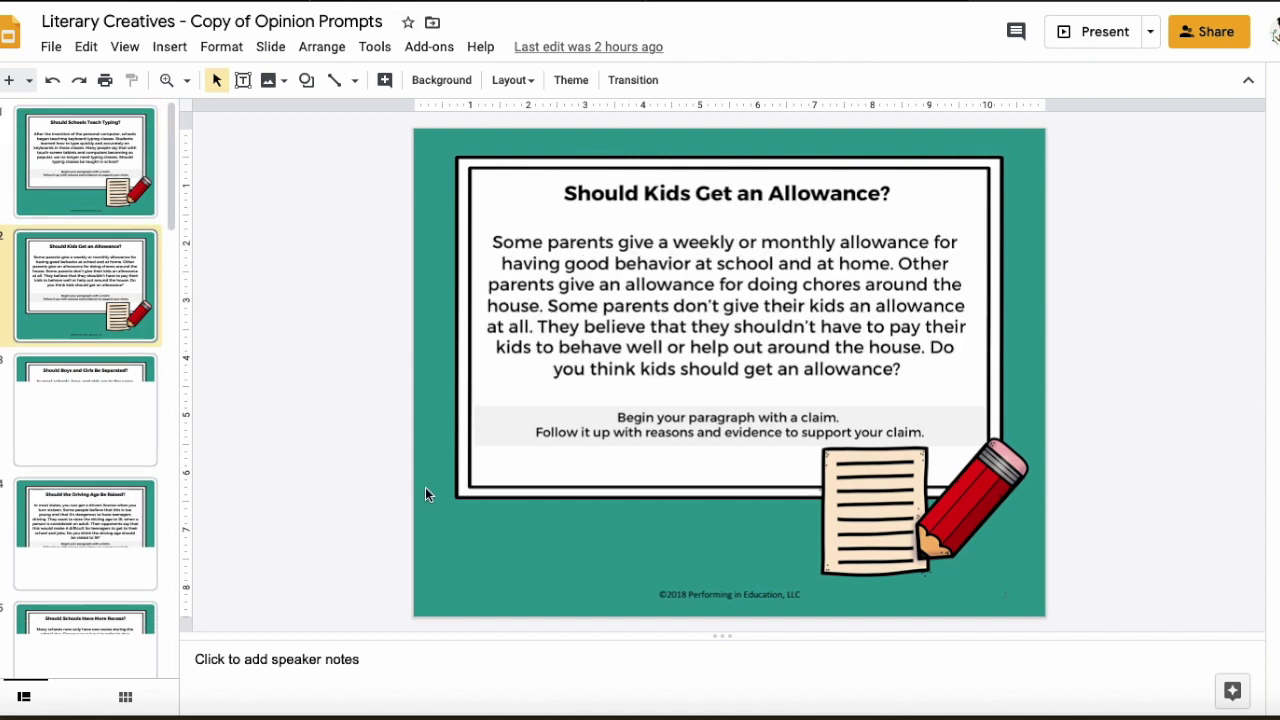
key("Up")
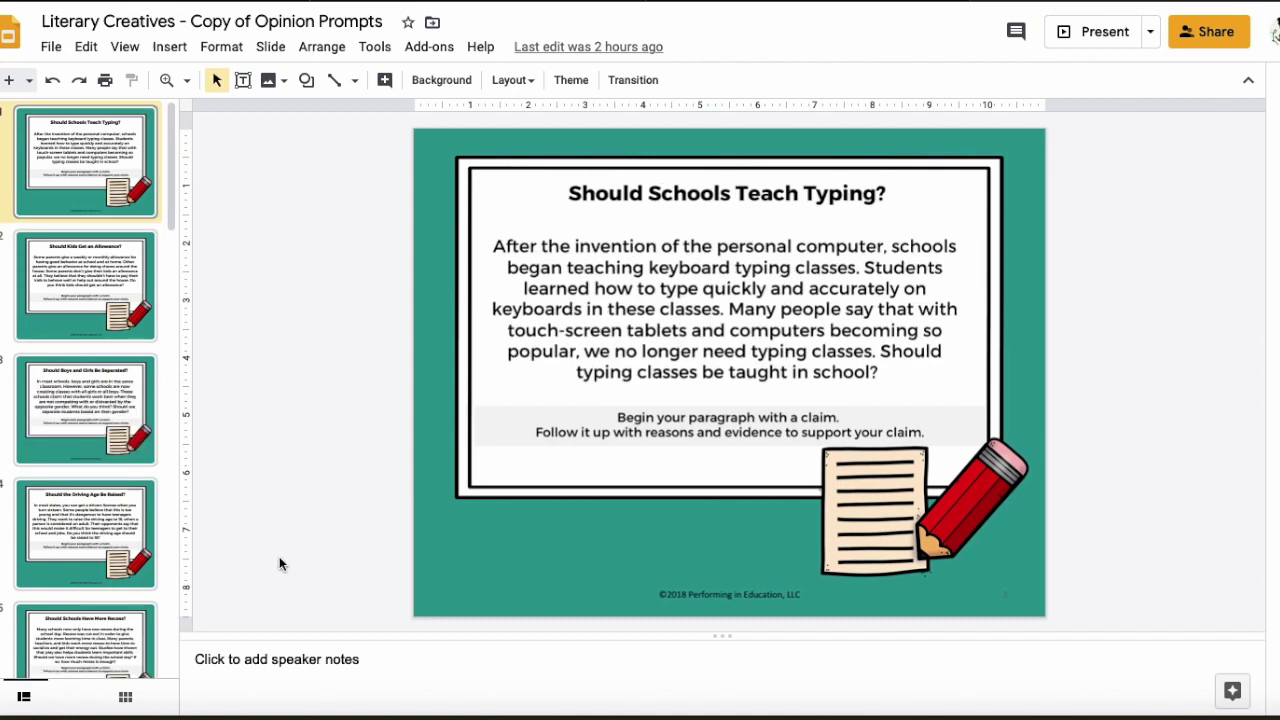
left_click(862, 2)
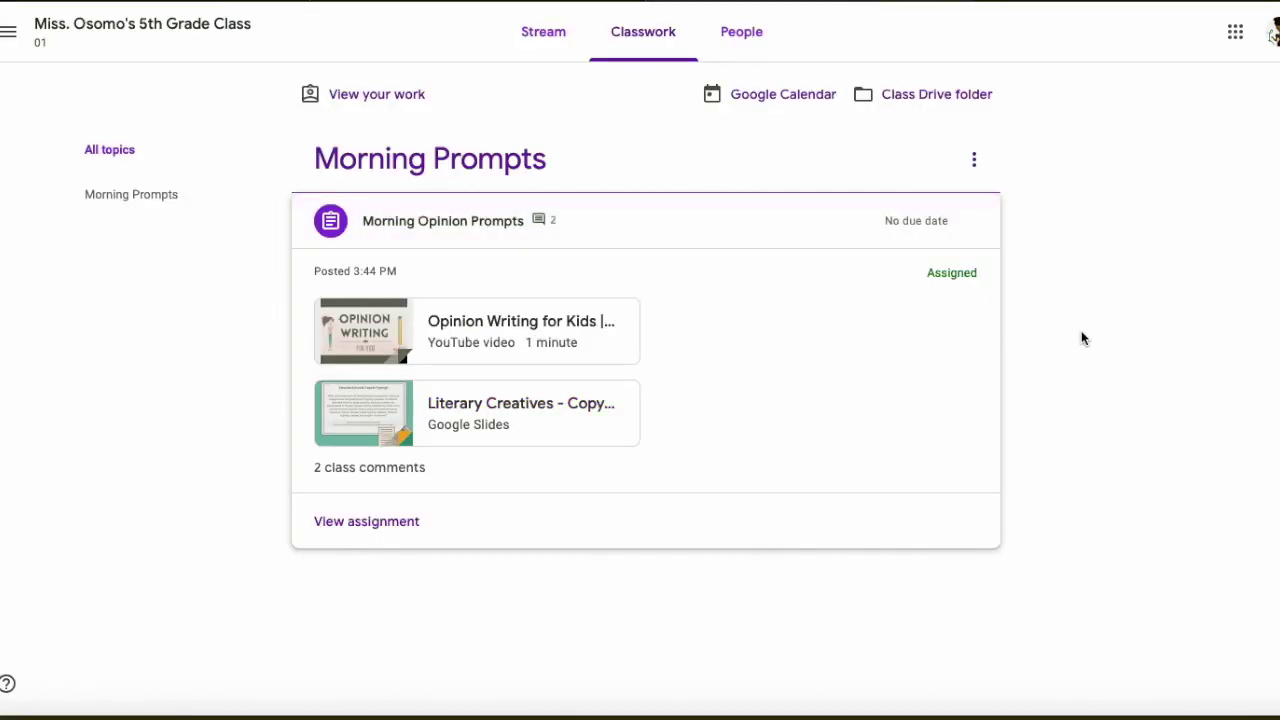
left_click(544, 56)
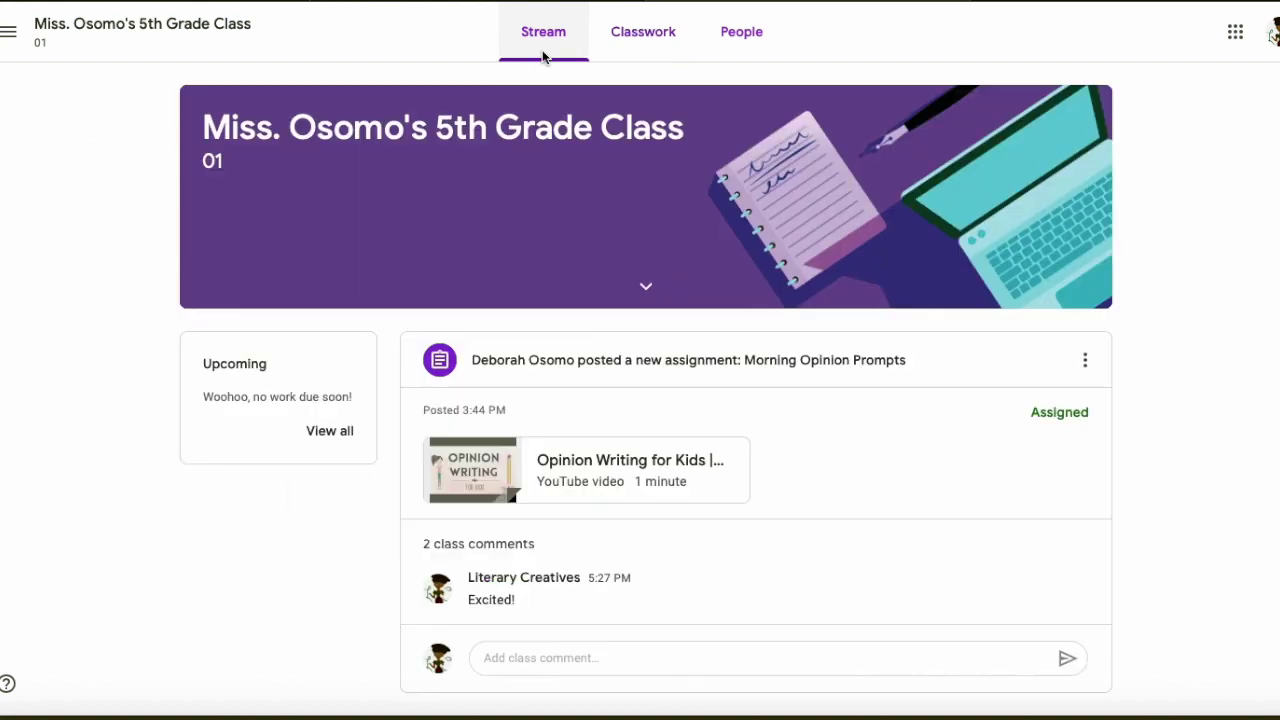